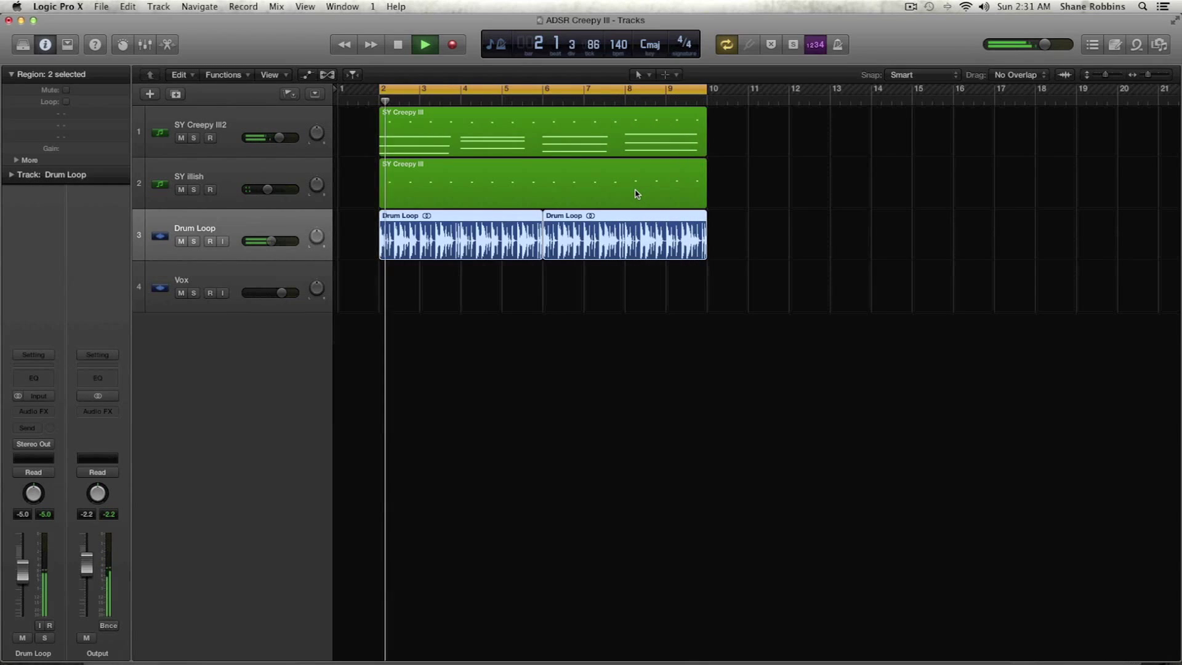
Compare the loop playback with the Drum Loop track muted and unmuted, and stop playback.
click(182, 241)
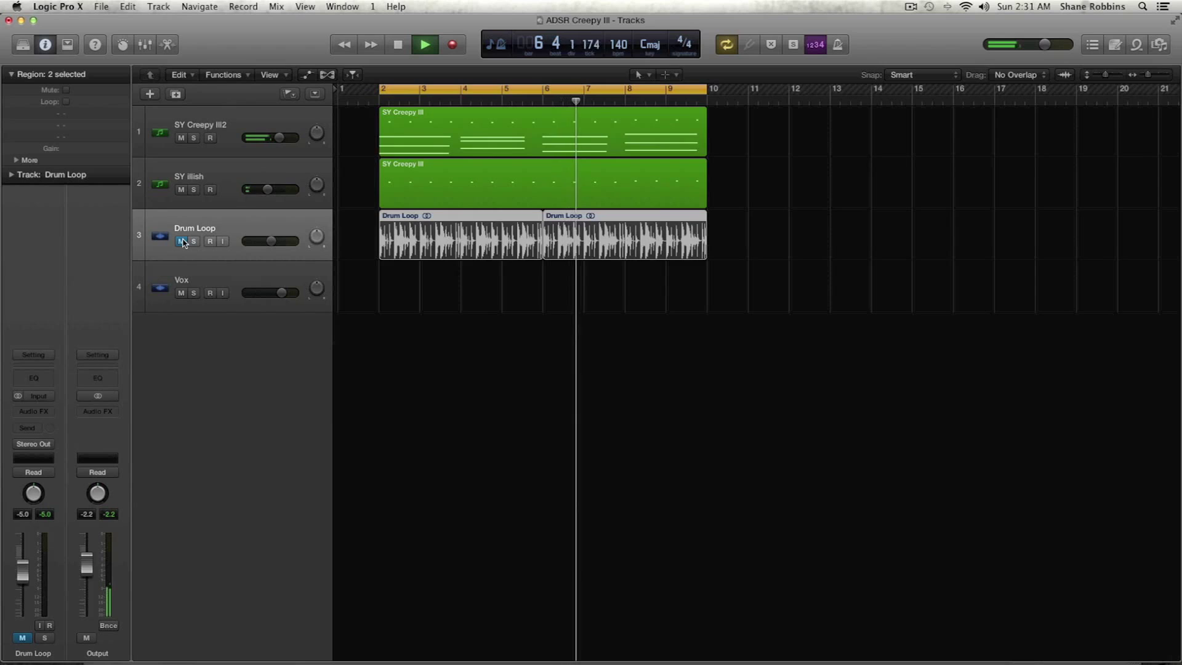
click(182, 240)
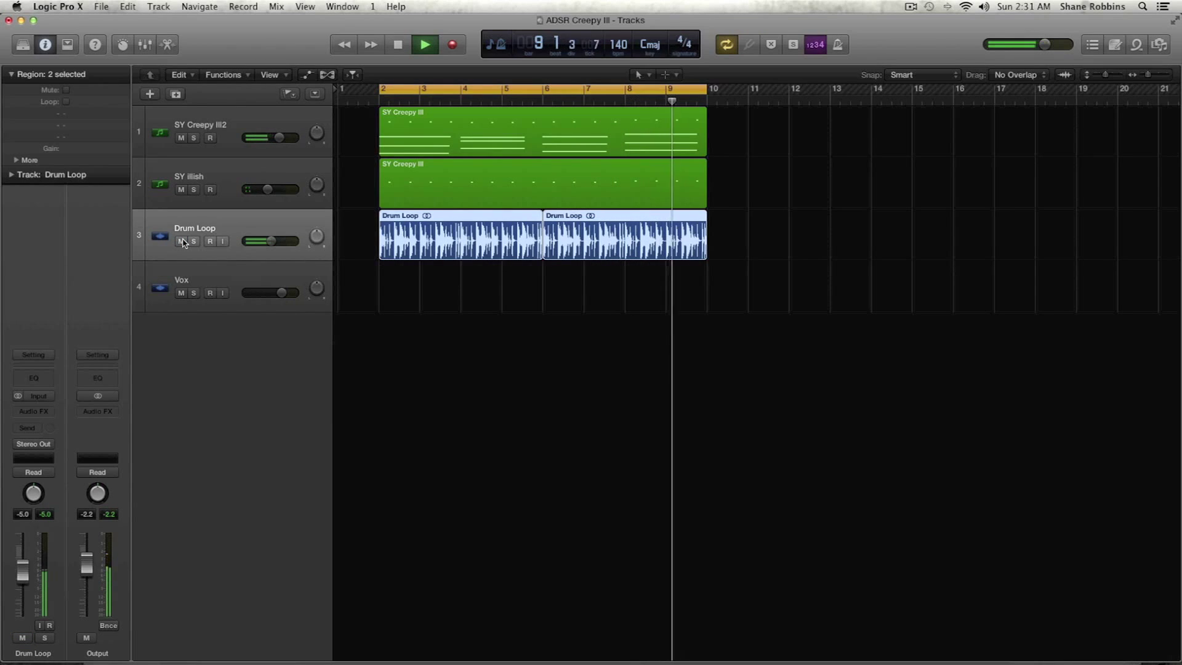
key(space)
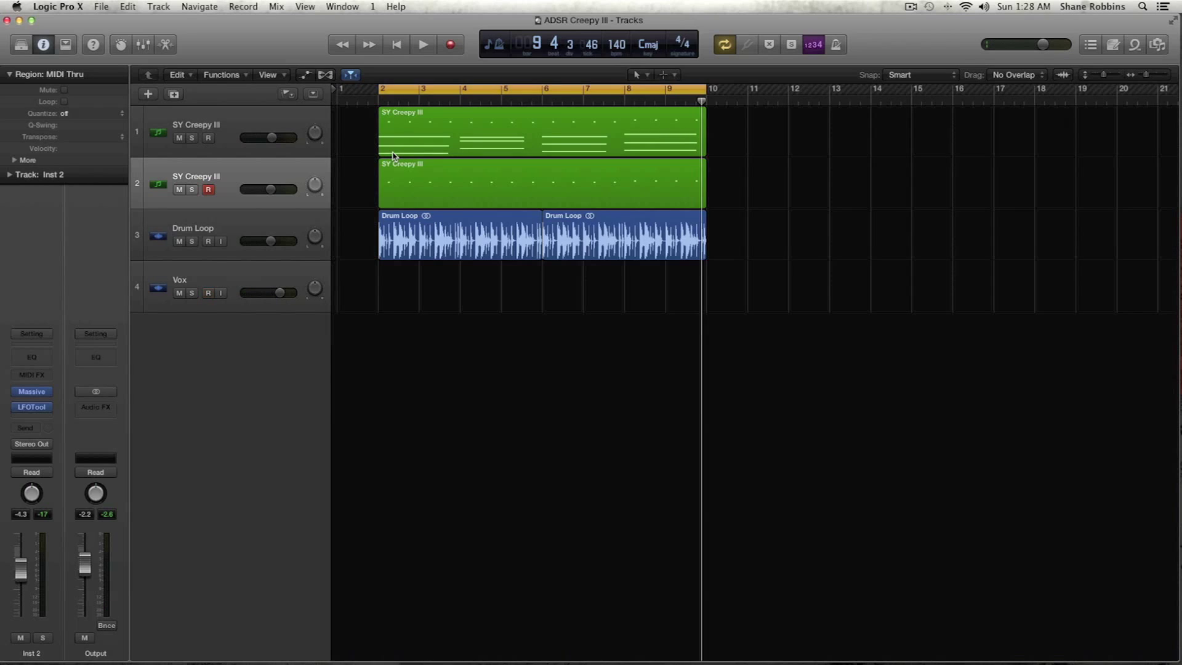
Solo the first SY Creepy III track and listen to it on its own.
click(291, 123)
key(ctrl+s)
key(space)
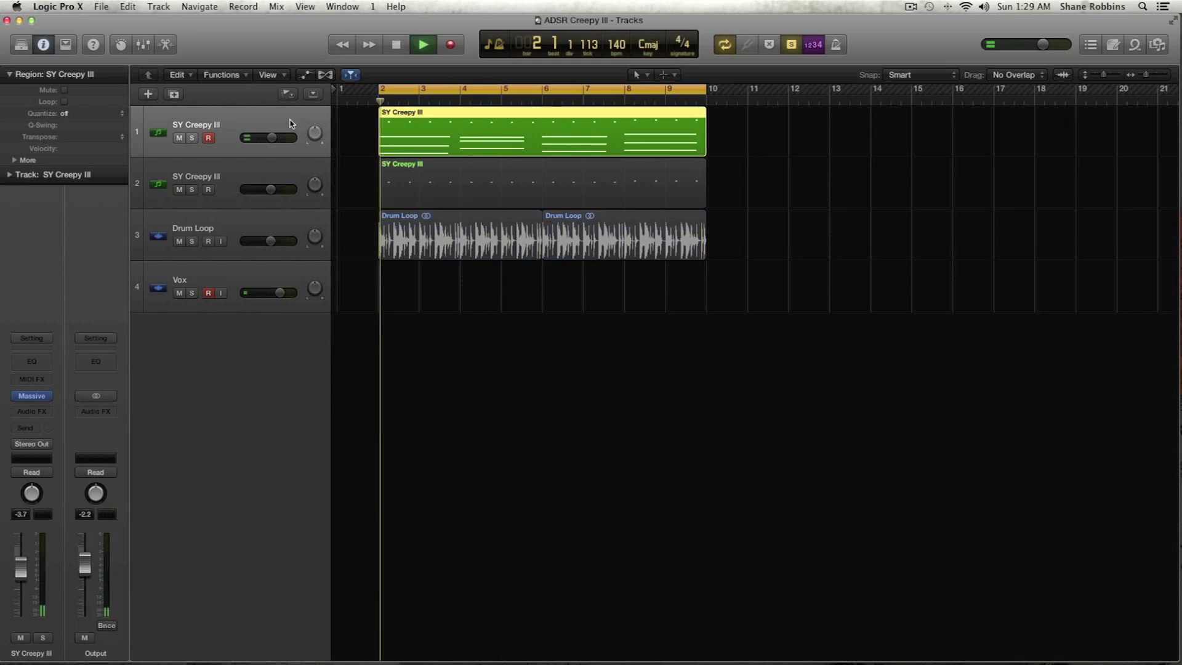
key(space)
Check the second SY Creepy III track's Massive and LFOTool channel strip against the first track's, and listen to it soloed.
click(268, 166)
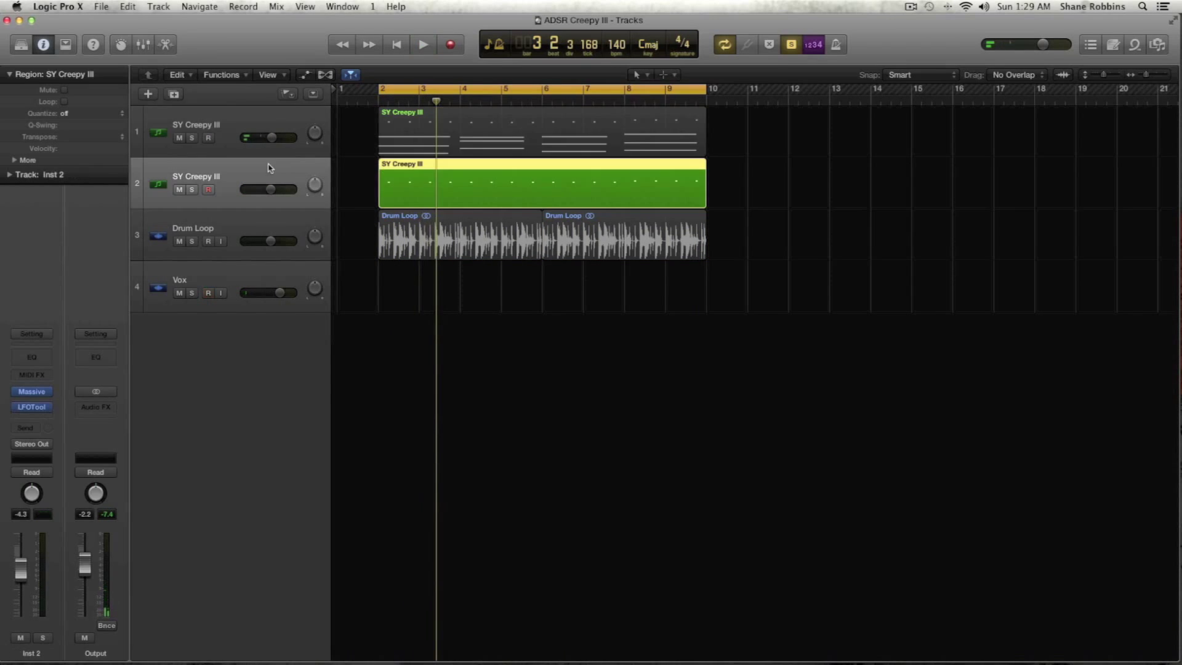
click(273, 130)
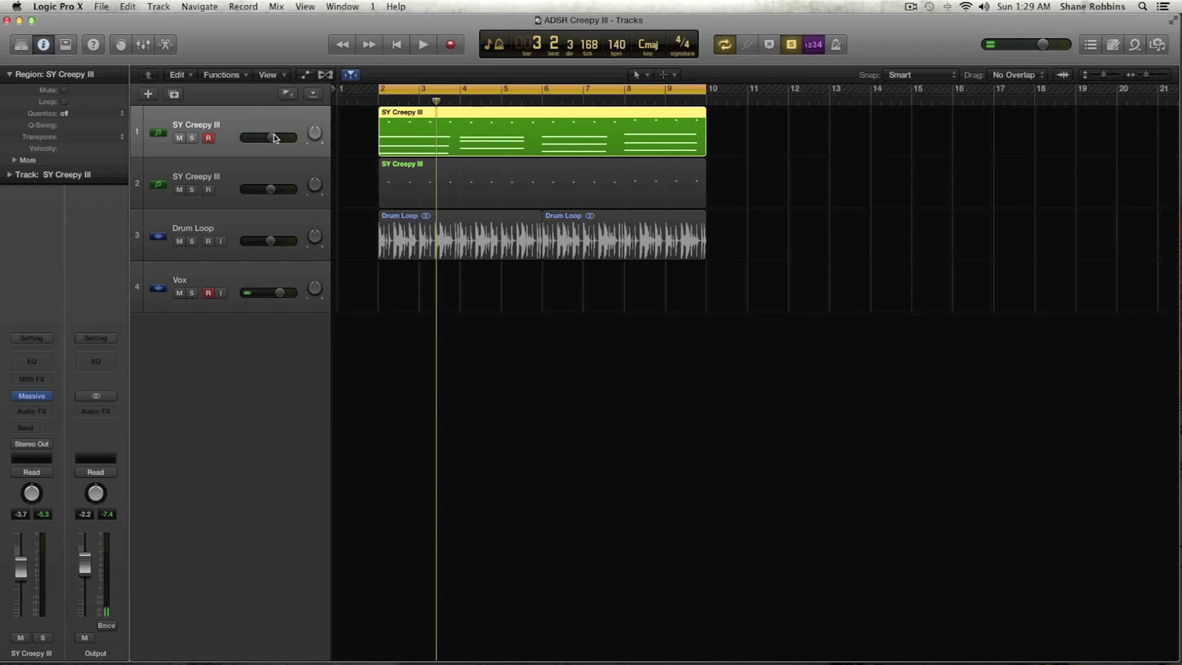
click(262, 172)
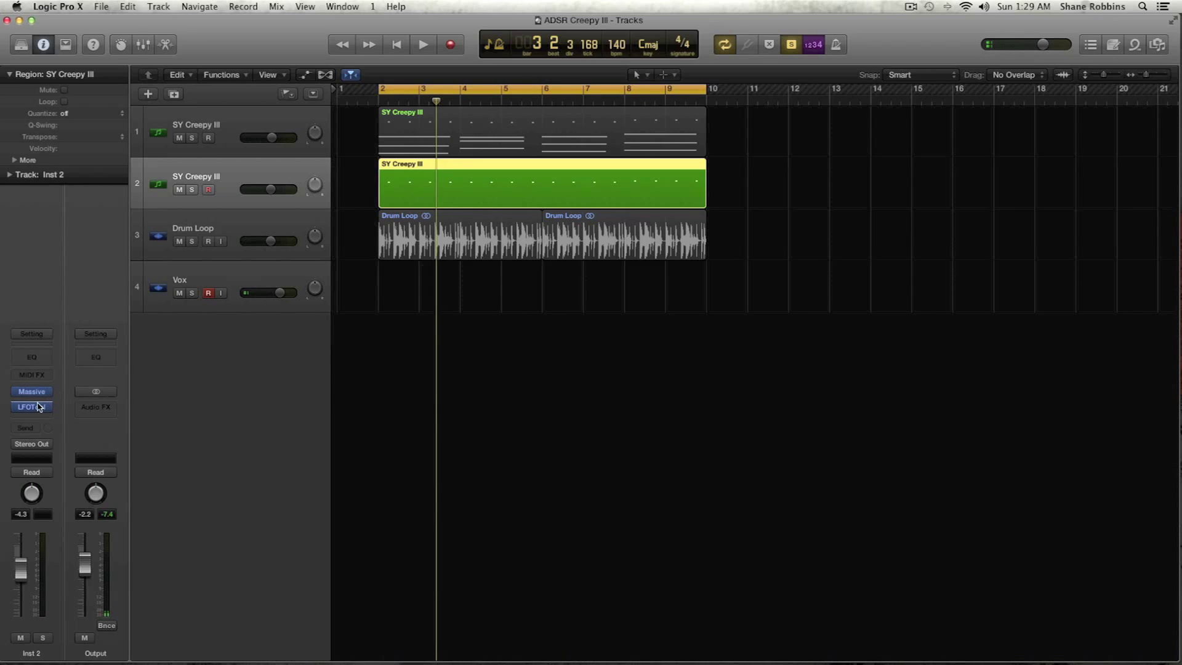
key(space)
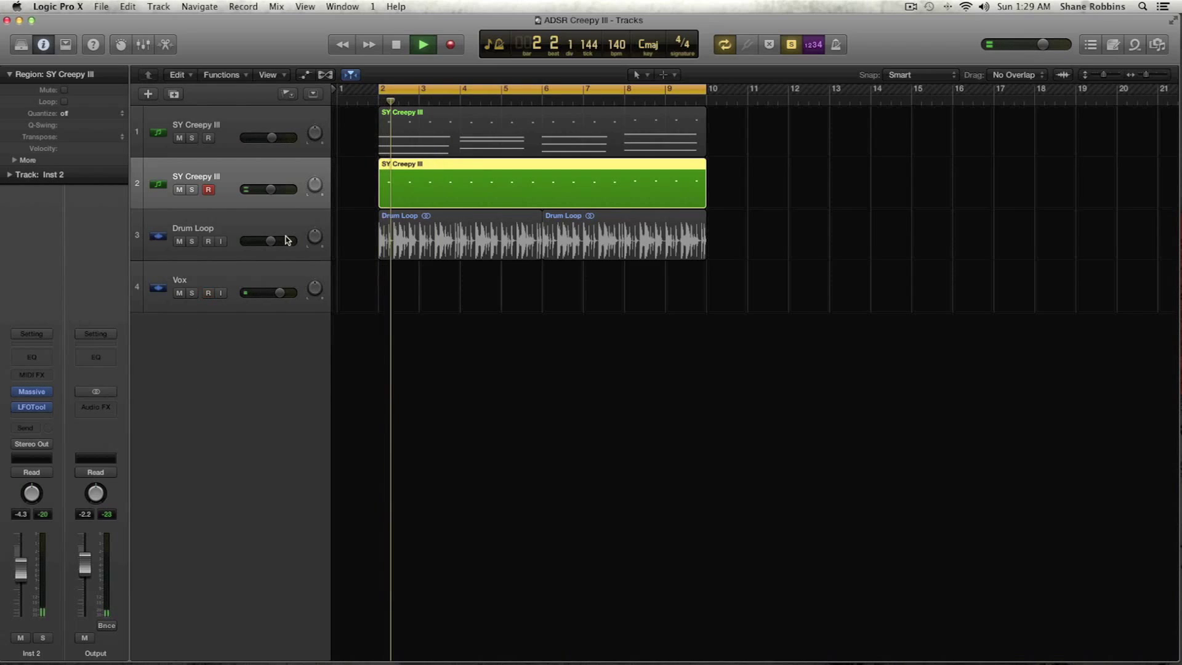
key(space)
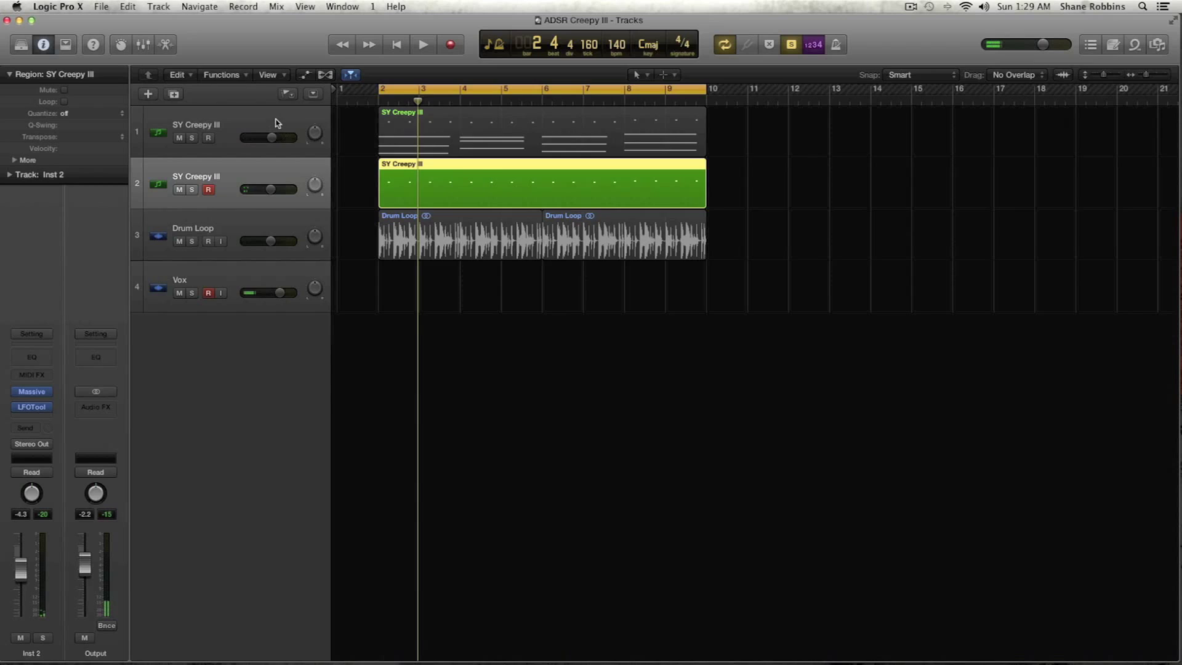
Review the first SY Creepy III region's notes in the Piano Roll, close it, and turn solo off.
click(276, 122)
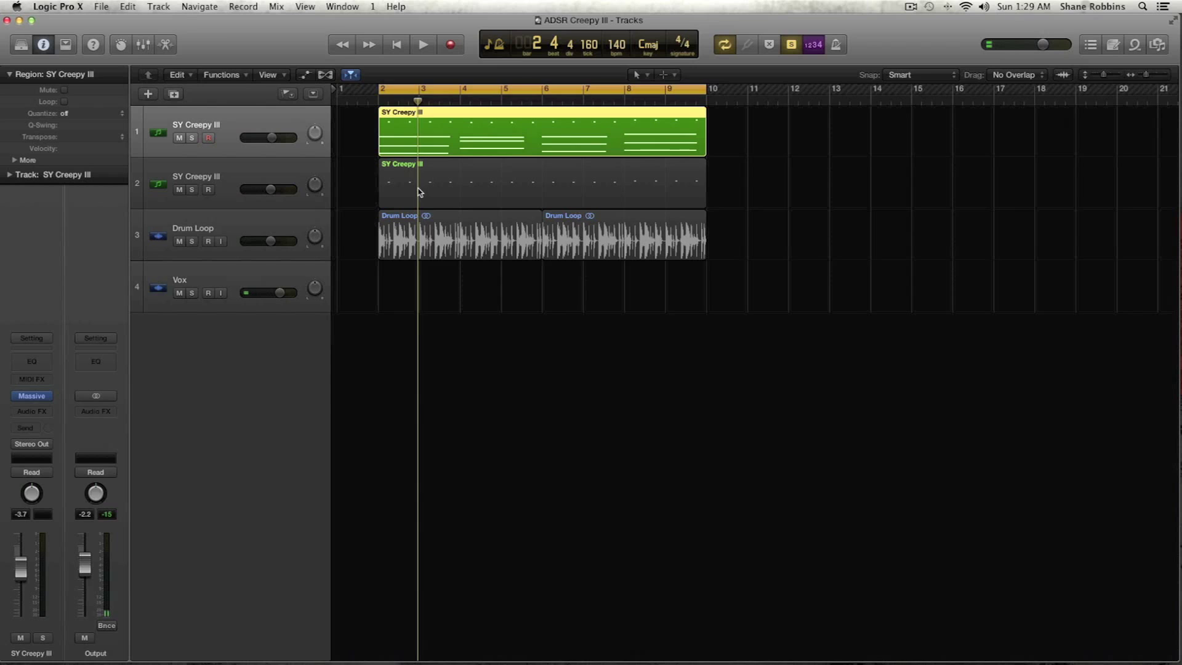
double_click(396, 118)
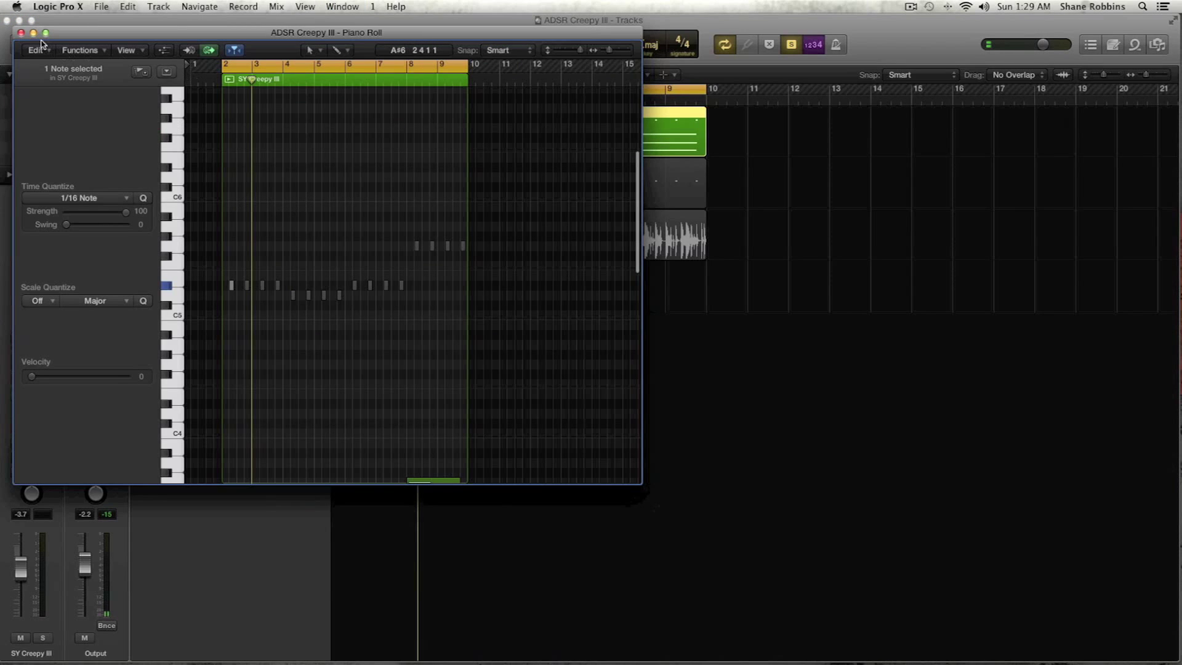
click(21, 32)
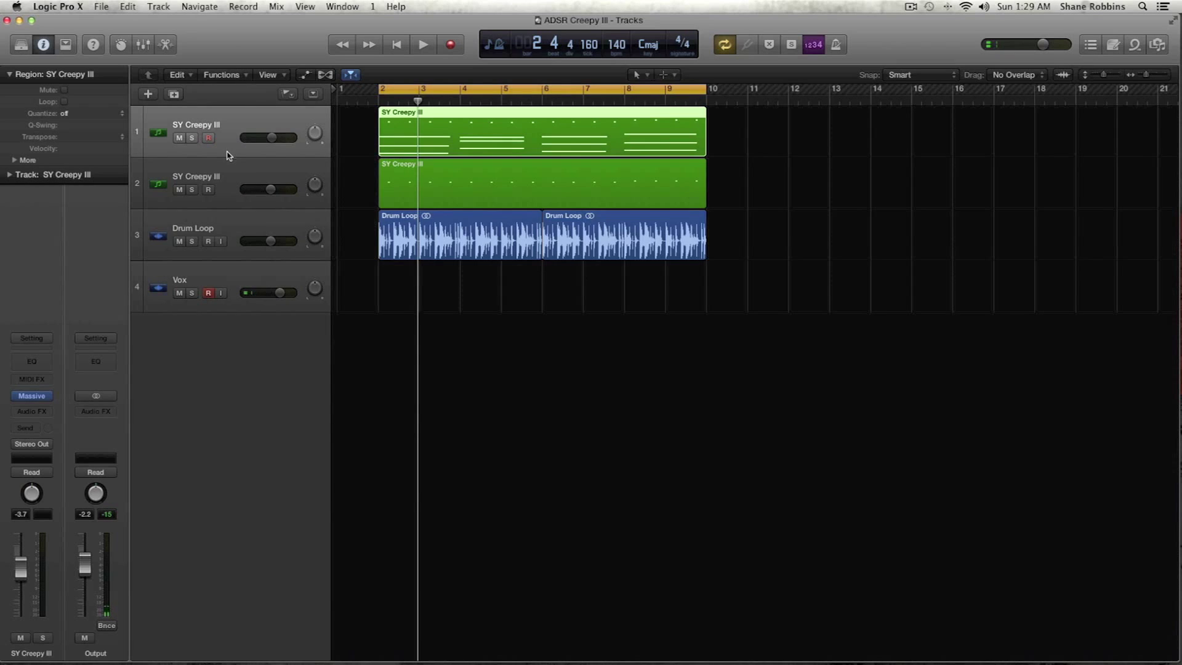
Duplicate the first SY Creepy III track with its Massive instrument and copy its MIDI region onto the new track.
key(super+d)
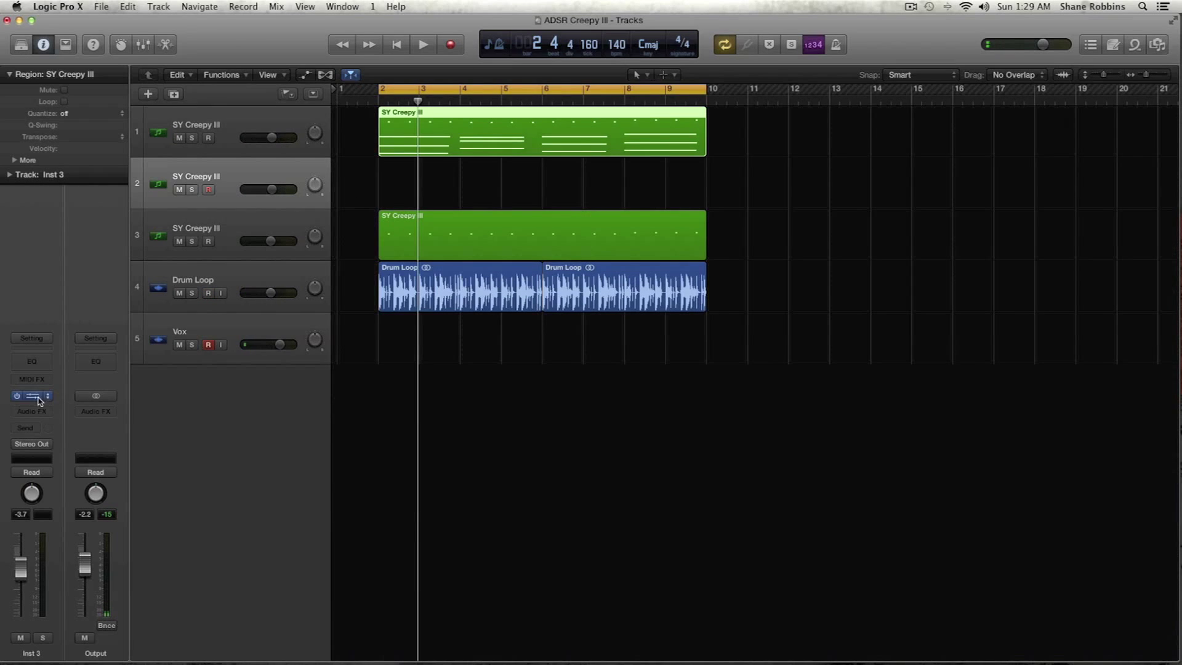
drag(411, 151, 411, 203)
click(195, 190)
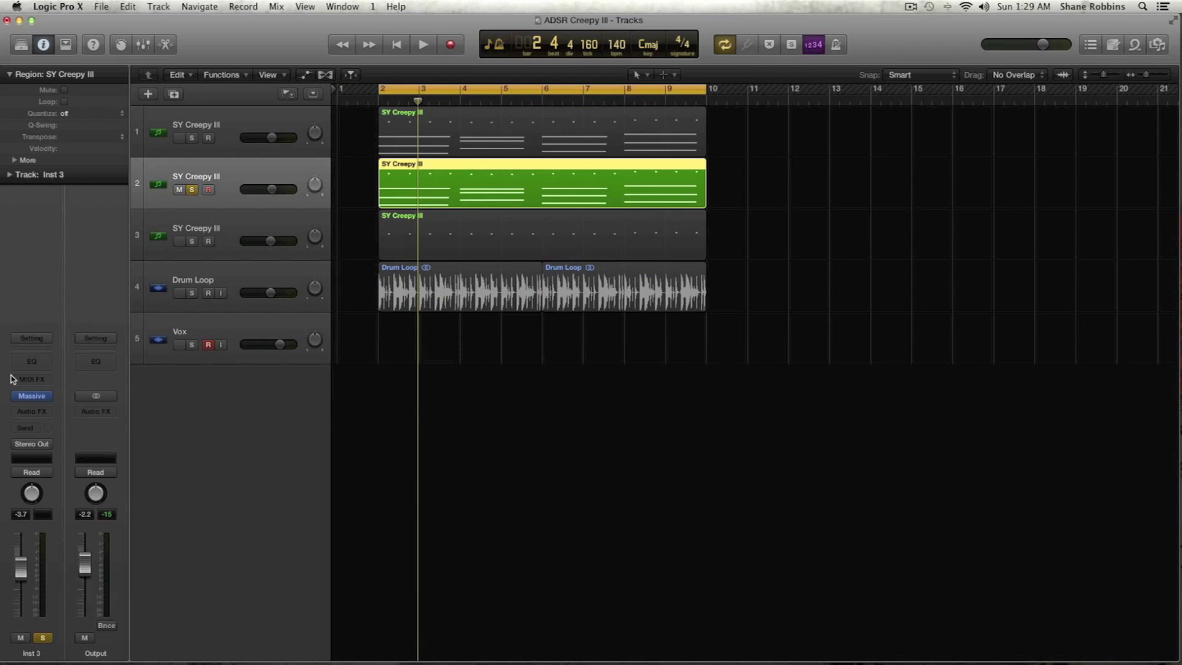
click(194, 190)
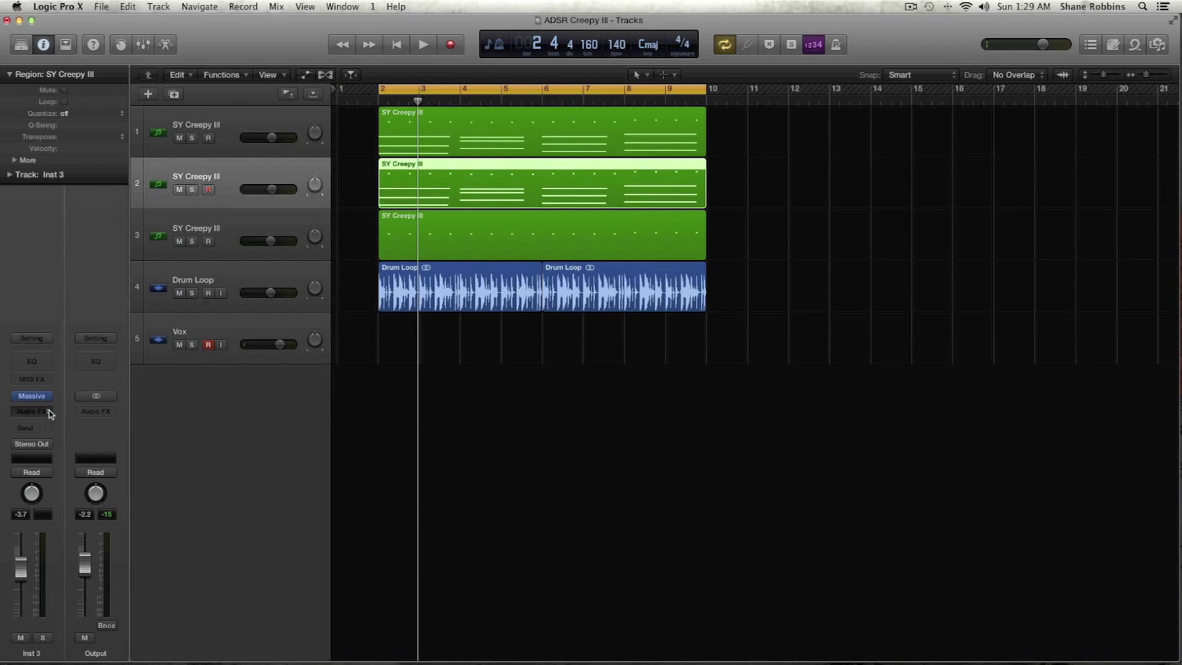
Load a new blank sound in the duplicated track's Massive and move the plug-in window clear of the track headers.
click(34, 395)
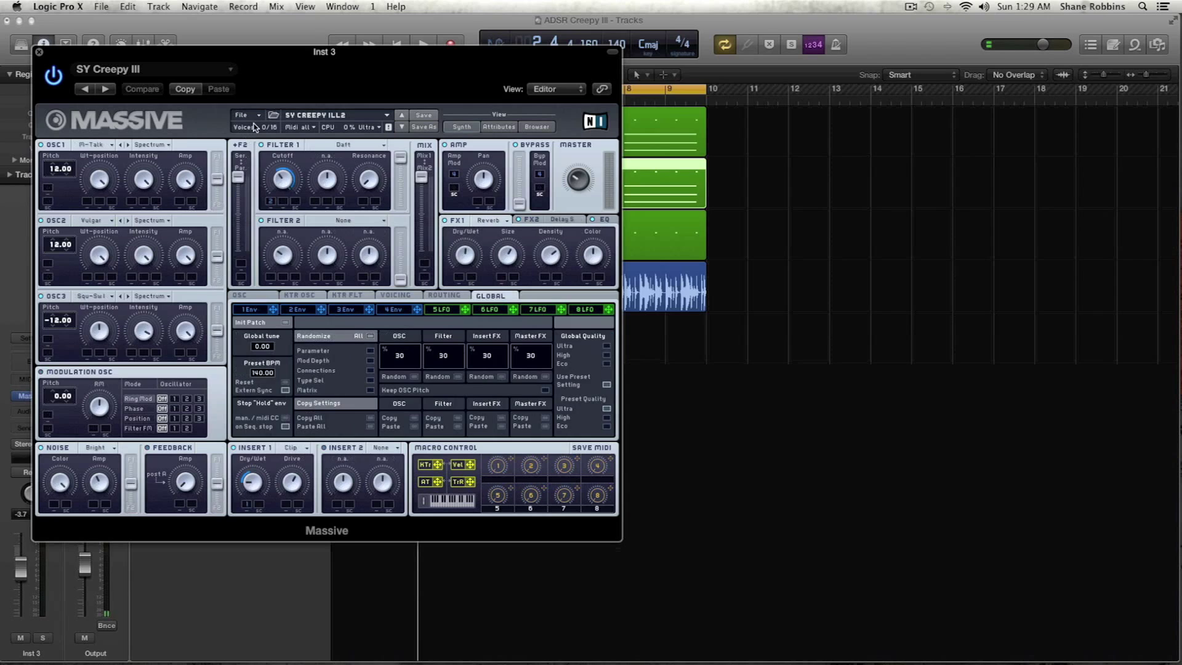
click(242, 115)
key(Return)
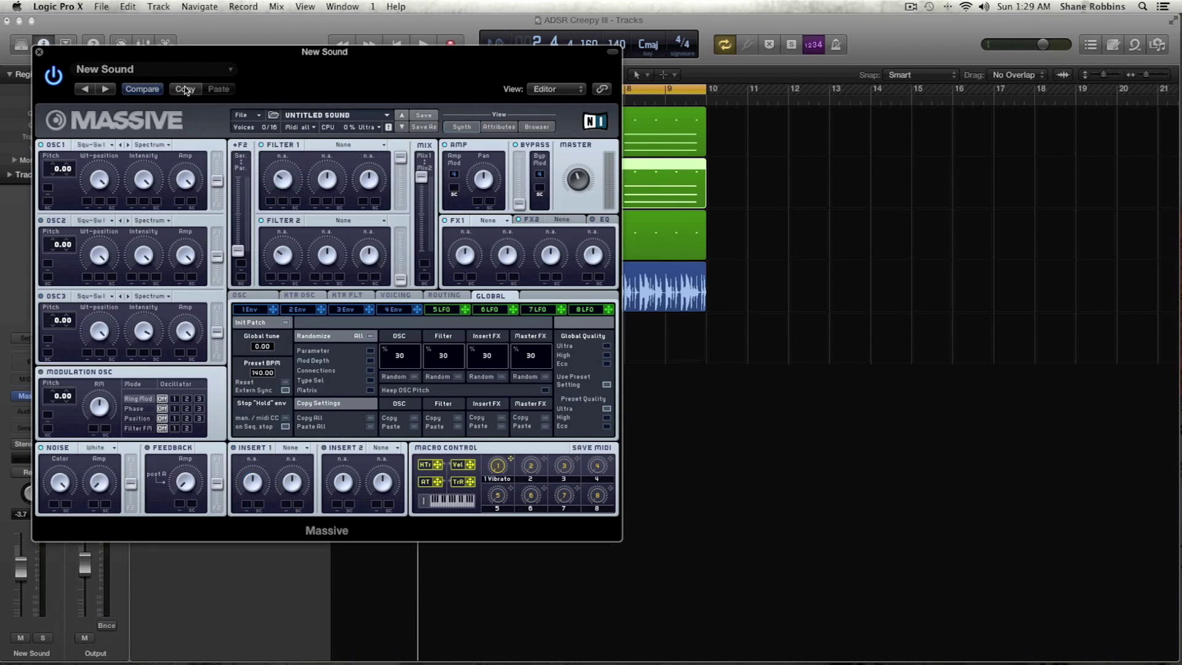
drag(54, 90, 666, 106)
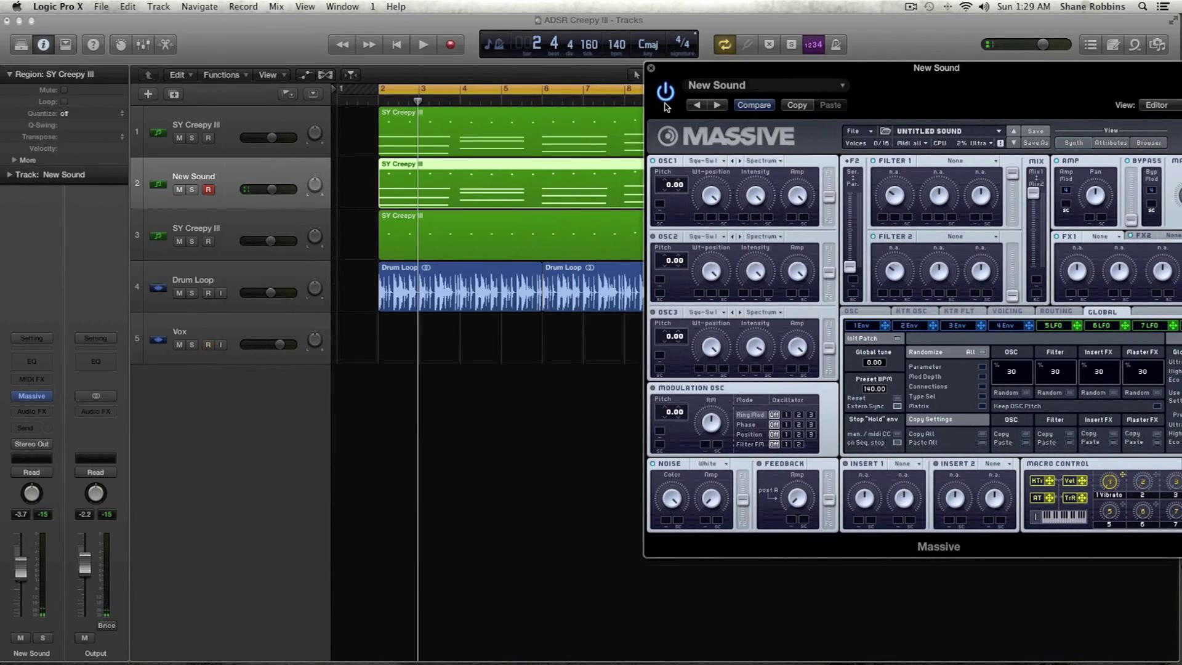
Mute the two SY Creepy III tracks and audition the blank New Sound track with the drum loop.
click(180, 138)
click(179, 242)
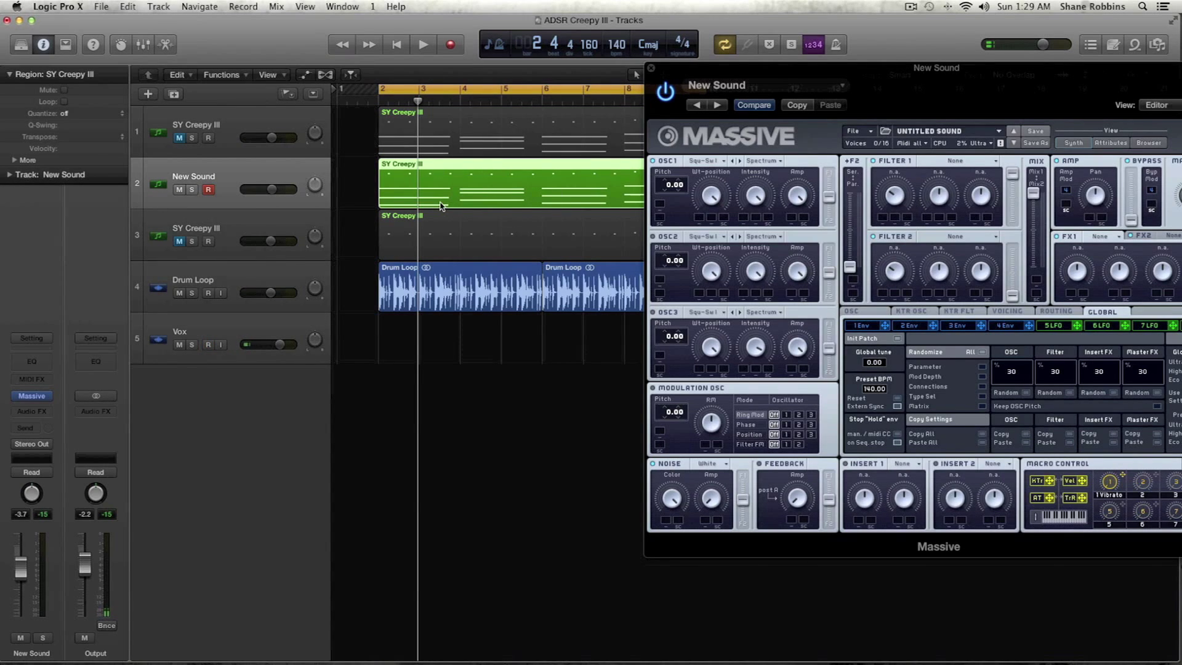
key(space)
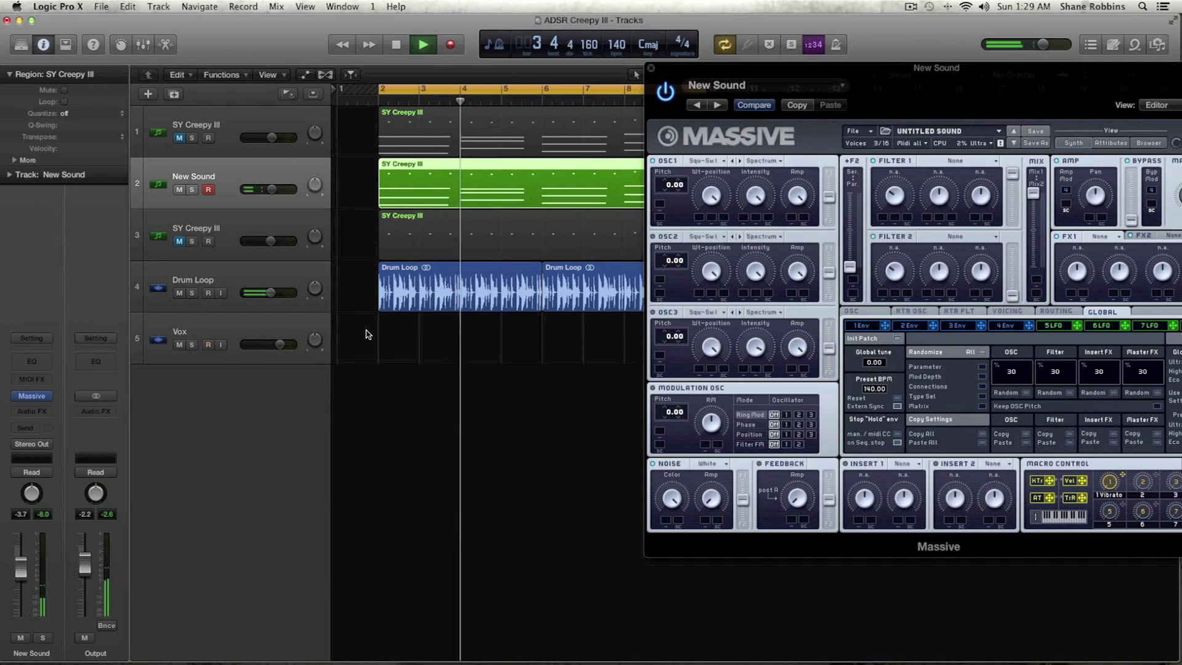
key(space)
Set oscillator 1 to the Modern Talking wavetable with a pitch of 12.00 and audition the sound.
drag(710, 72, 694, 141)
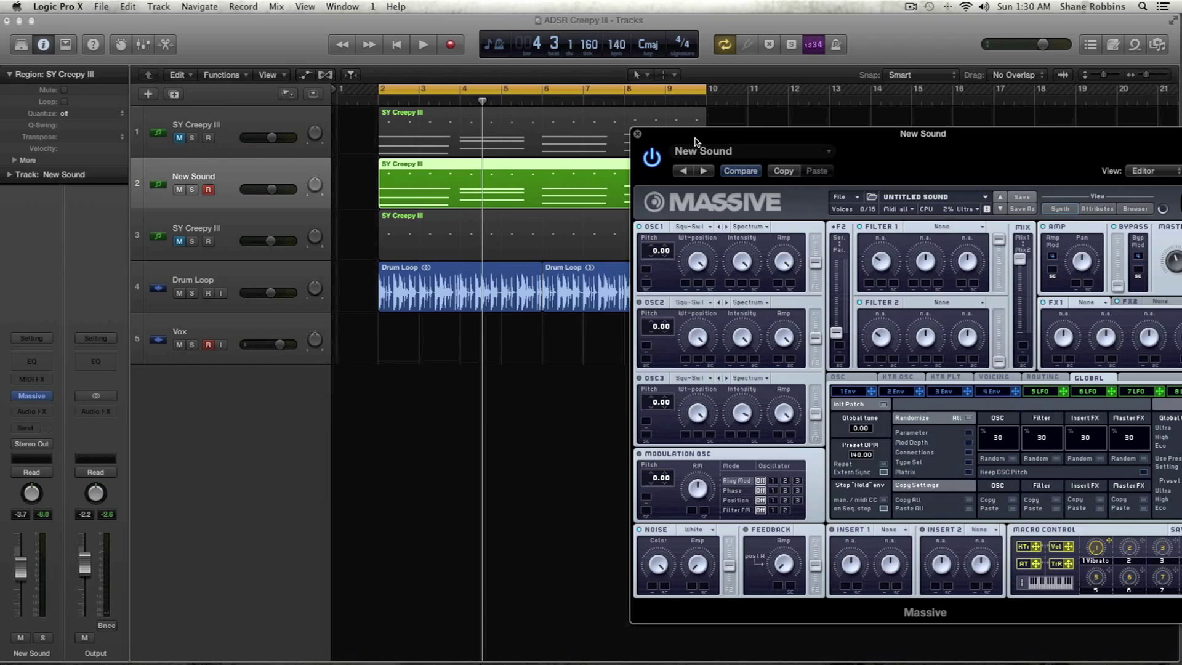
click(683, 230)
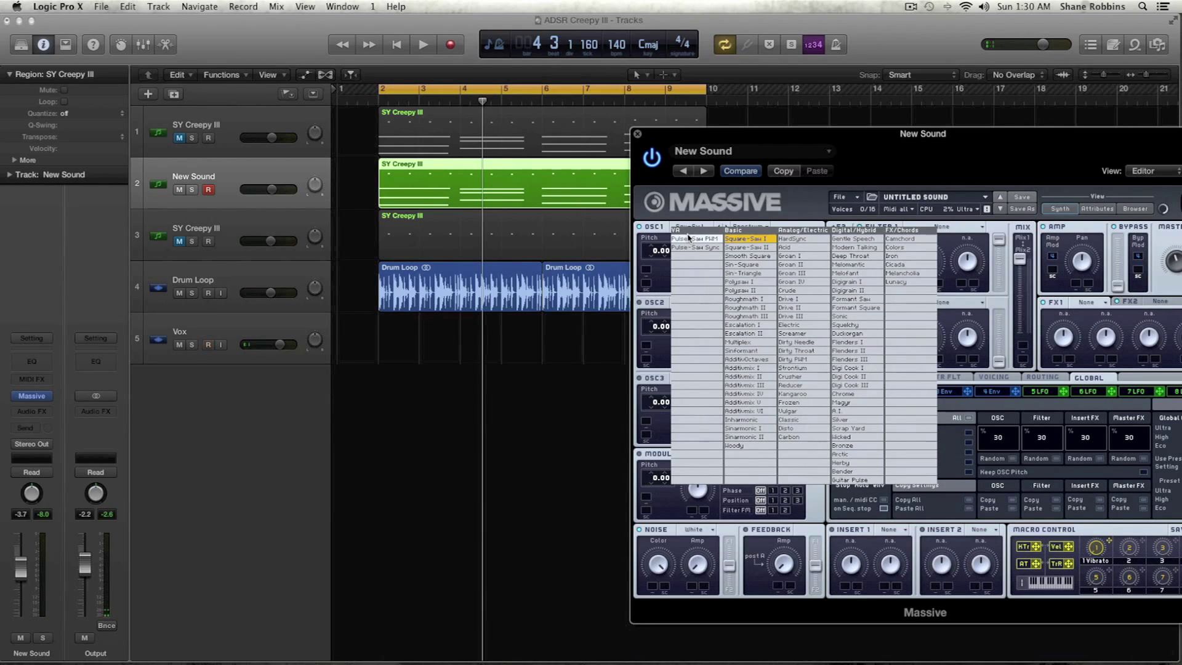
click(842, 247)
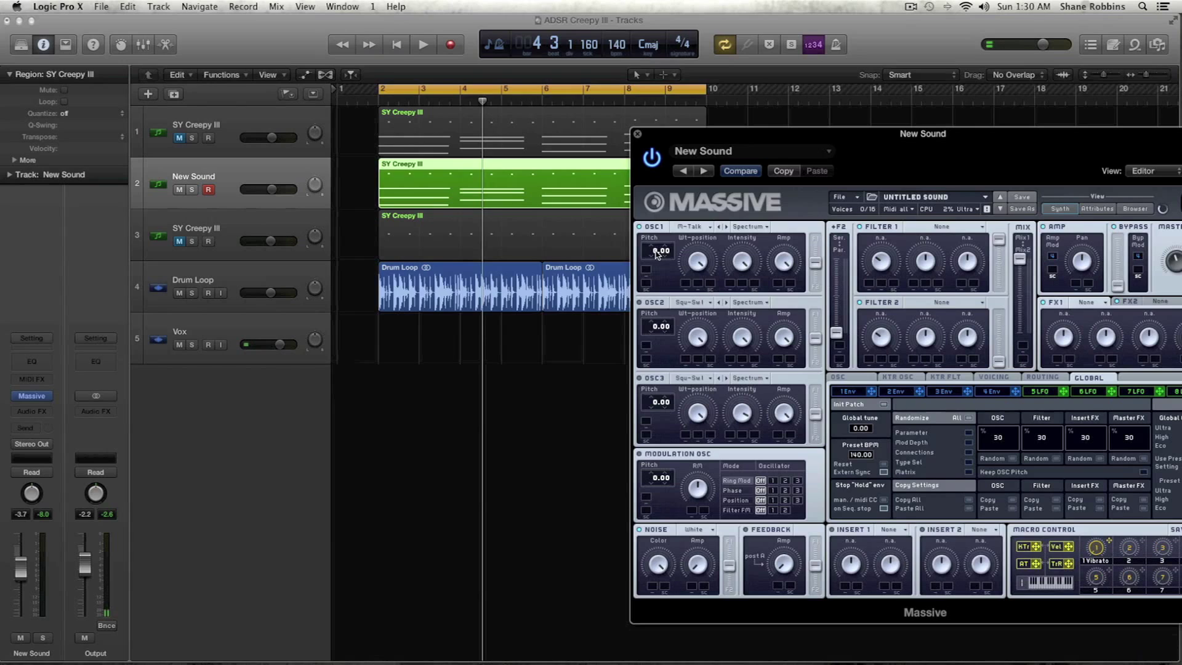
drag(657, 258, 656, 241)
key(space)
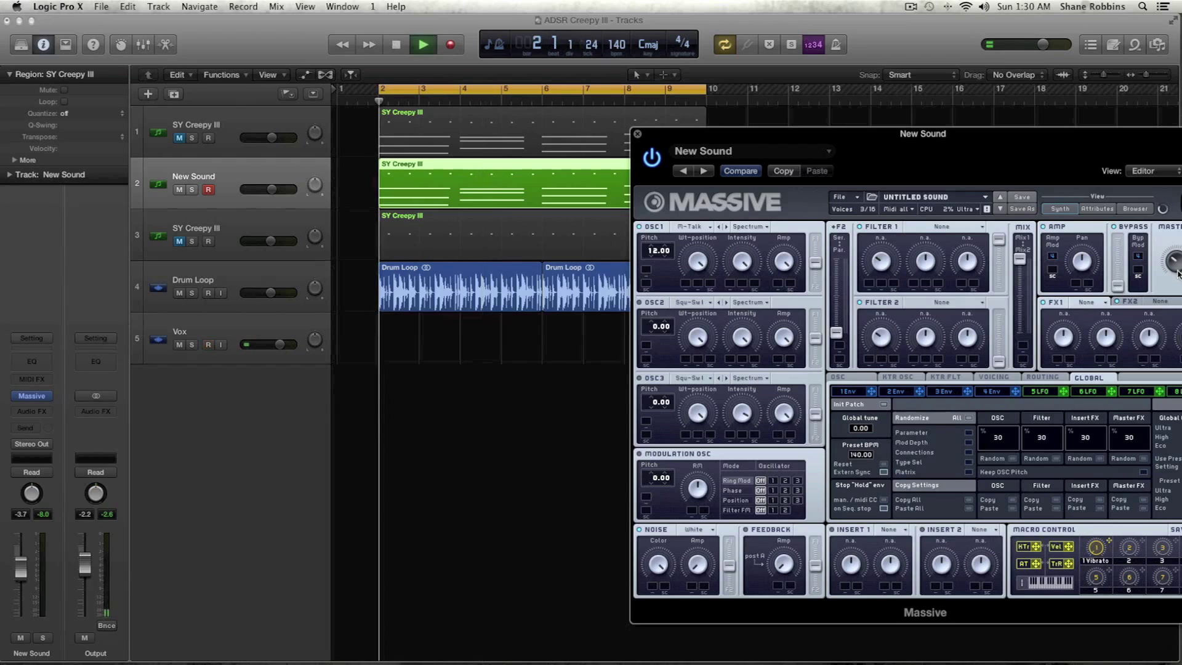
key(space)
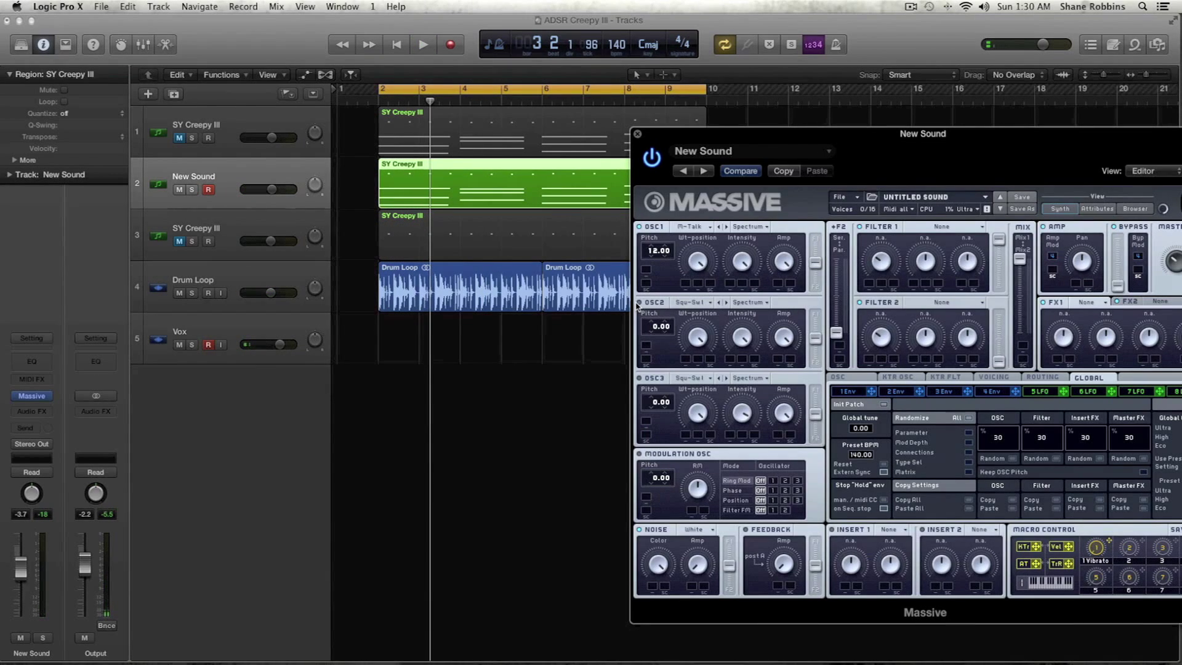
Set oscillator 2 to the Vulgar wavetable with a pitch of 12.00 and audition it.
click(691, 303)
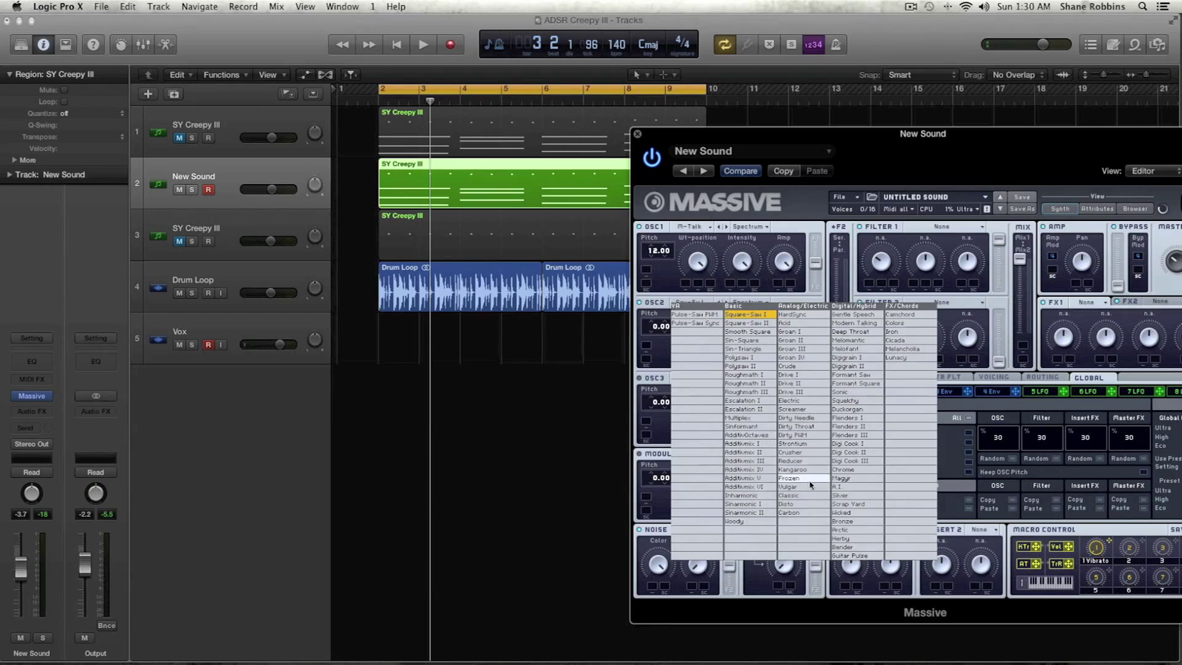
click(789, 486)
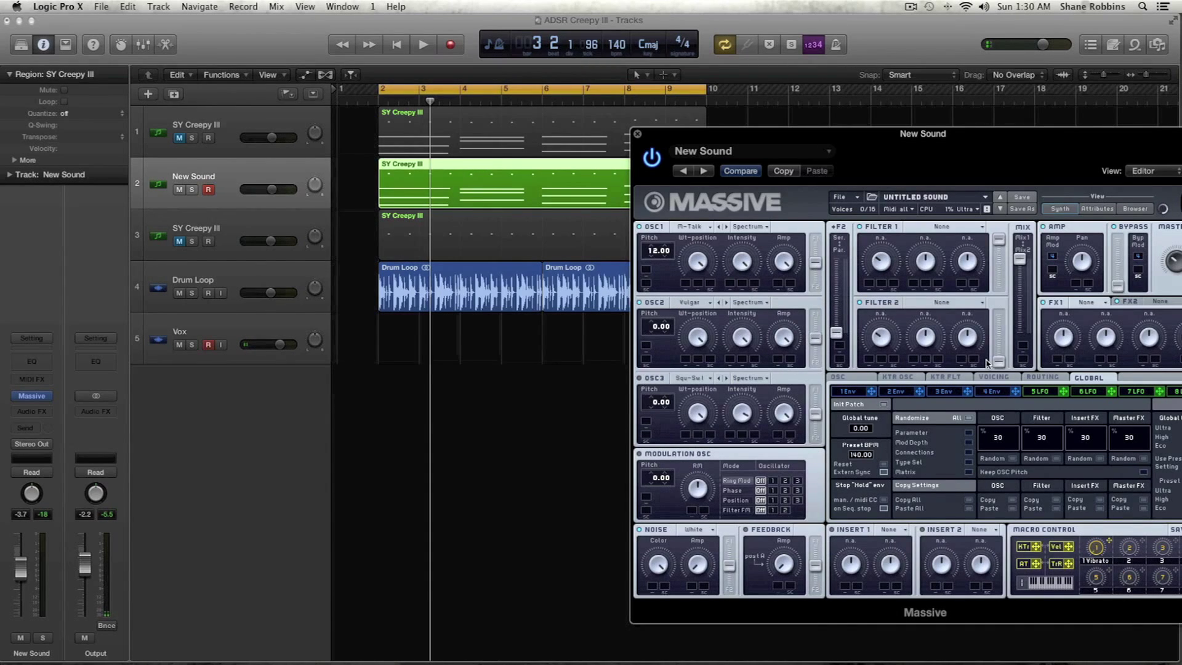
drag(656, 323, 656, 313)
key(space)
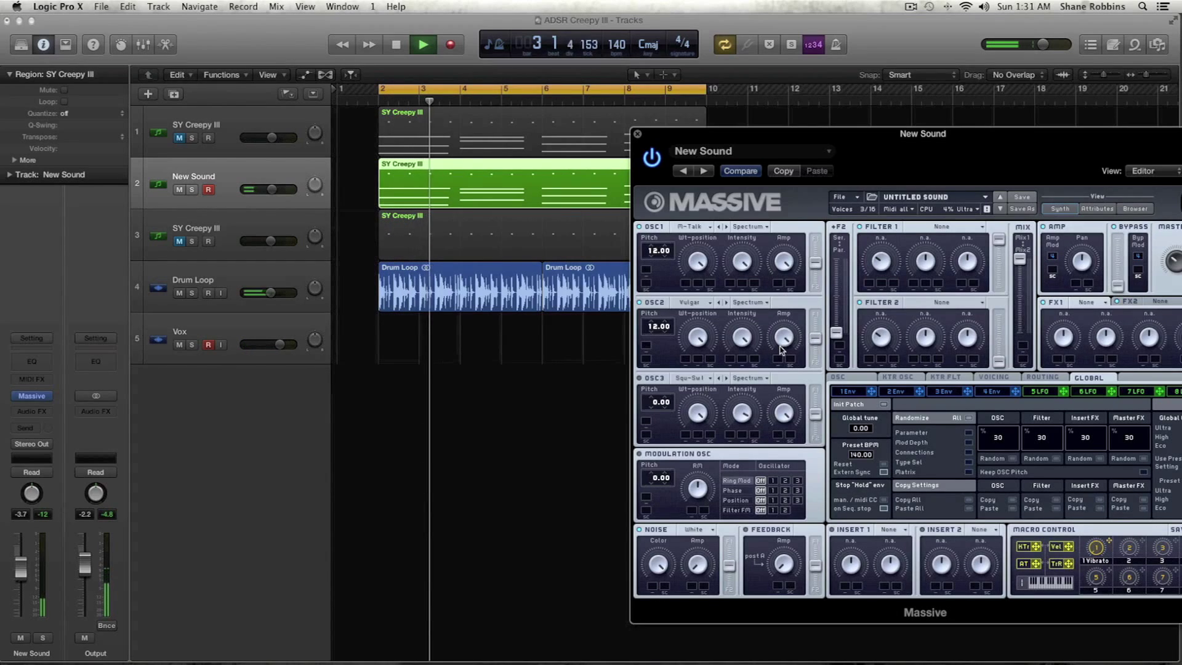
key(space)
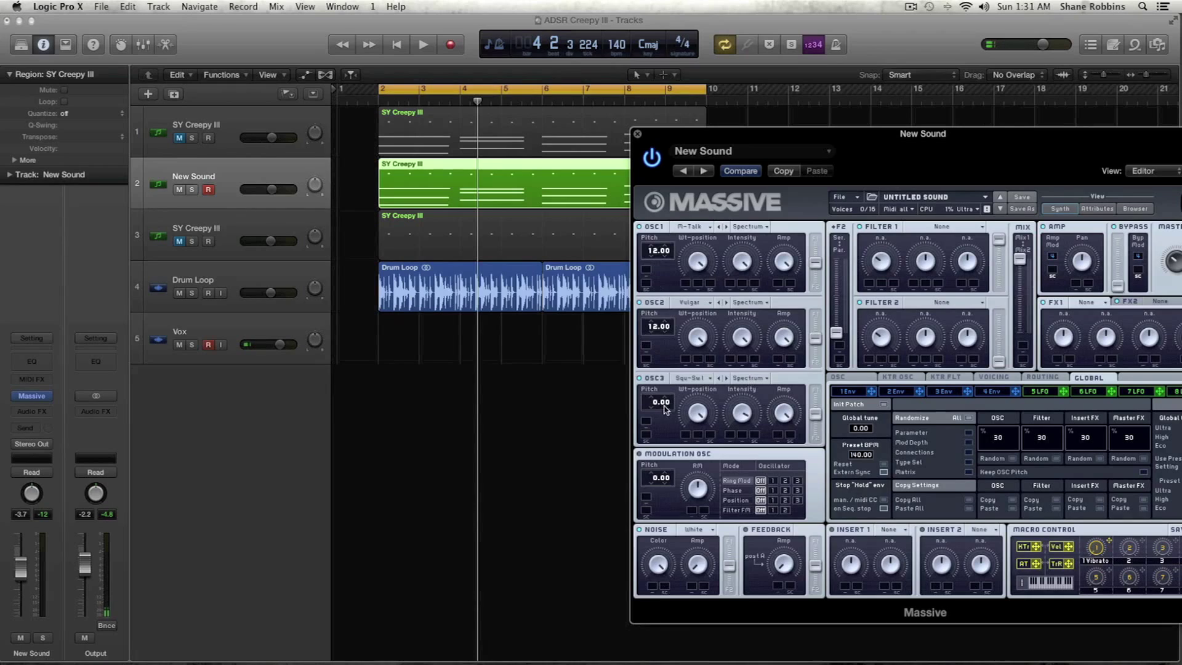
Set oscillator 3's pitch to -12.00 and listen to the combined oscillators.
drag(658, 414, 658, 419)
key(space)
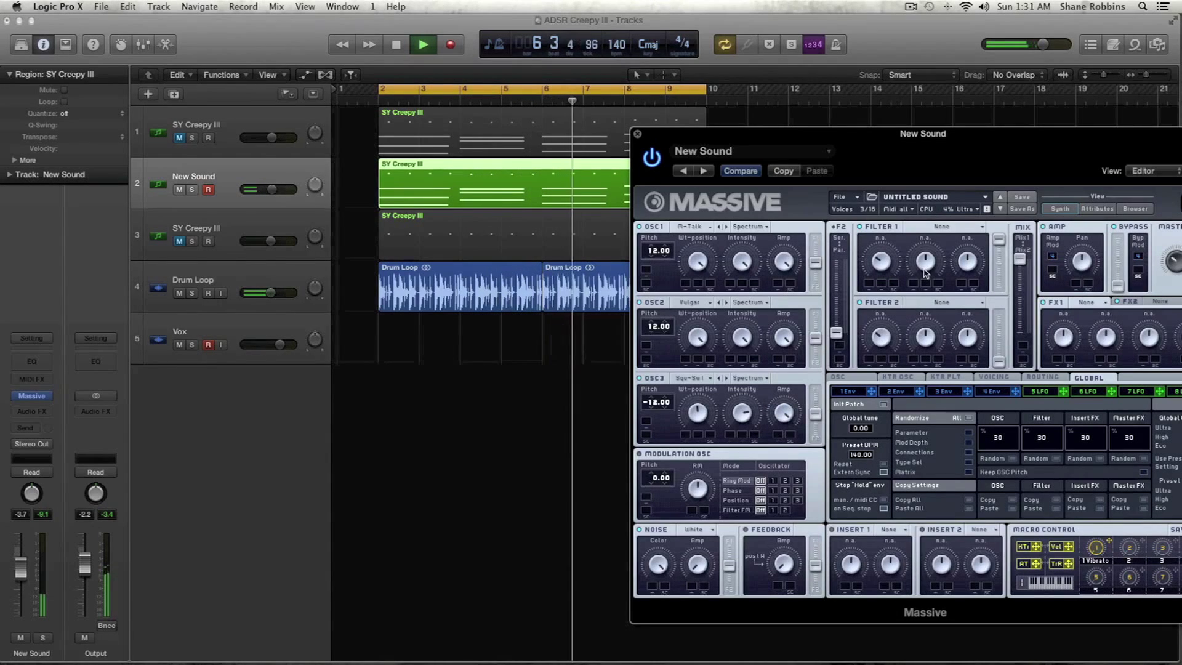
key(space)
Raise the serial/parallel filter routing fader close to its upper end and set Filter 1 to Daft.
drag(836, 332, 836, 259)
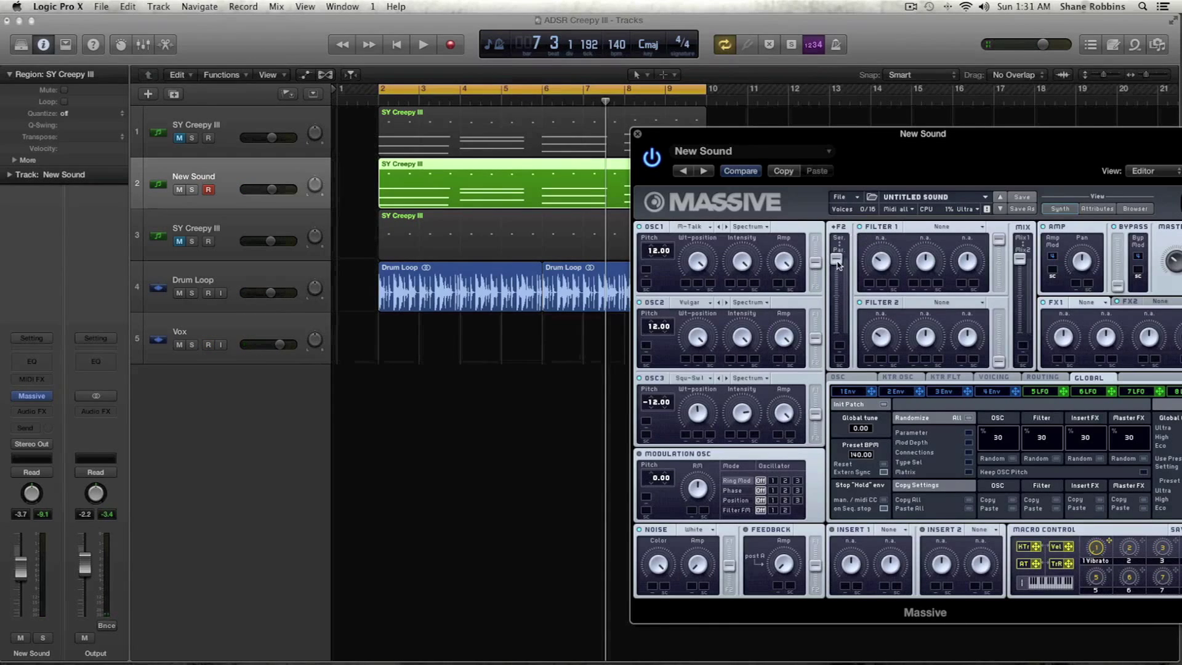
click(942, 226)
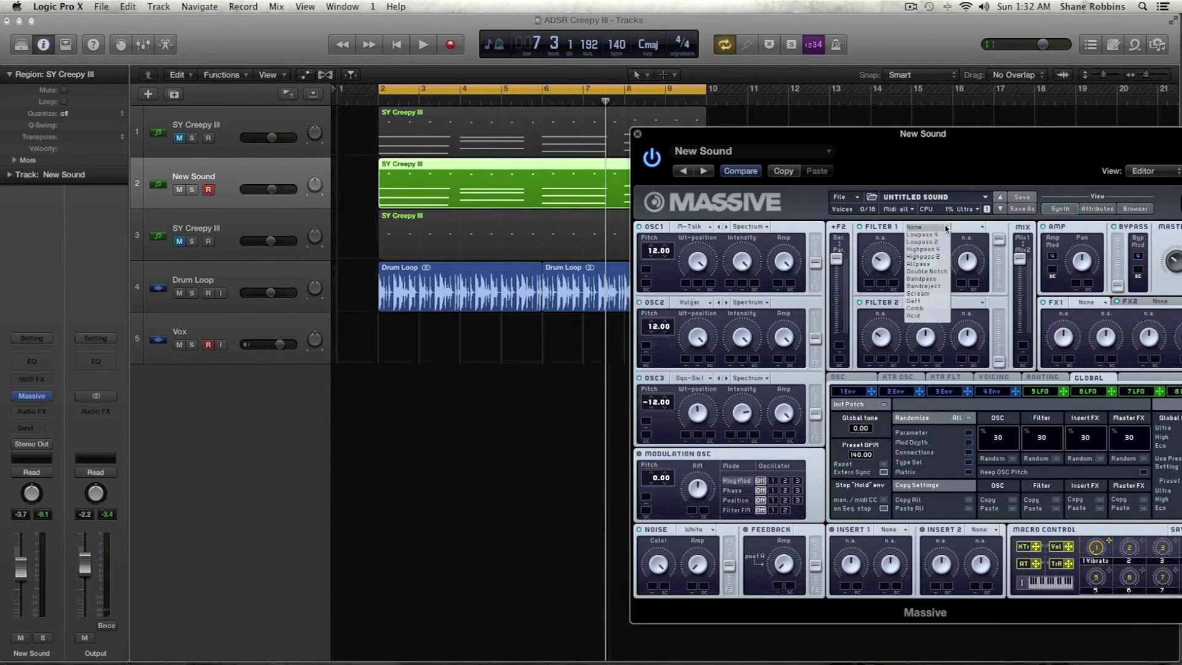
click(937, 301)
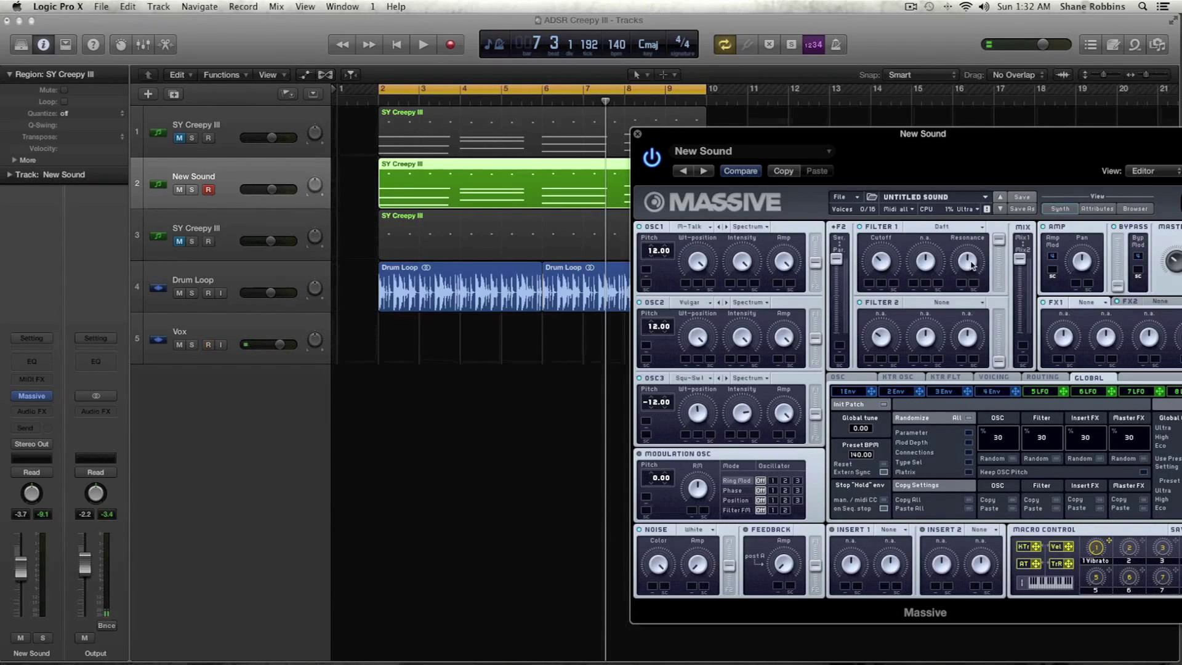
Lower Filter 1's resonance and adjust its cutoff while listening to the loop.
mouse_move(975, 285)
mouse_down()
mouse_move(967, 277)
mouse_move(968, 303)
mouse_up()
key(space)
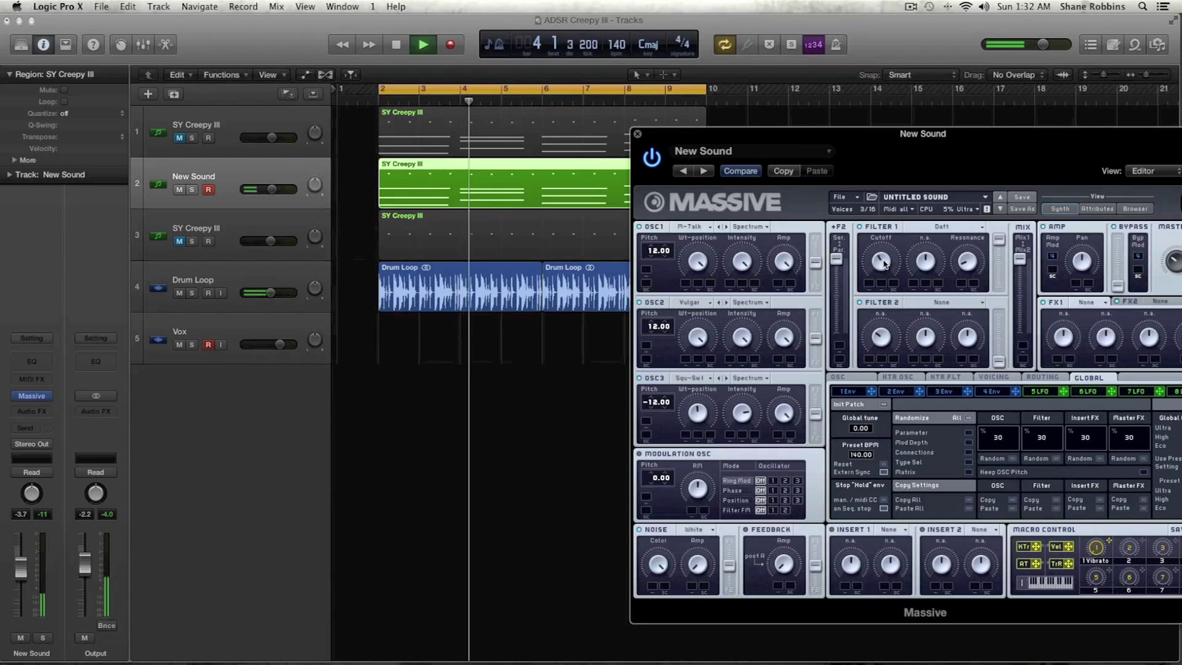
mouse_move(885, 264)
mouse_down()
mouse_move(887, 230)
mouse_move(886, 273)
mouse_up()
key(space)
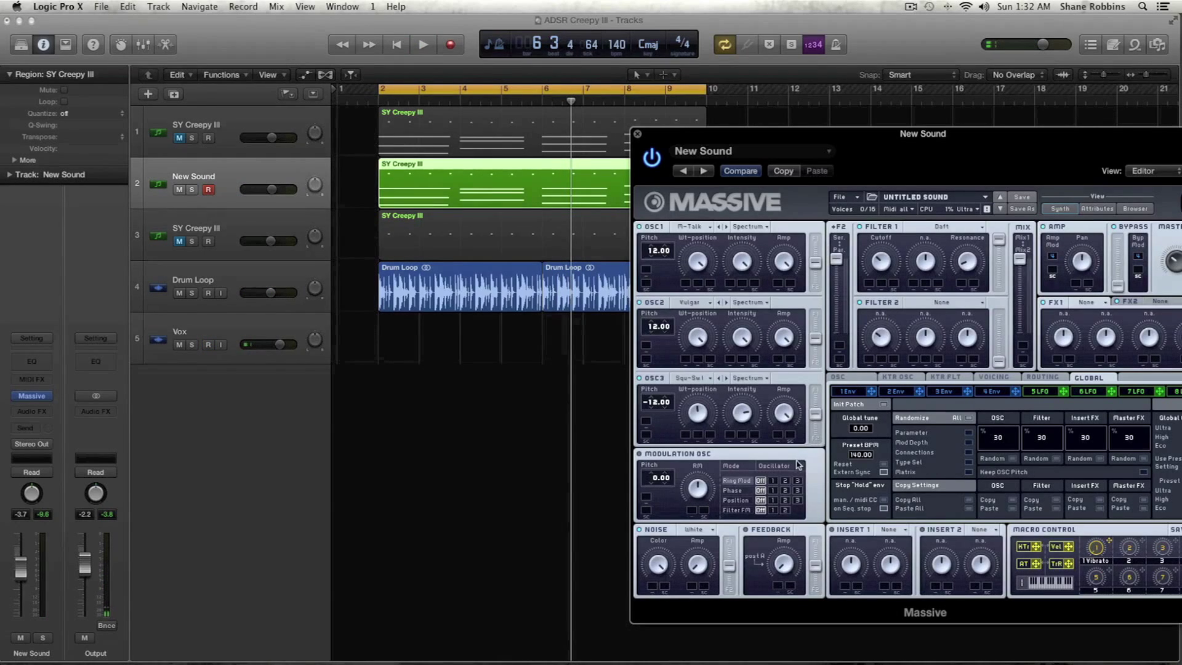
Set the noise generator to Bright and load the Hardclipper effect in Insert 1.
click(693, 529)
click(695, 521)
drag(797, 134, 534, 136)
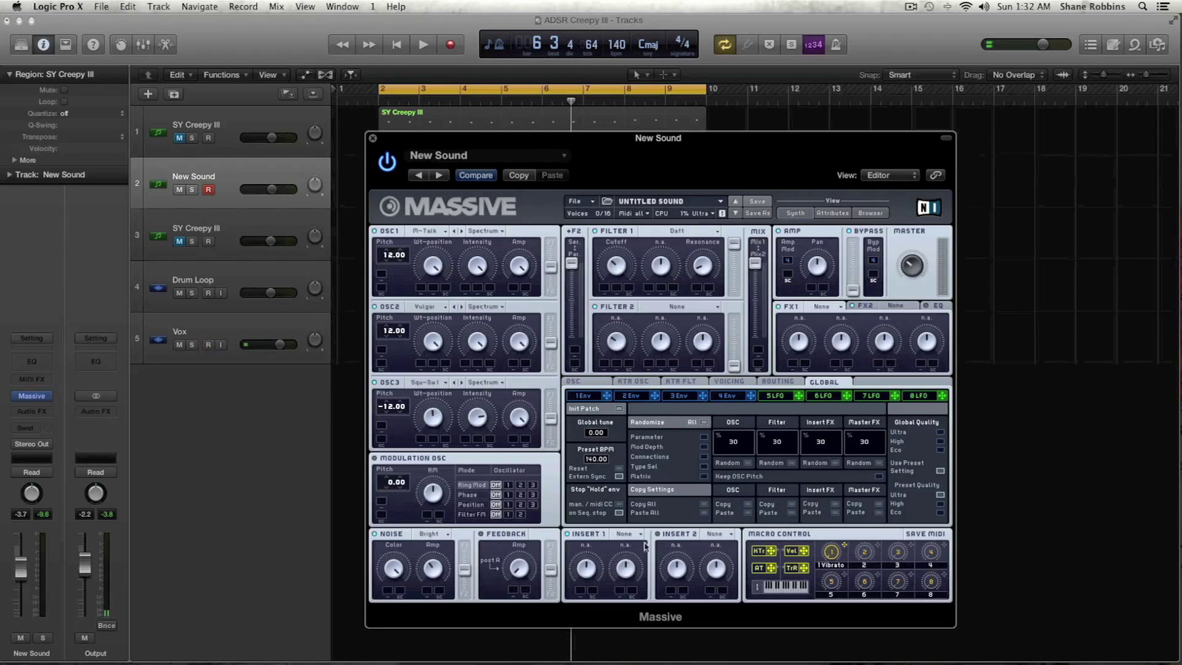
click(632, 535)
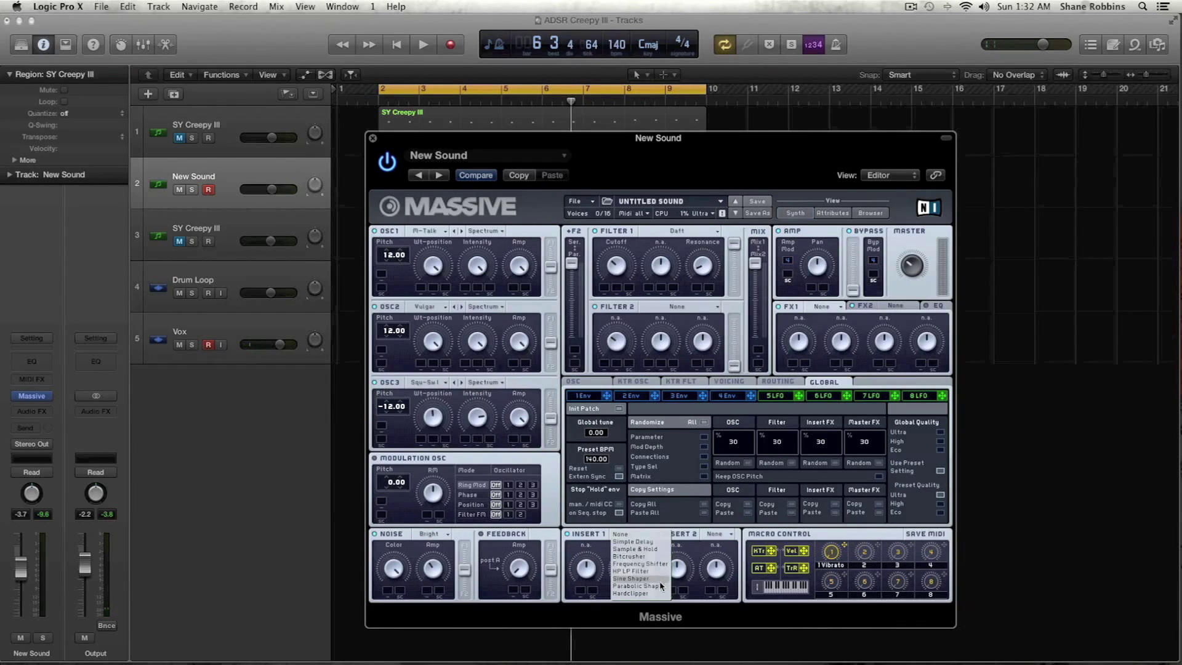
click(646, 594)
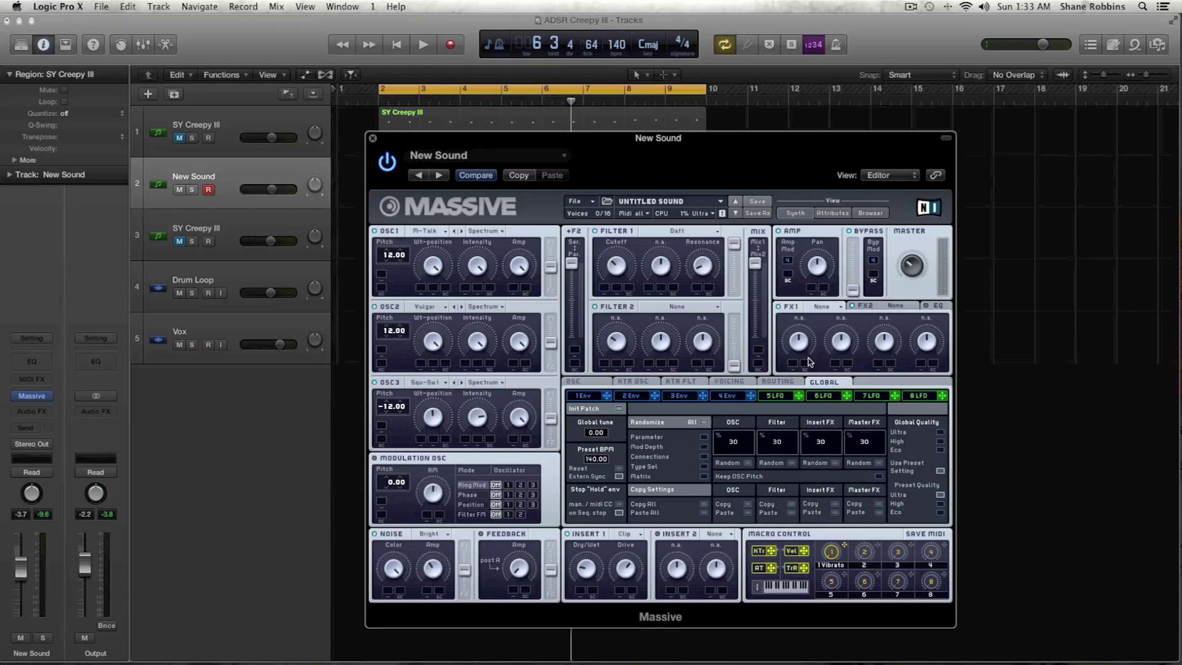
Load Reverb in the FX1 slot and play the loop briefly to hear it.
click(829, 307)
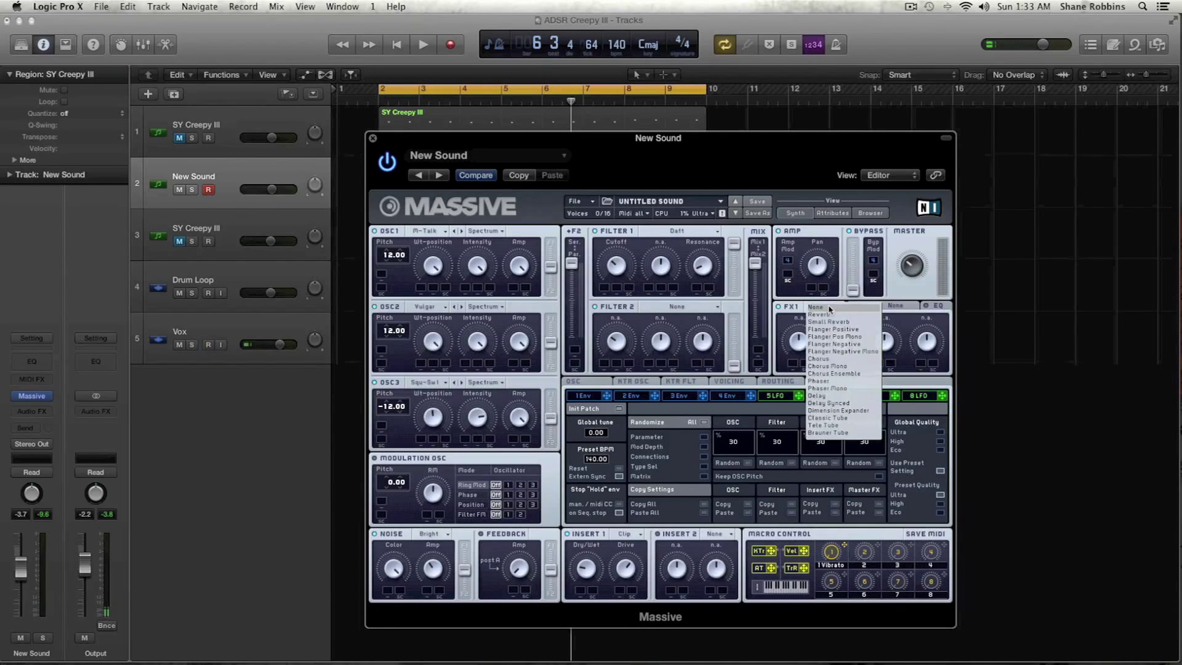
click(830, 315)
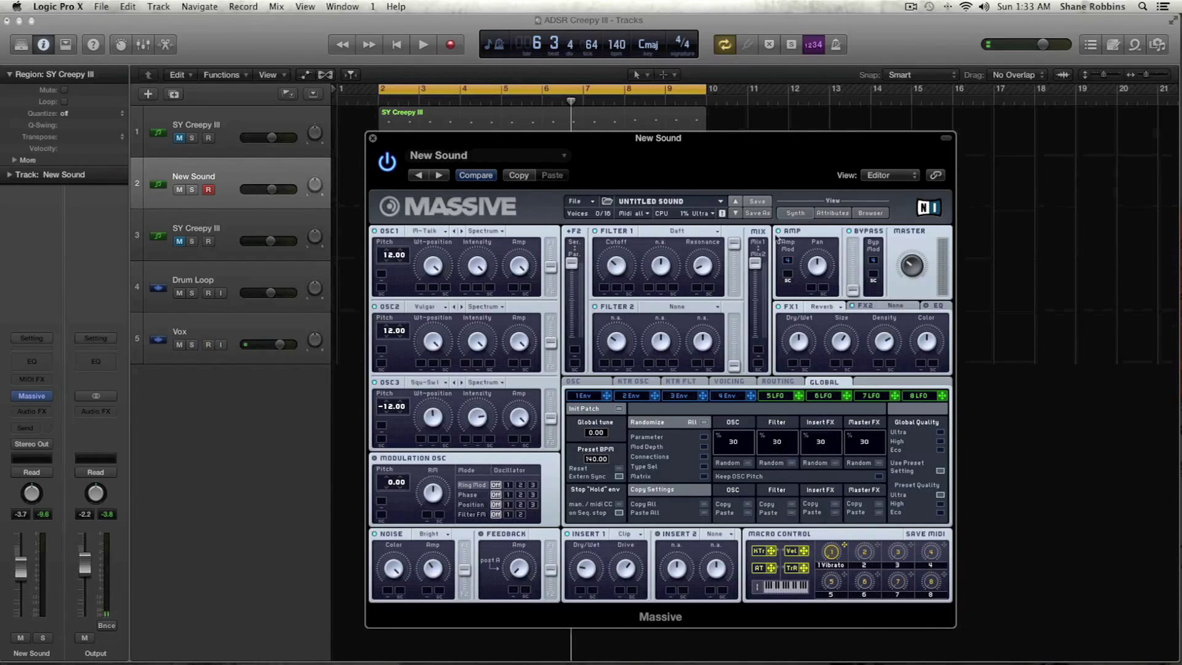
drag(597, 146, 773, 149)
key(space)
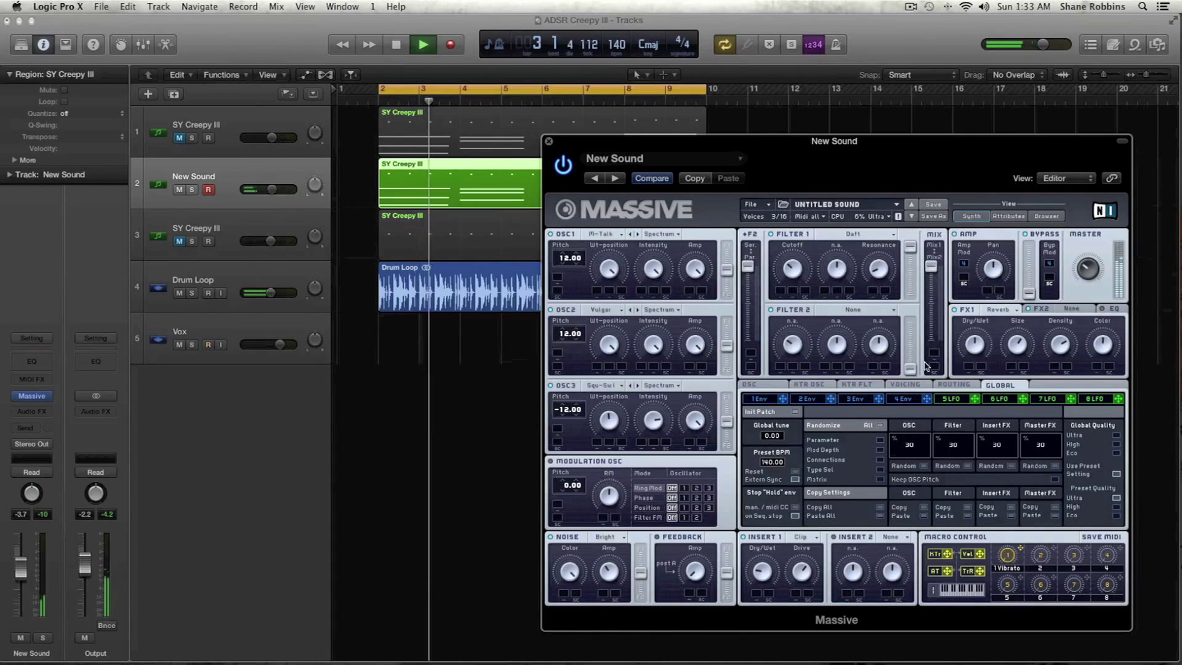
key(space)
Load Delay Synced in the FX2 slot and audition the loop with it.
click(1076, 314)
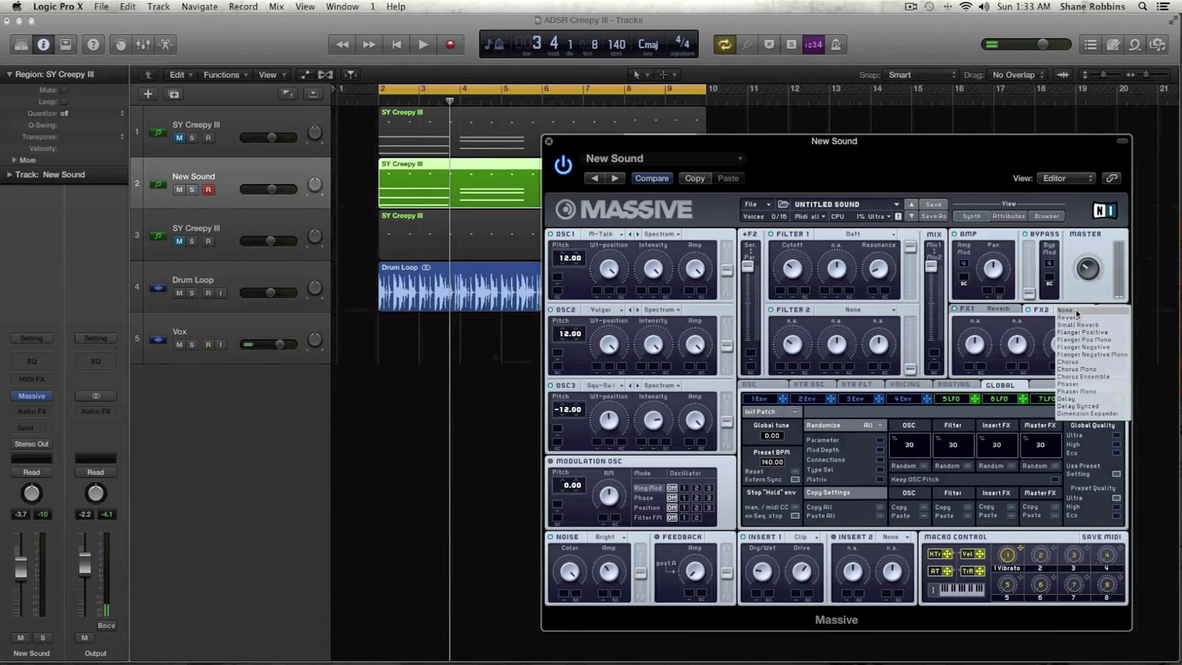
click(1087, 406)
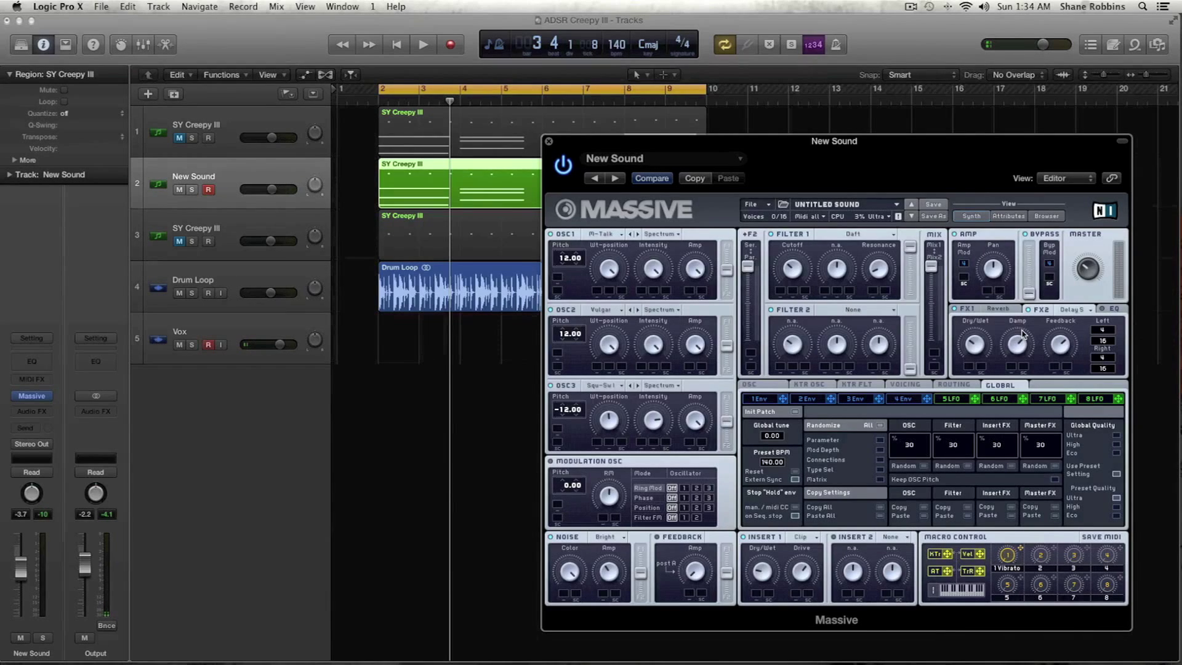
key(space)
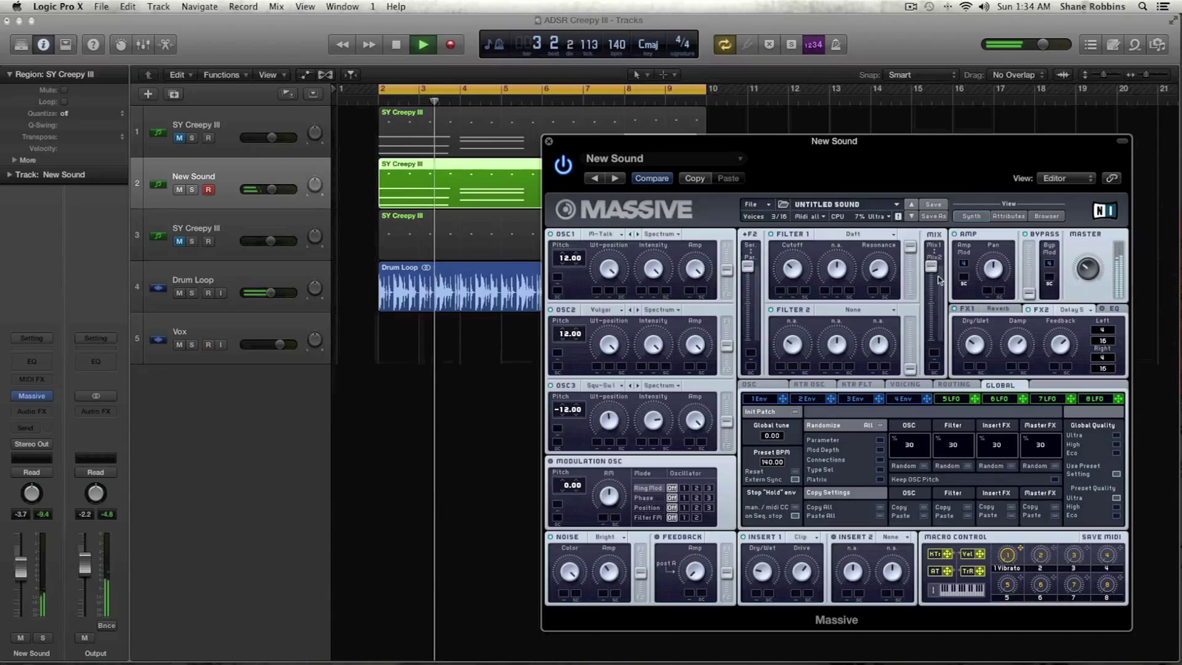
key(space)
Switch on the master EQ and listen to the loop.
click(1105, 312)
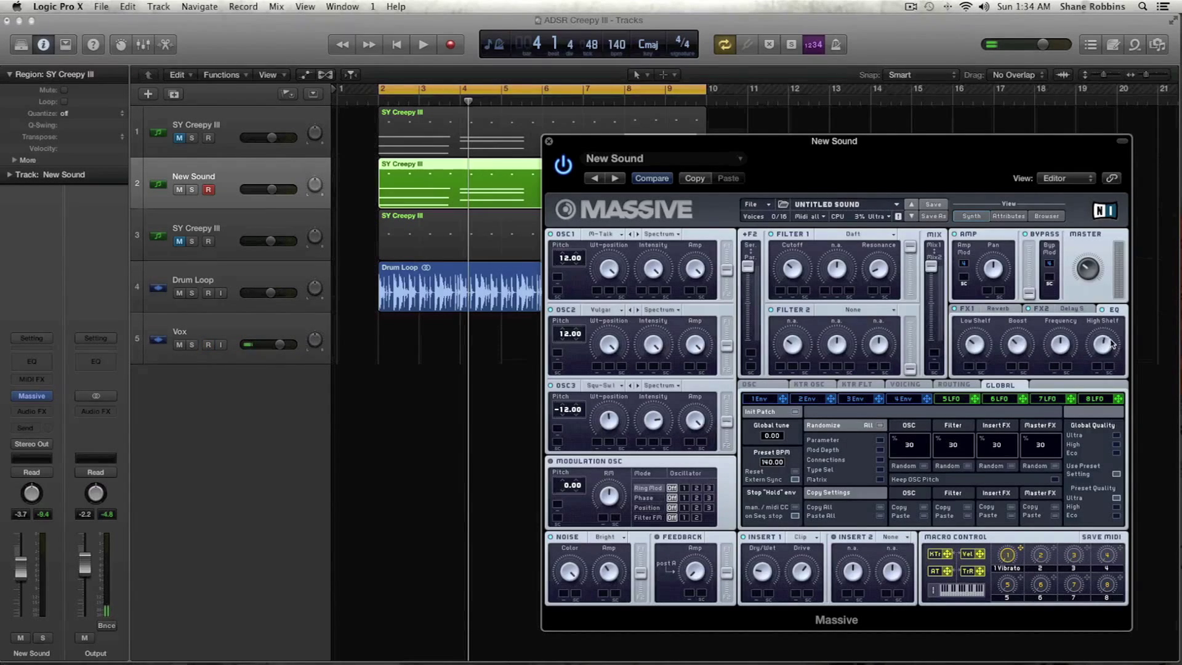
key(space)
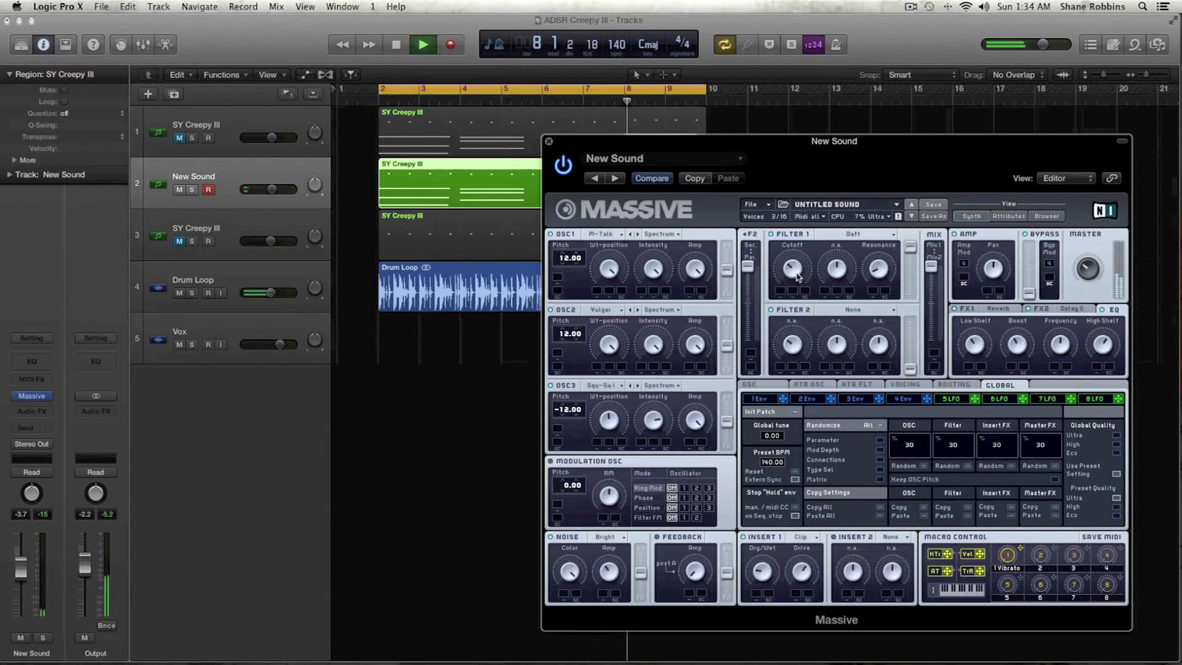
key(space)
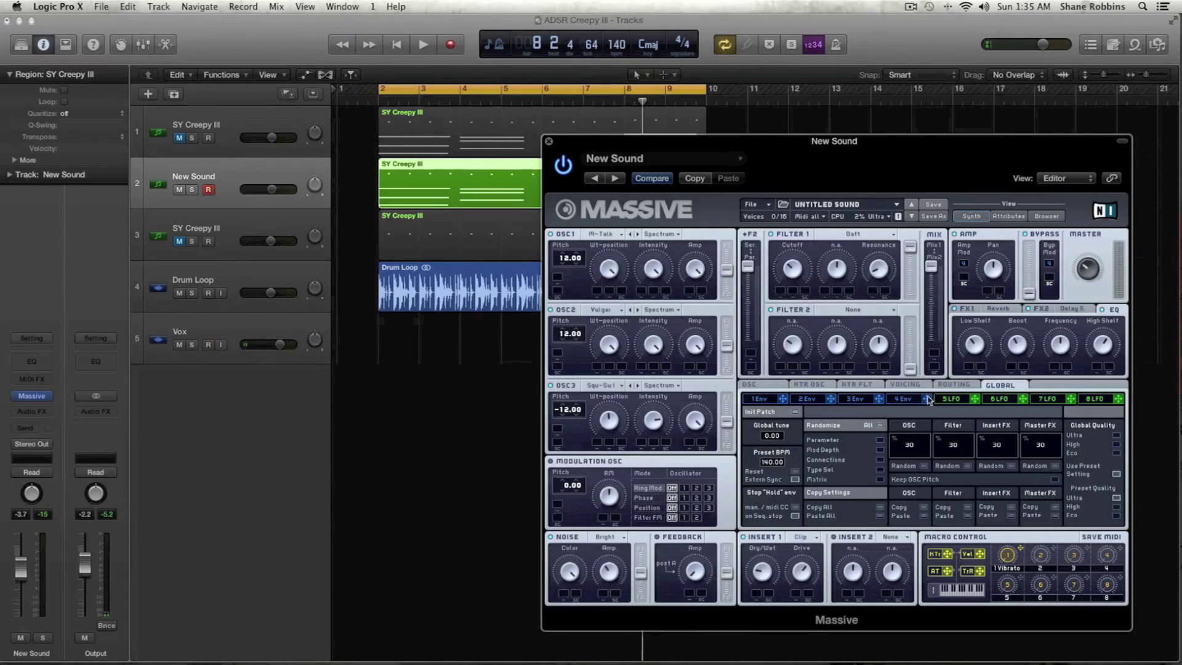
Set the unisono count to 4 in the voicing settings and check the signal routing.
click(947, 388)
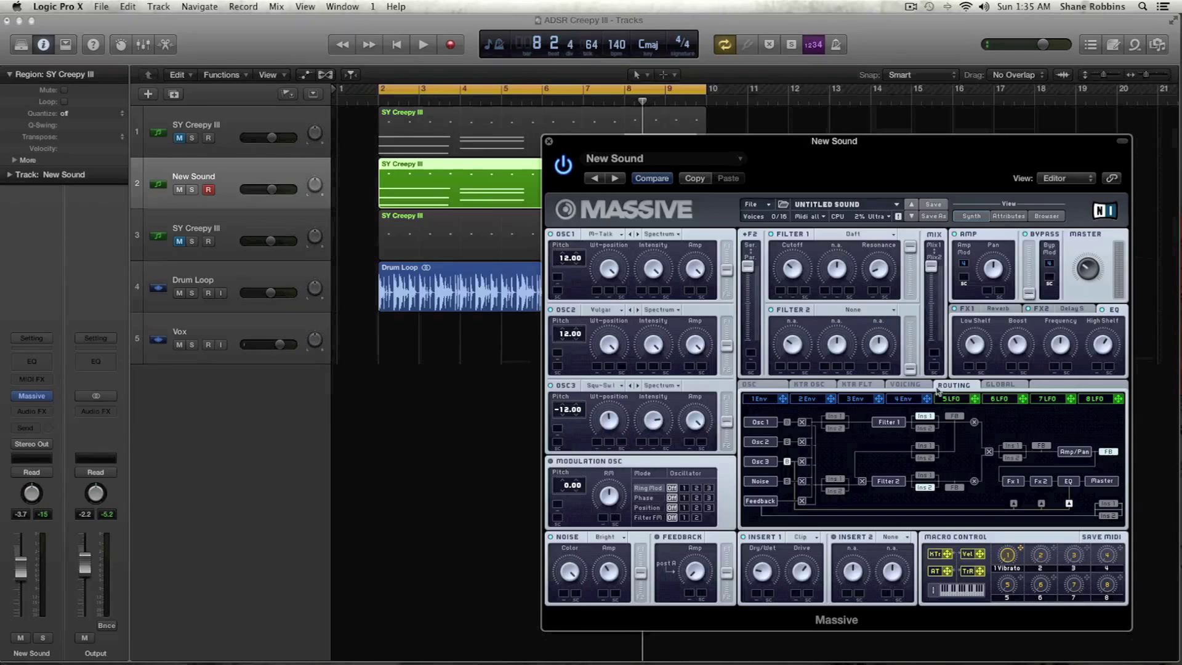
click(921, 387)
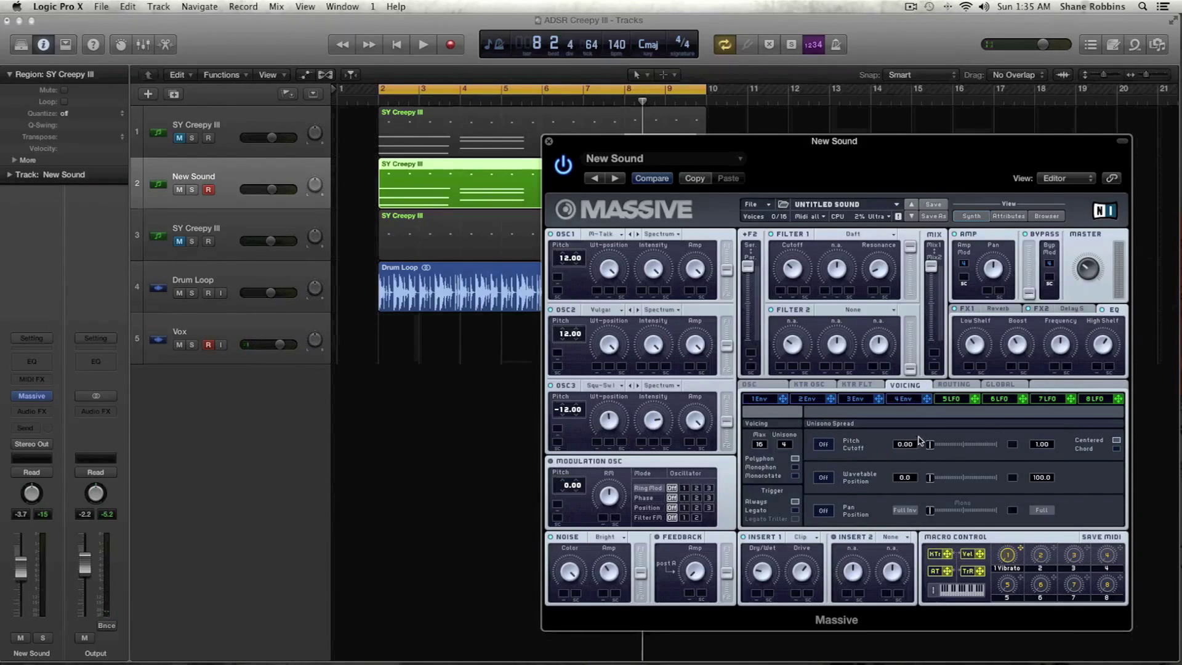
click(946, 385)
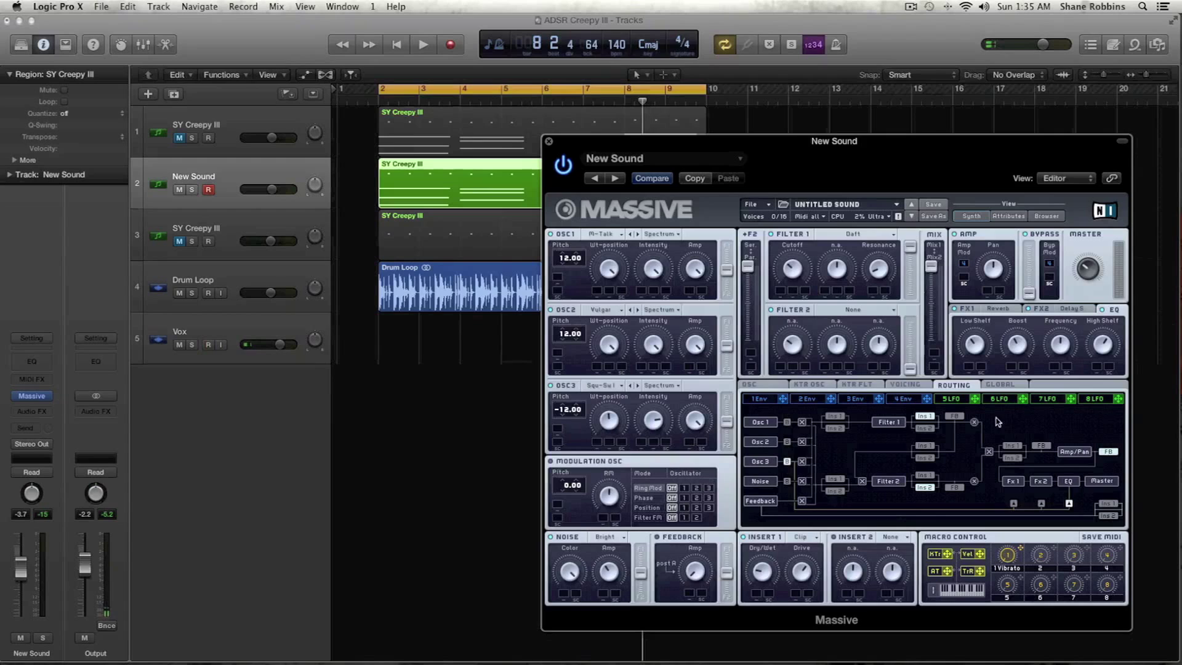
Assign Envelope 1 to modulate the oscillator vibrato's depth and rate in place of Macro 1.
click(891, 387)
click(874, 387)
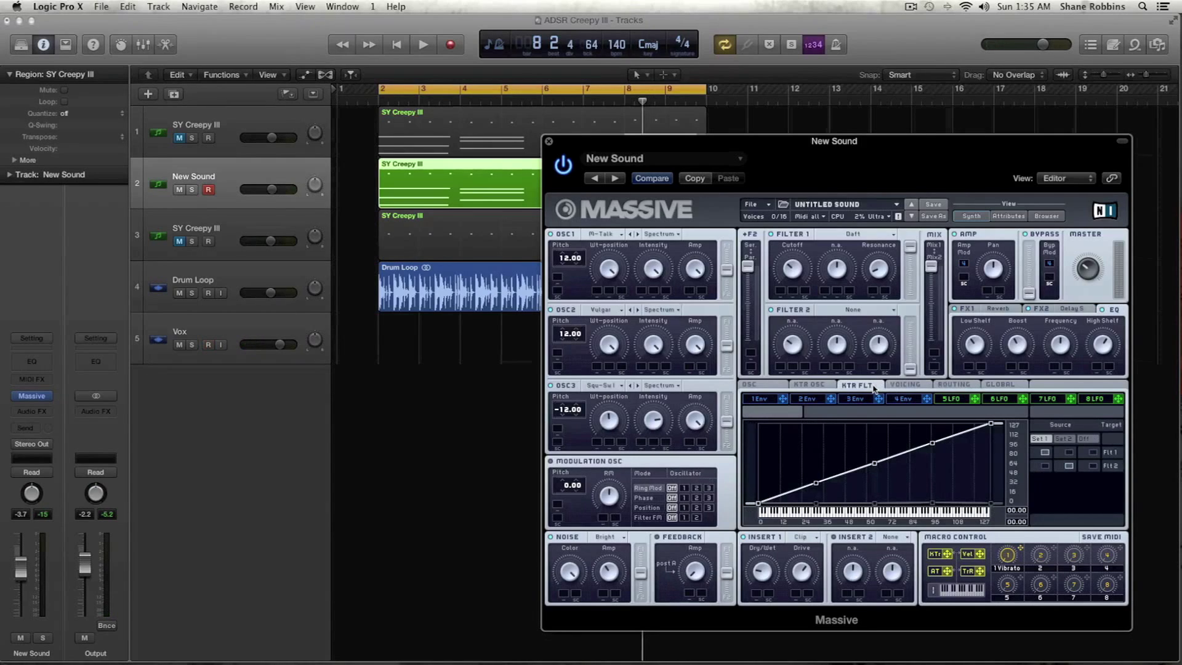
click(825, 385)
click(779, 386)
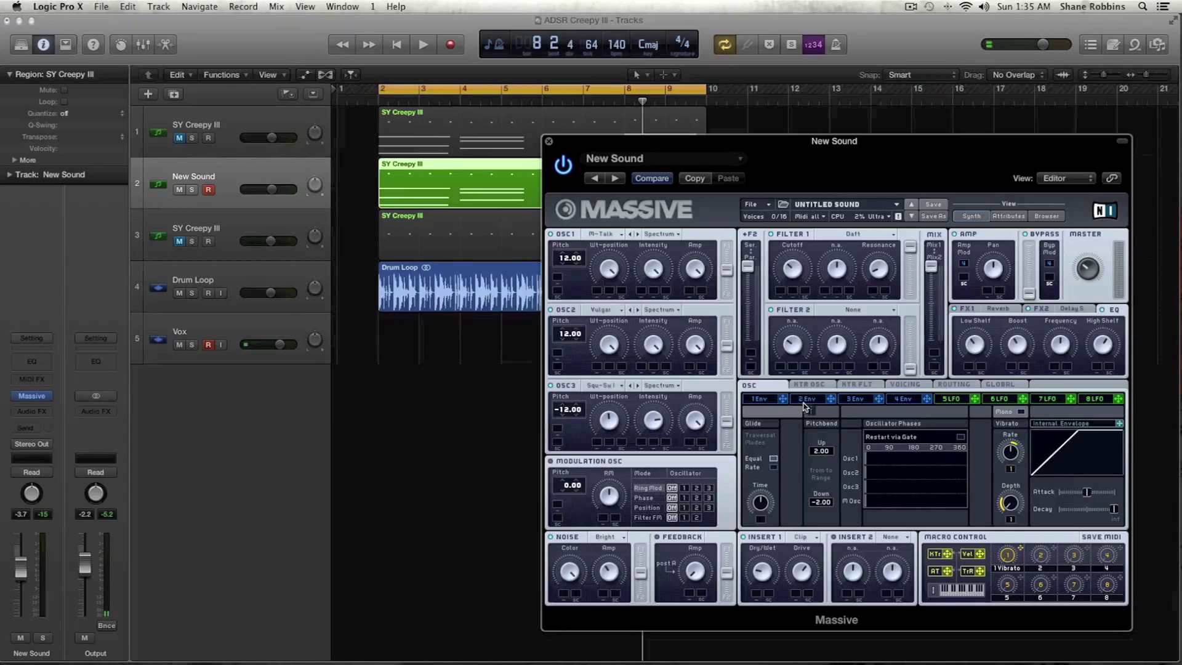
drag(1007, 519, 1008, 510)
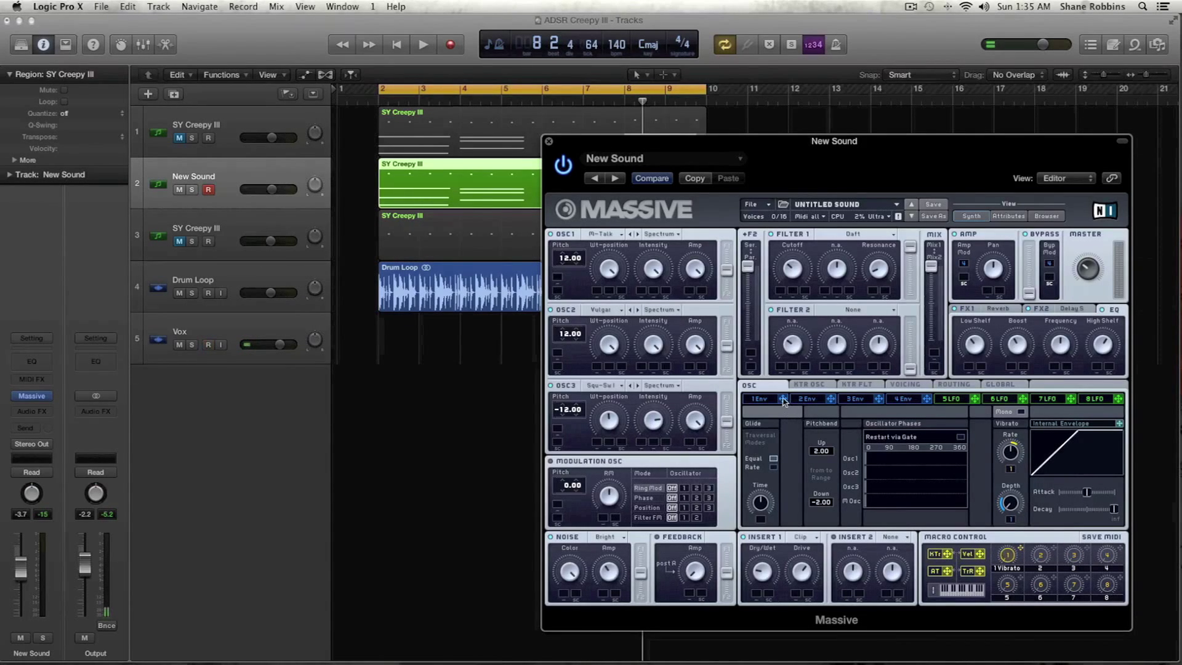
drag(1008, 467, 1009, 469)
Lengthen Envelope 1's attack considerably and raise its decay level to full.
click(763, 399)
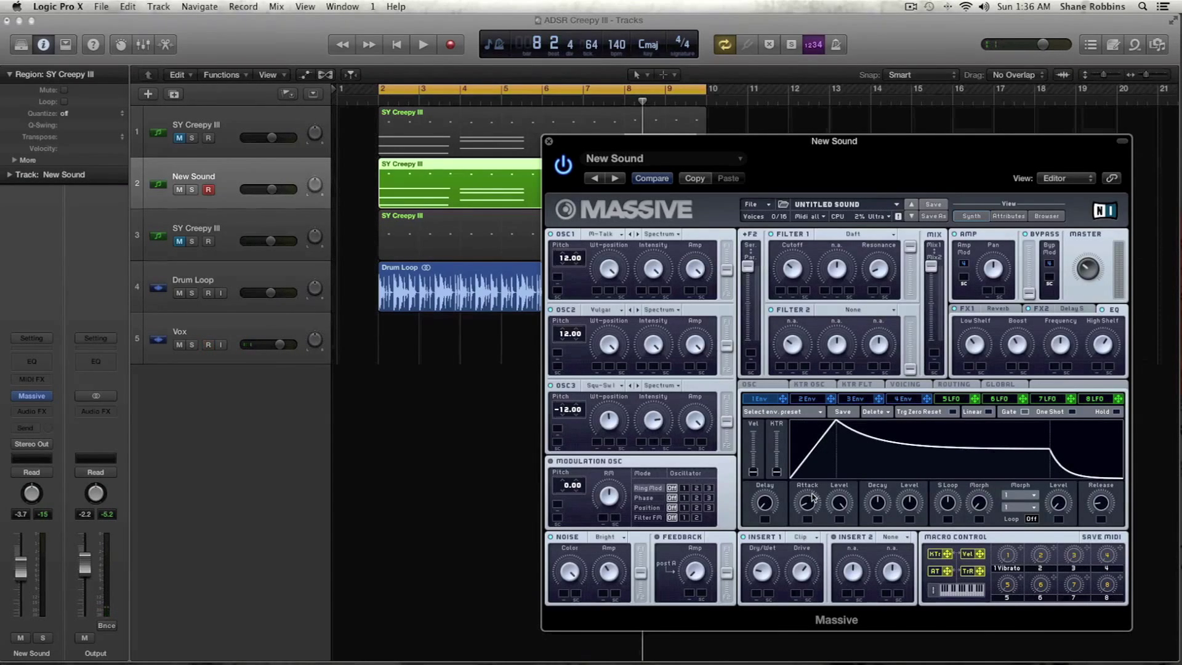
drag(808, 502, 808, 401)
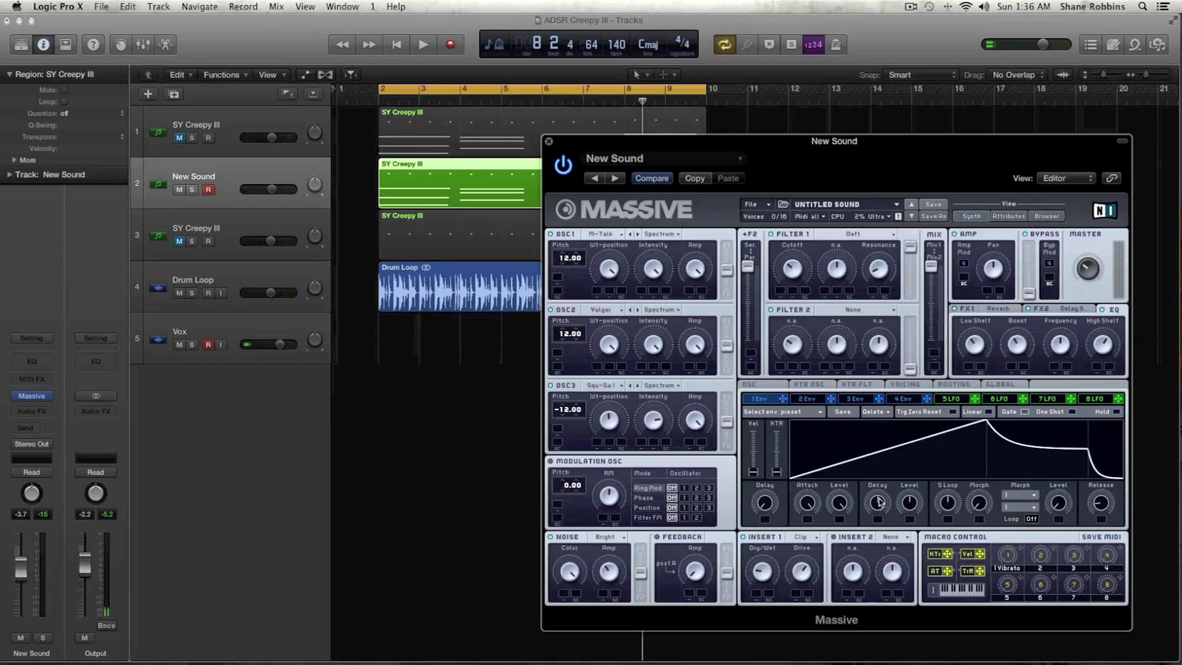
drag(905, 505, 906, 429)
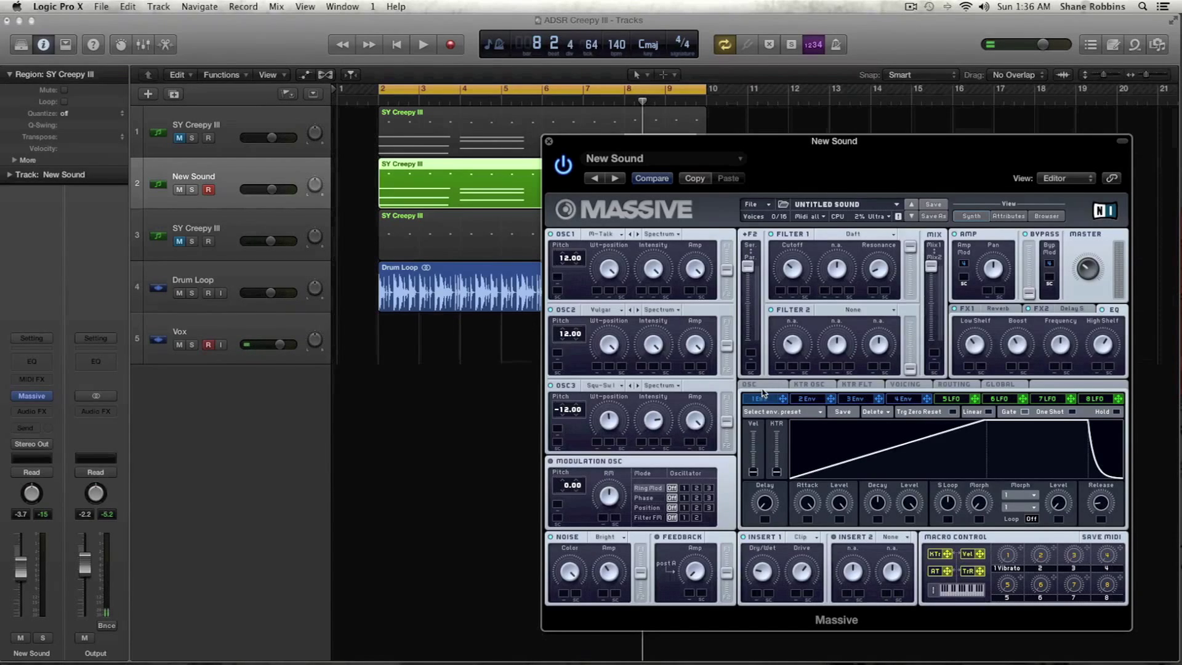
Review the voicing and oscillator vibrato settings, and audition the loop several times to judge the modulated vibrato.
click(906, 385)
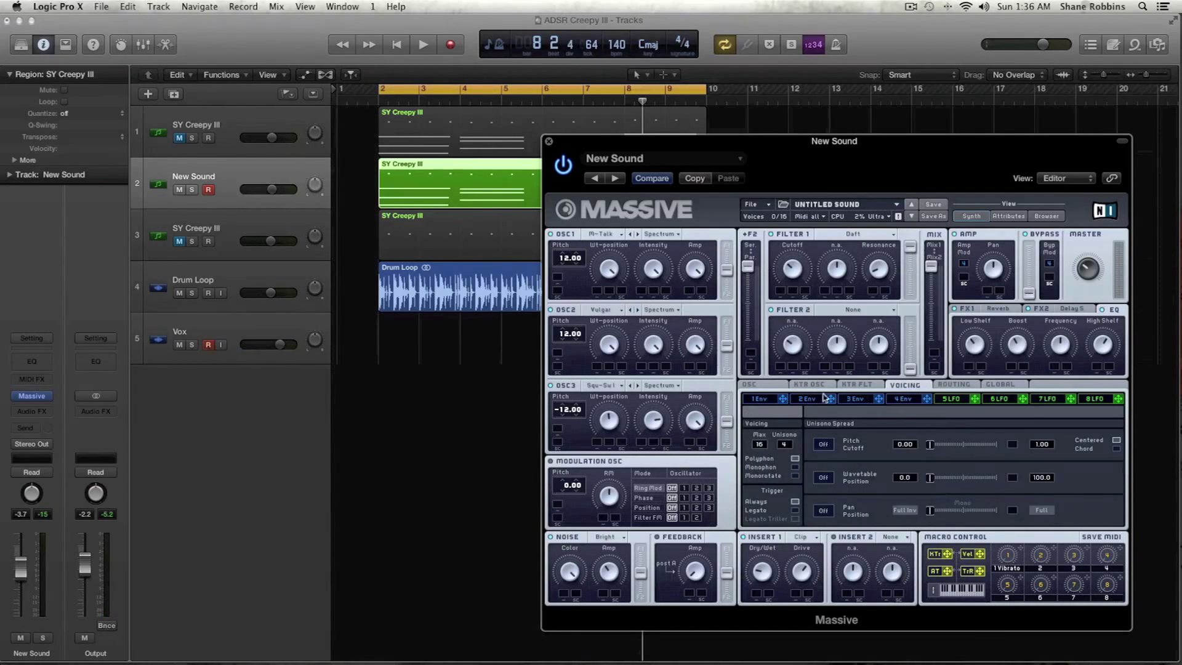
click(751, 384)
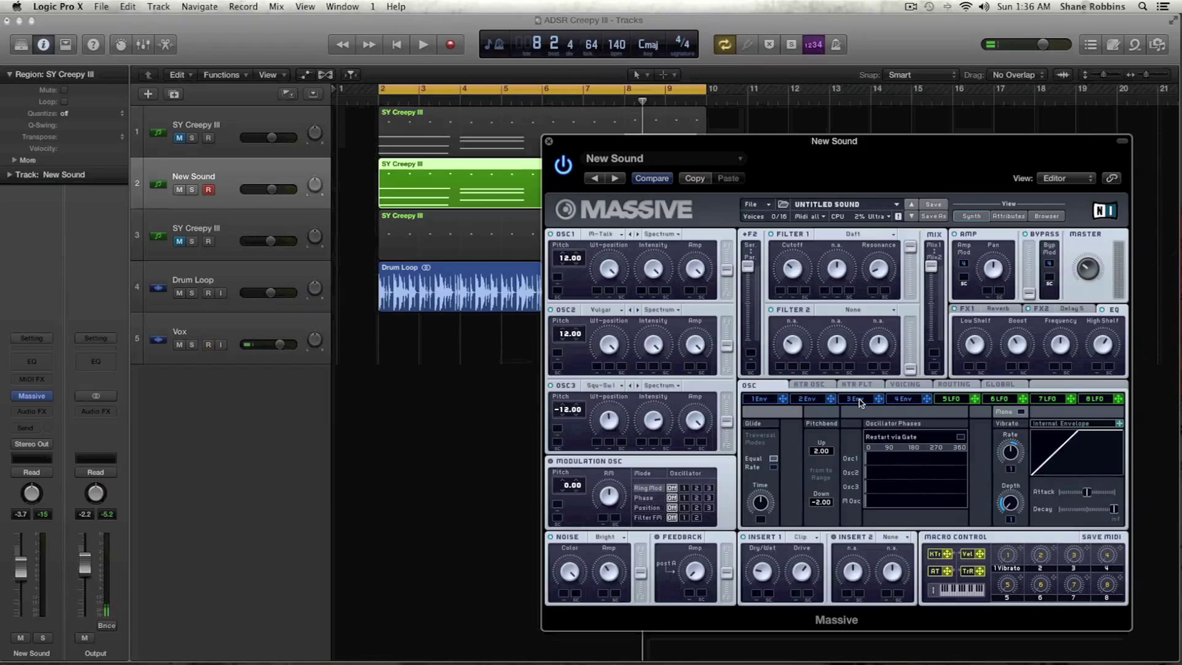
key(space)
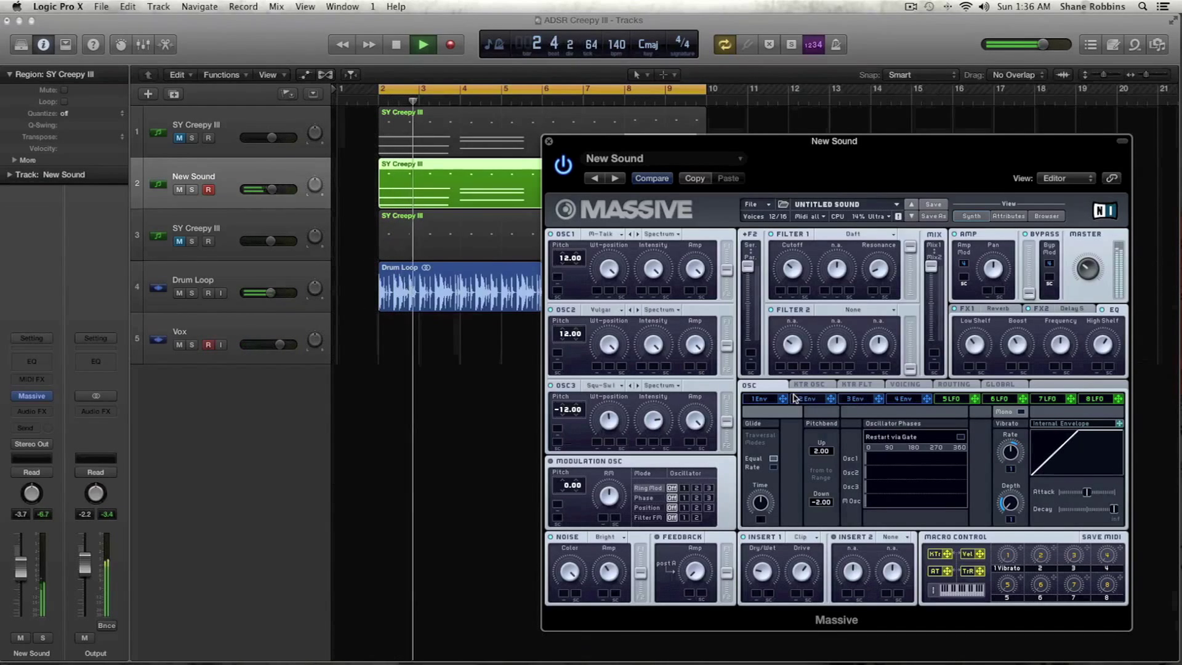
key(space)
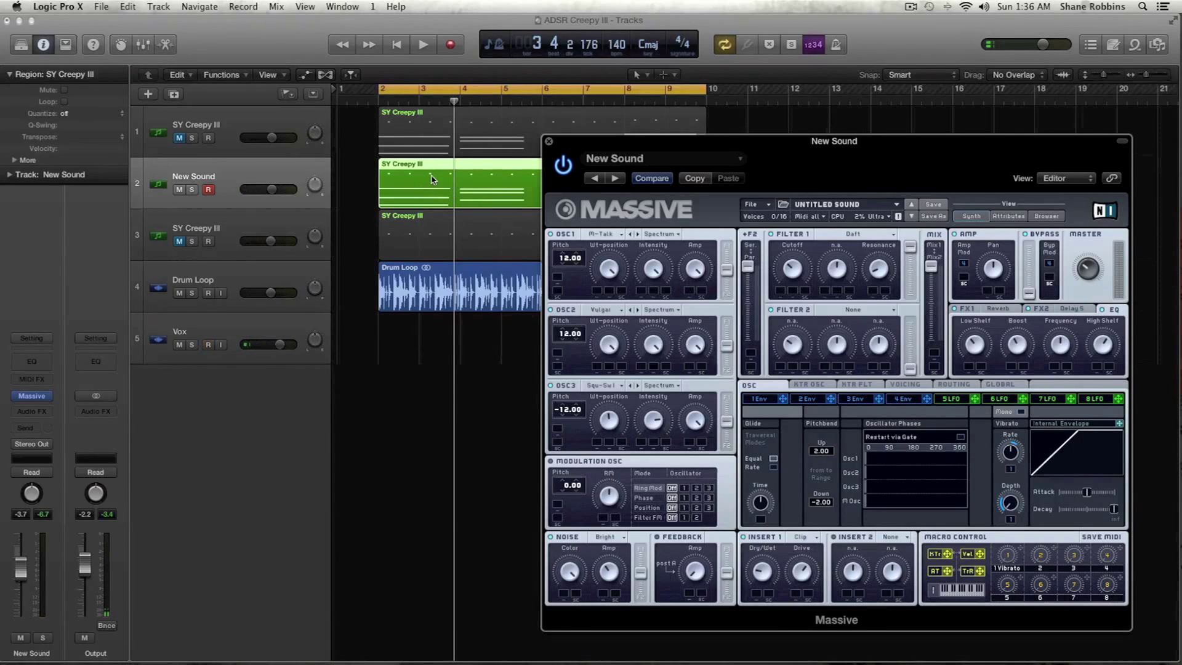
key(space)
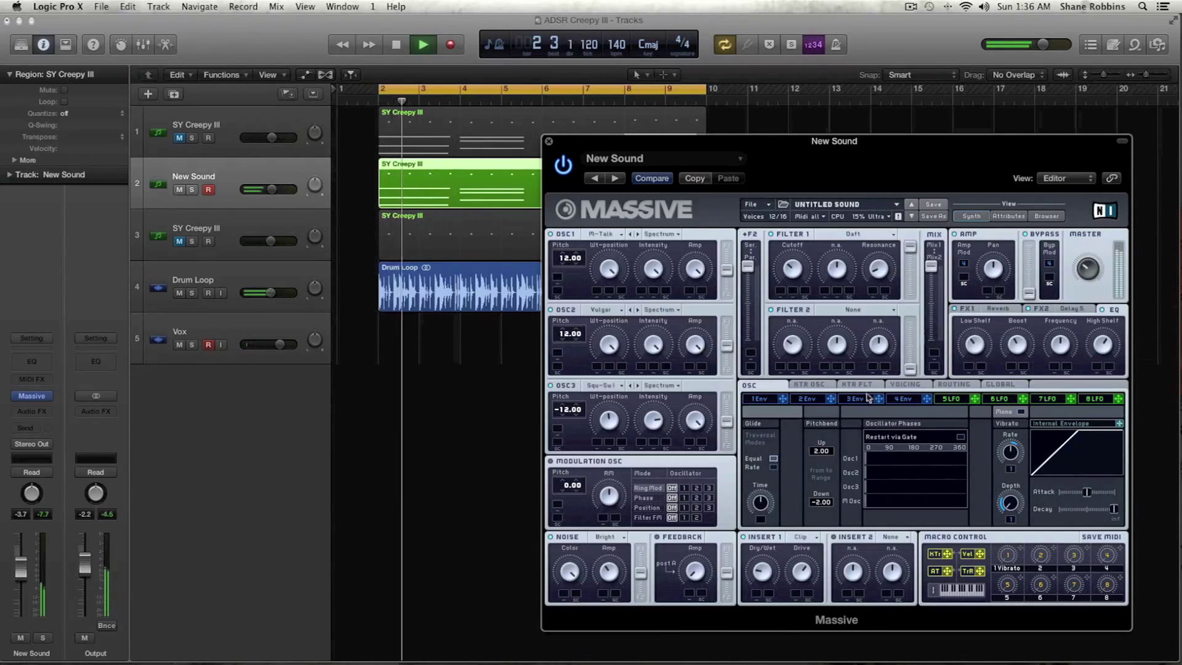
key(space)
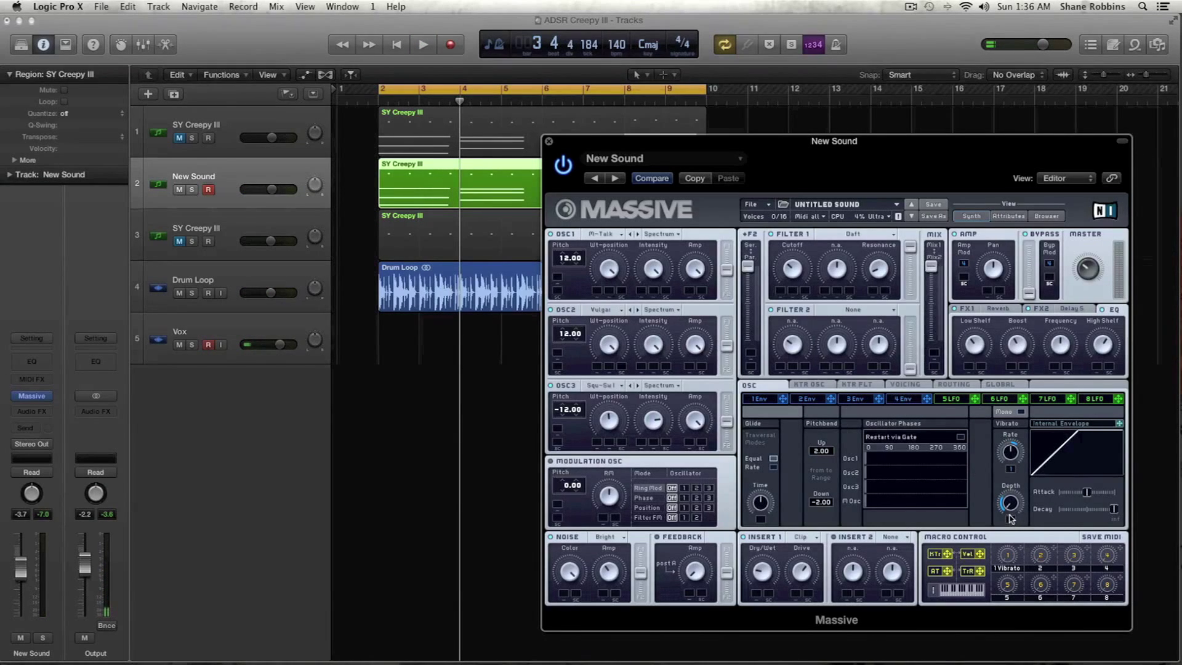
key(space)
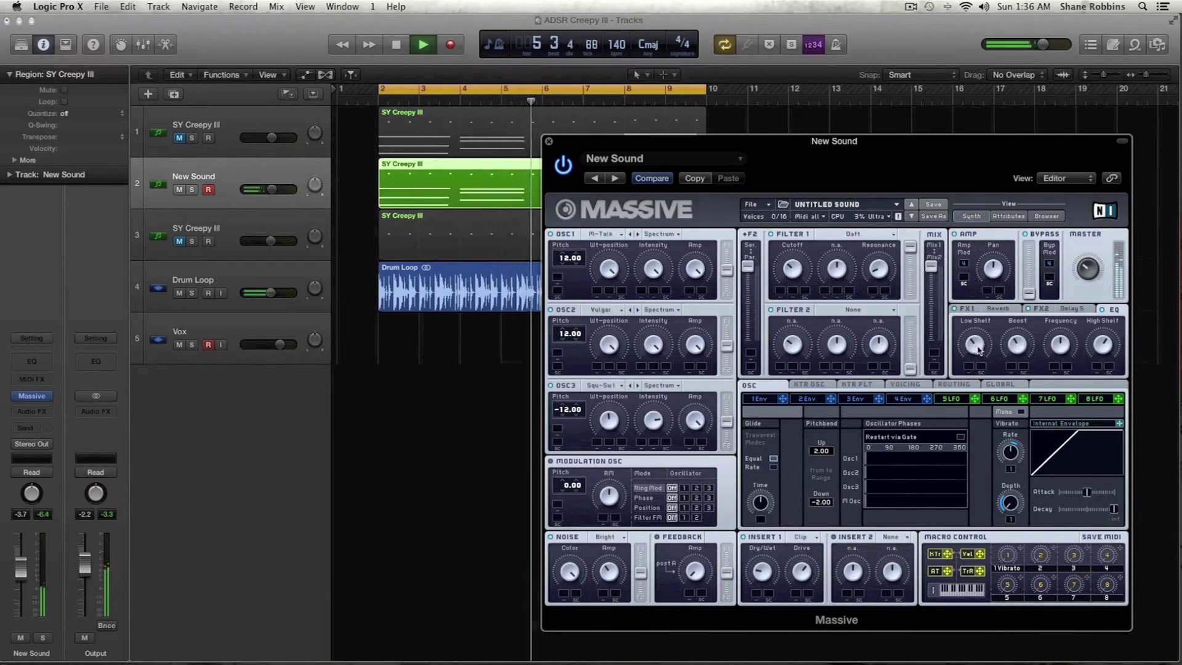
key(space)
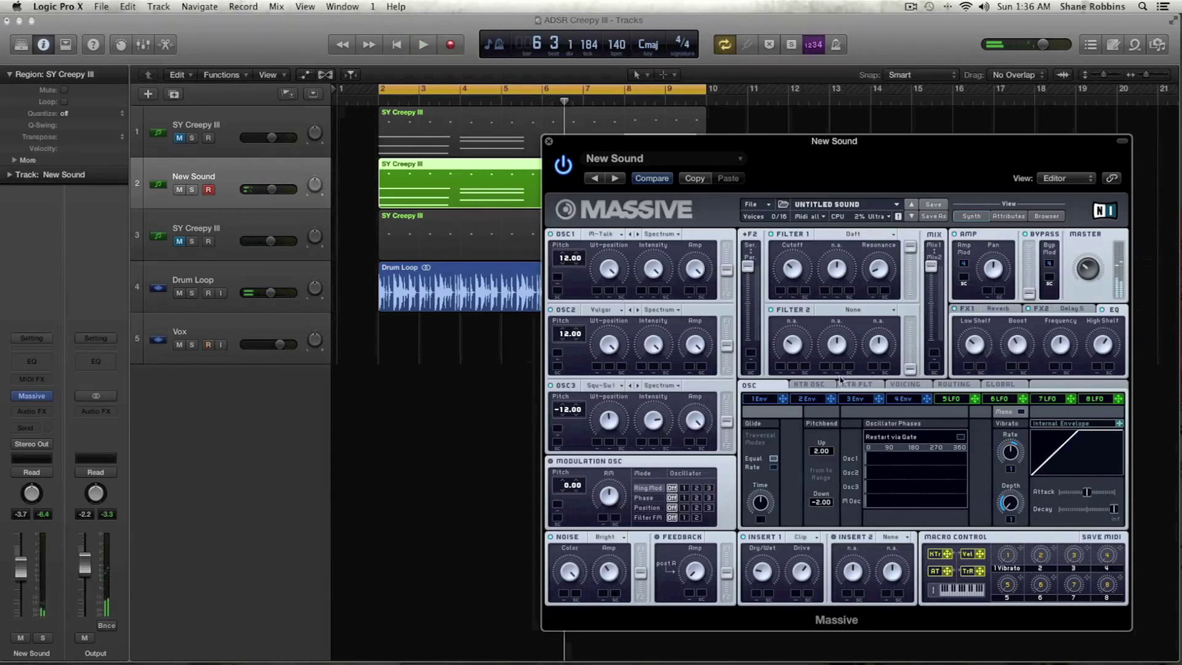
Shape Envelope 2 with a long attack, lower attack and decay levels, and a longer release.
click(811, 399)
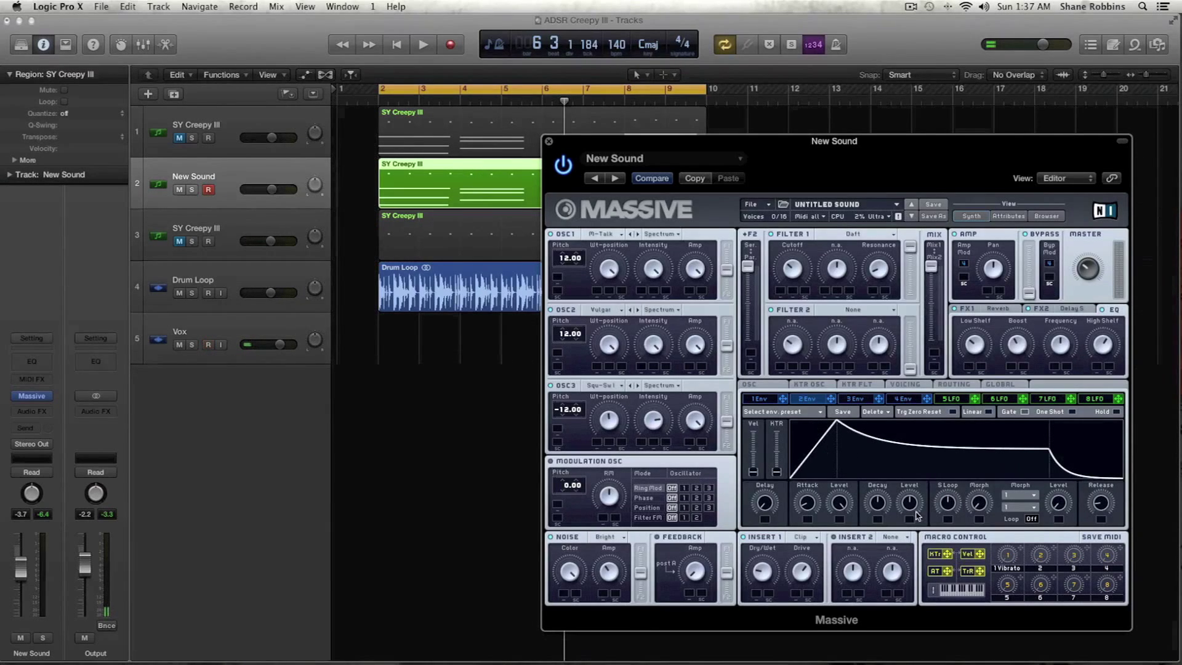
drag(808, 506, 807, 437)
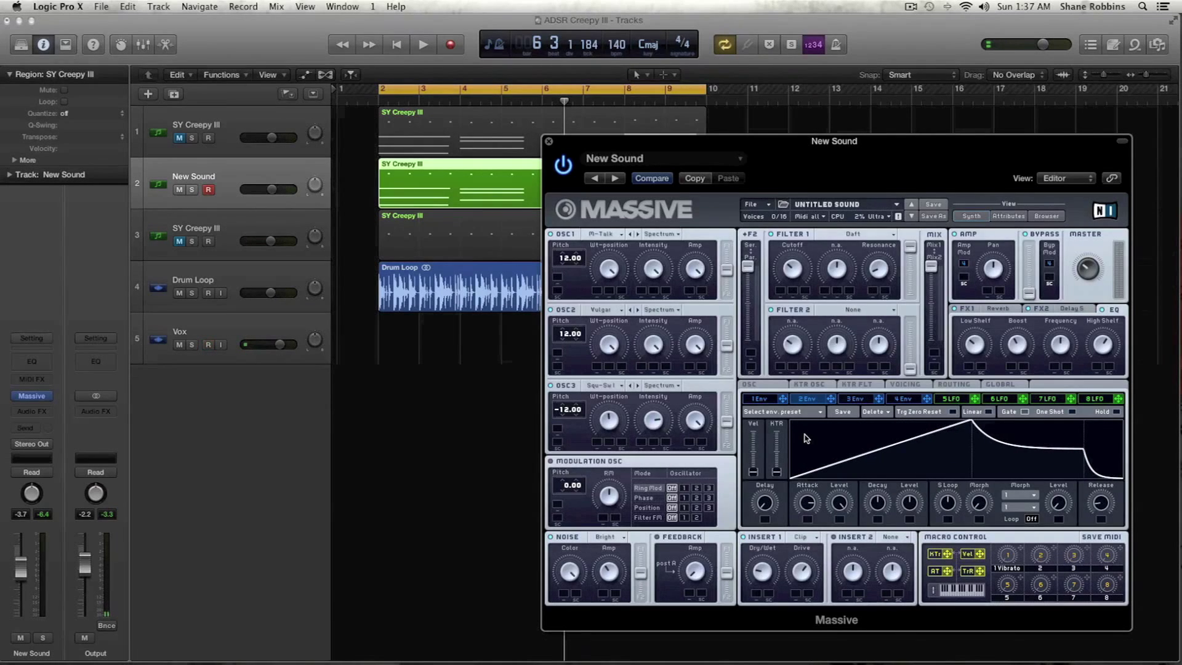
drag(837, 498, 838, 543)
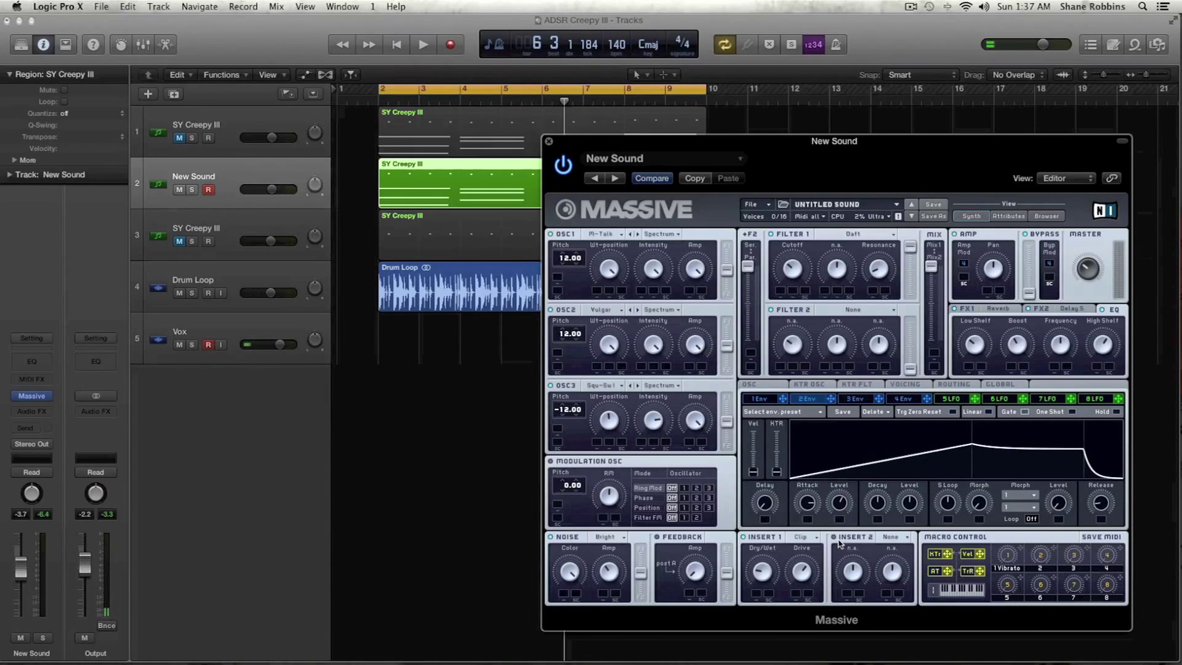
drag(841, 508, 842, 503)
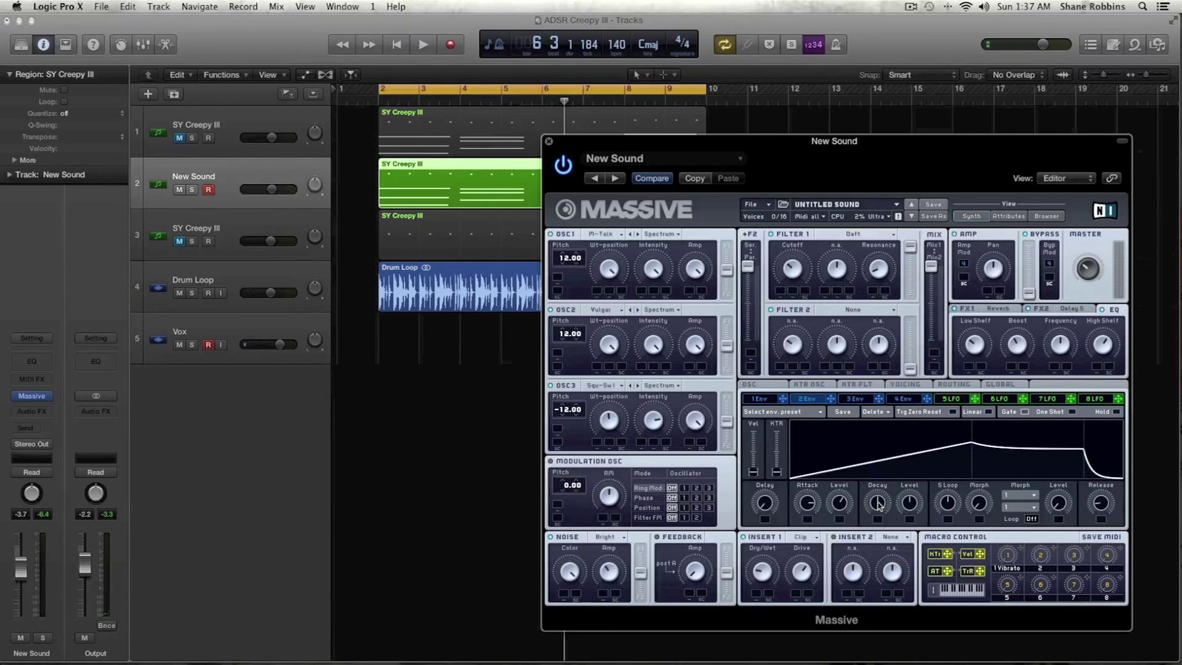
drag(908, 503, 909, 520)
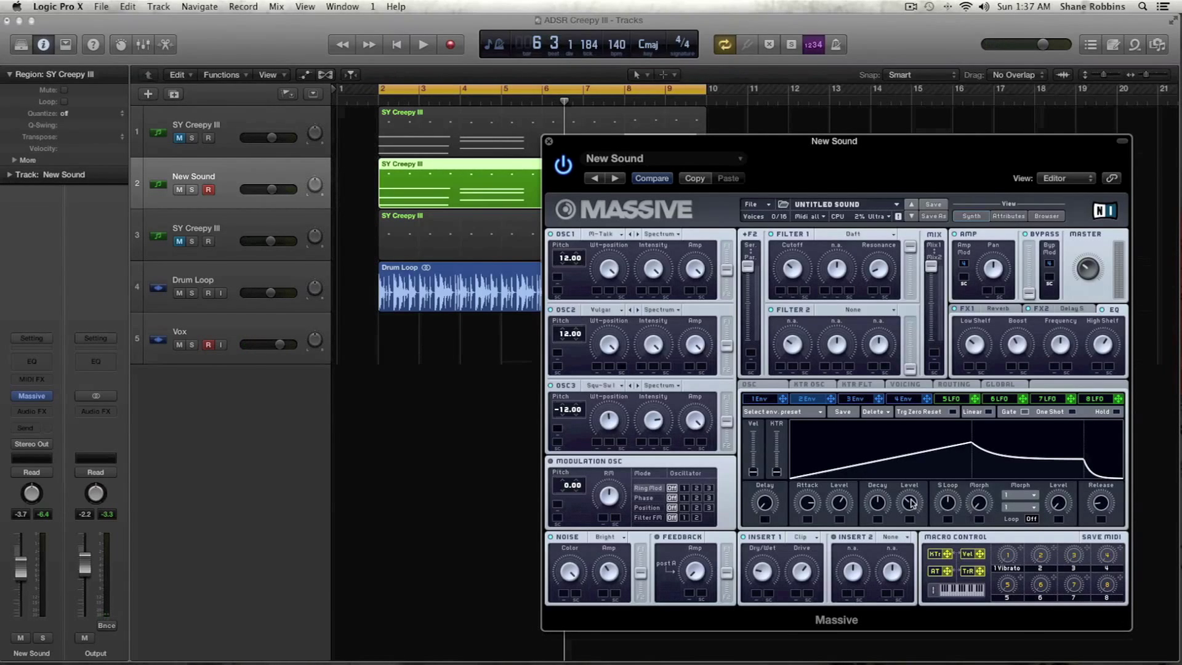
drag(1101, 505, 1103, 492)
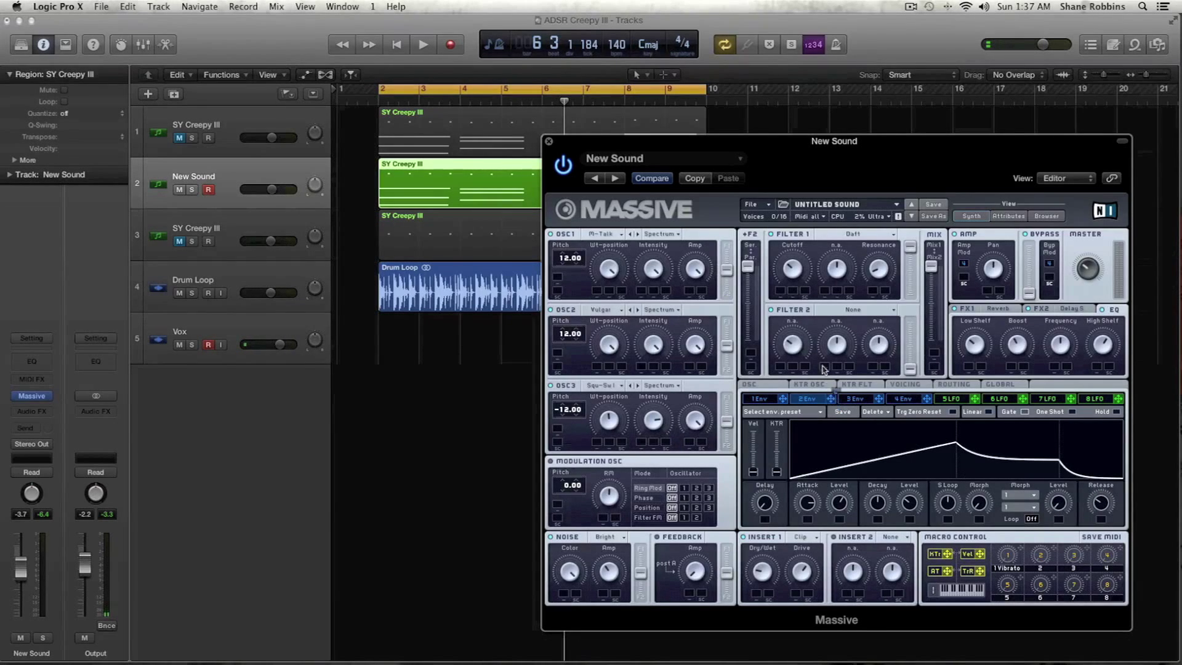
Assign Envelope 2 to modulate Filter 1's cutoff and audition the loop.
drag(782, 290, 782, 274)
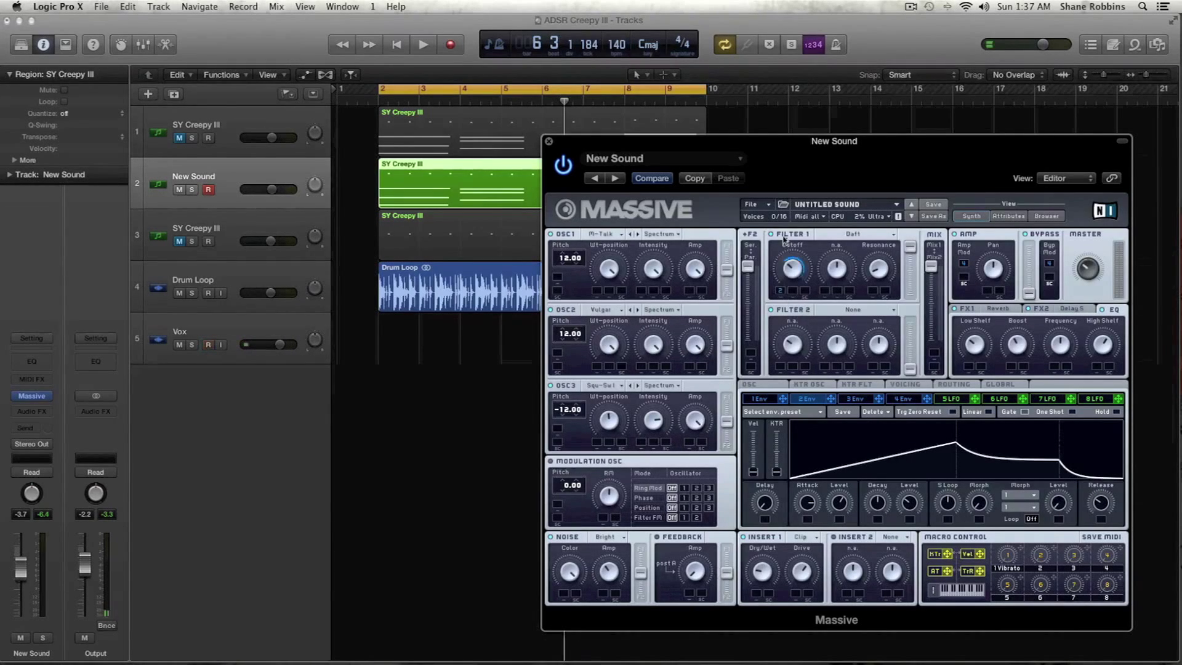
key(space)
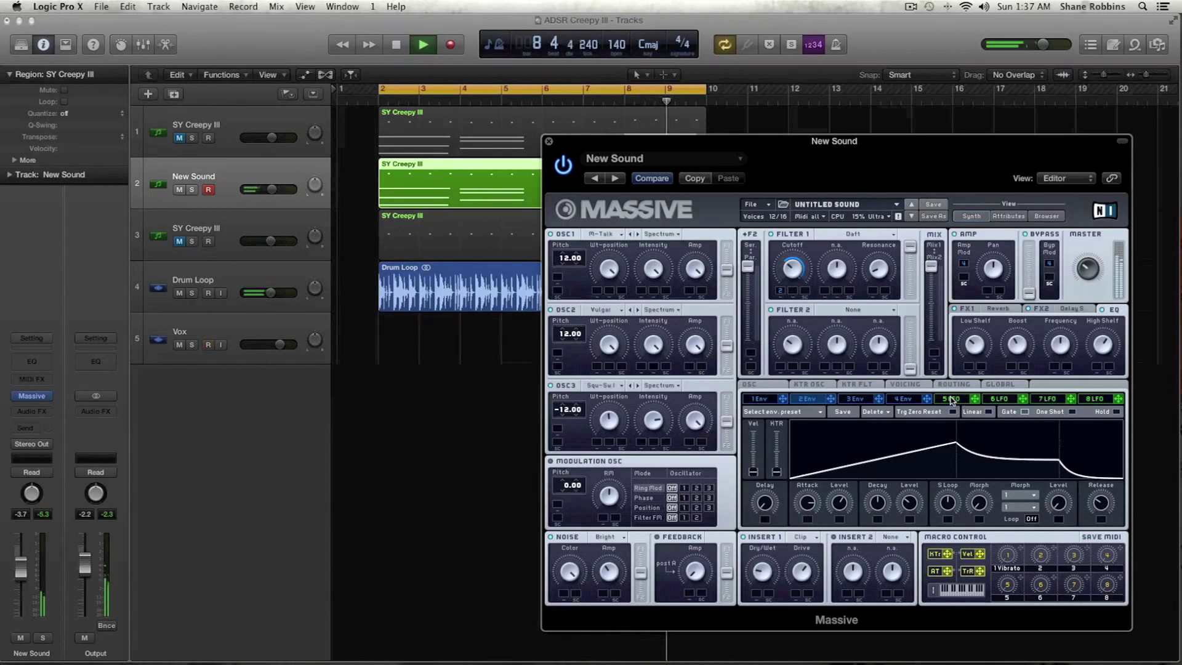
key(space)
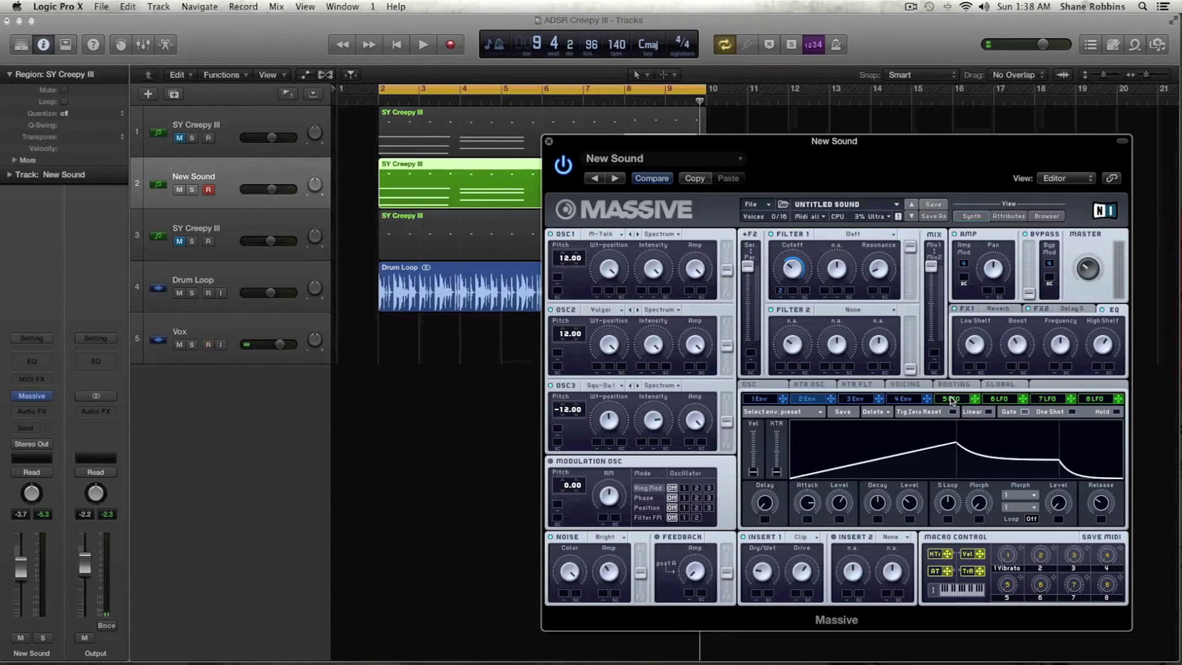
Shape Envelope 4 with a shorter attack, a slightly lower decay level and an adjusted release, auditioning the result.
click(911, 399)
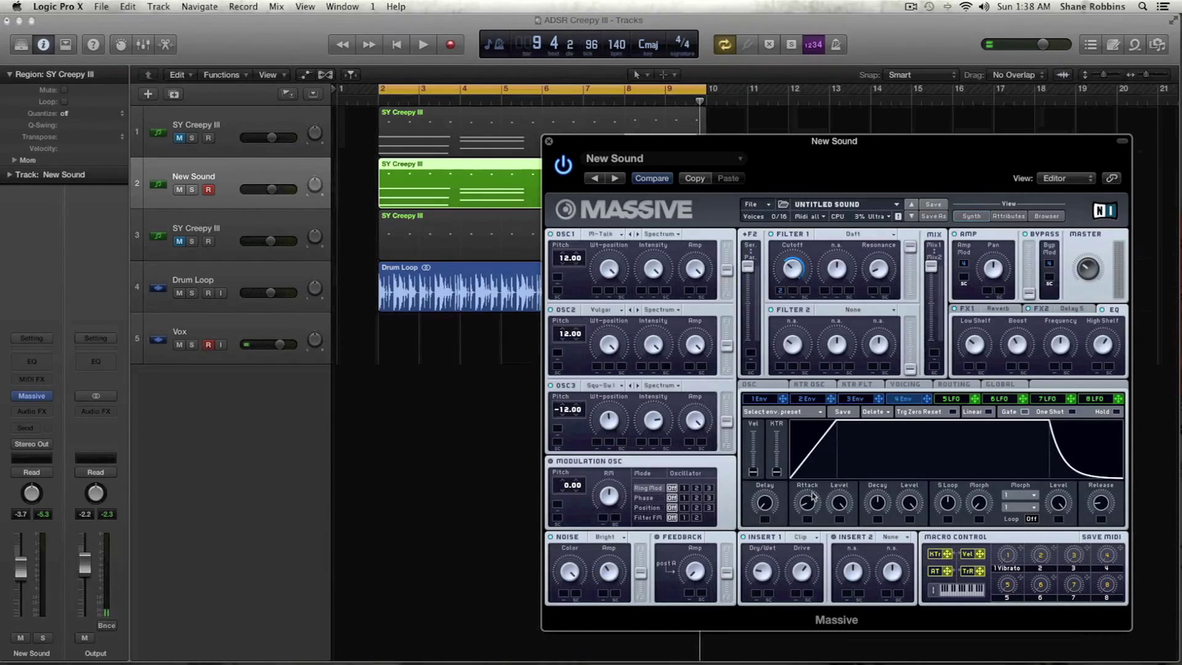
drag(807, 503, 814, 528)
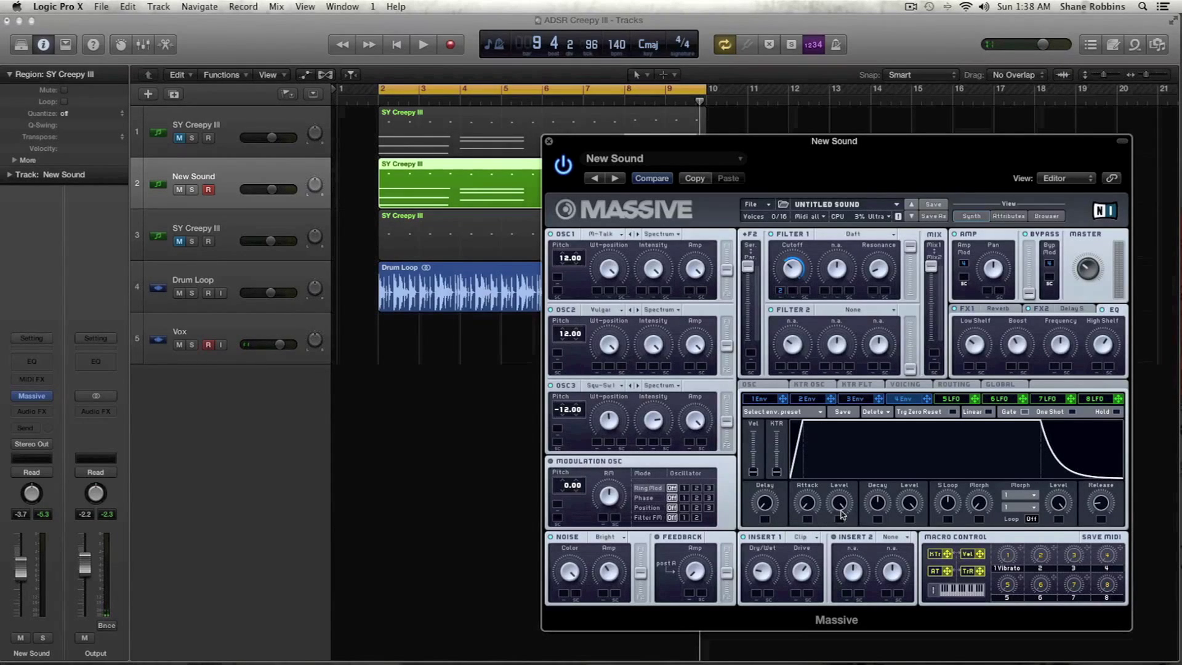
drag(876, 503, 910, 517)
drag(1100, 506, 1100, 500)
key(space)
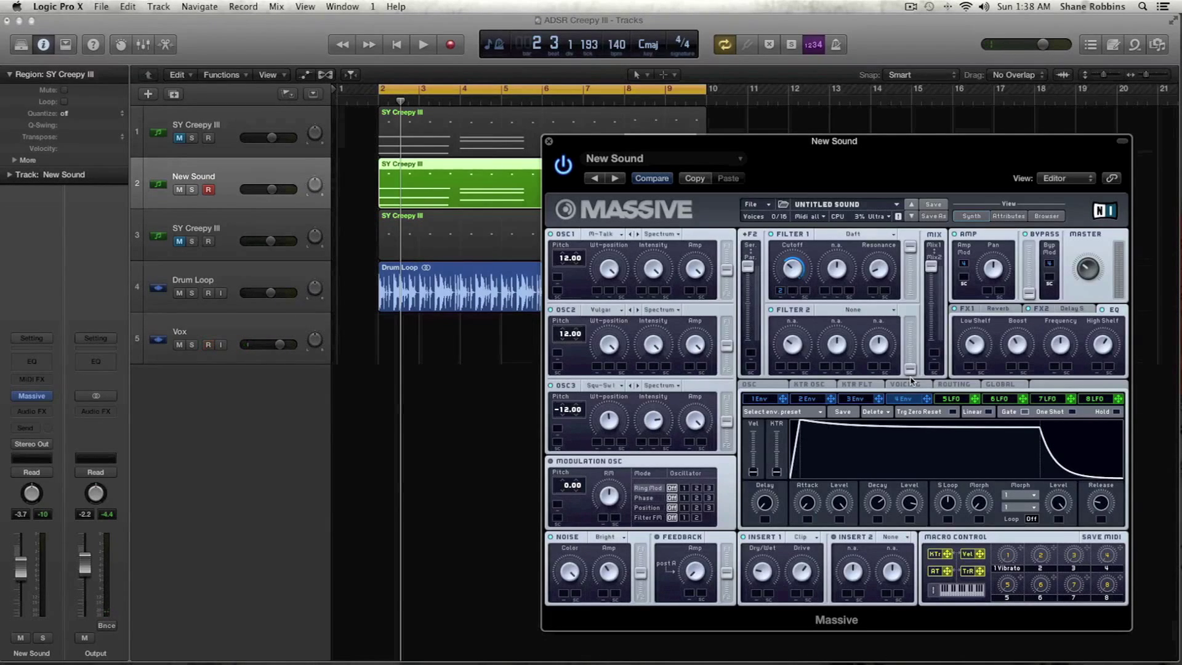
key(space)
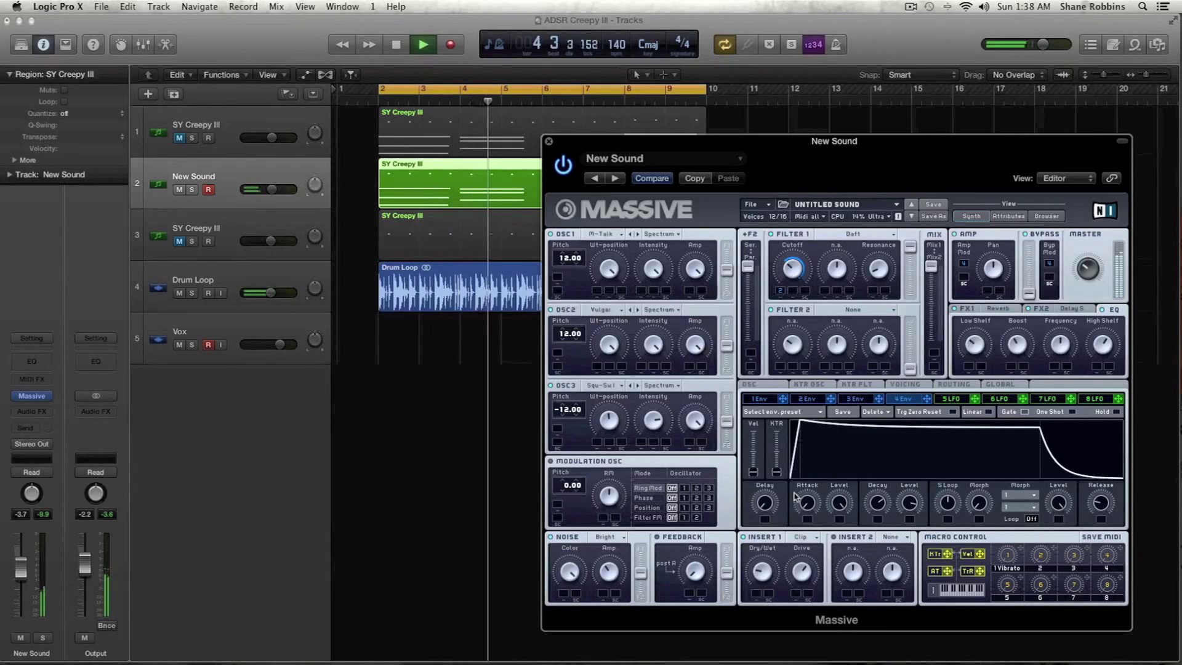
key(space)
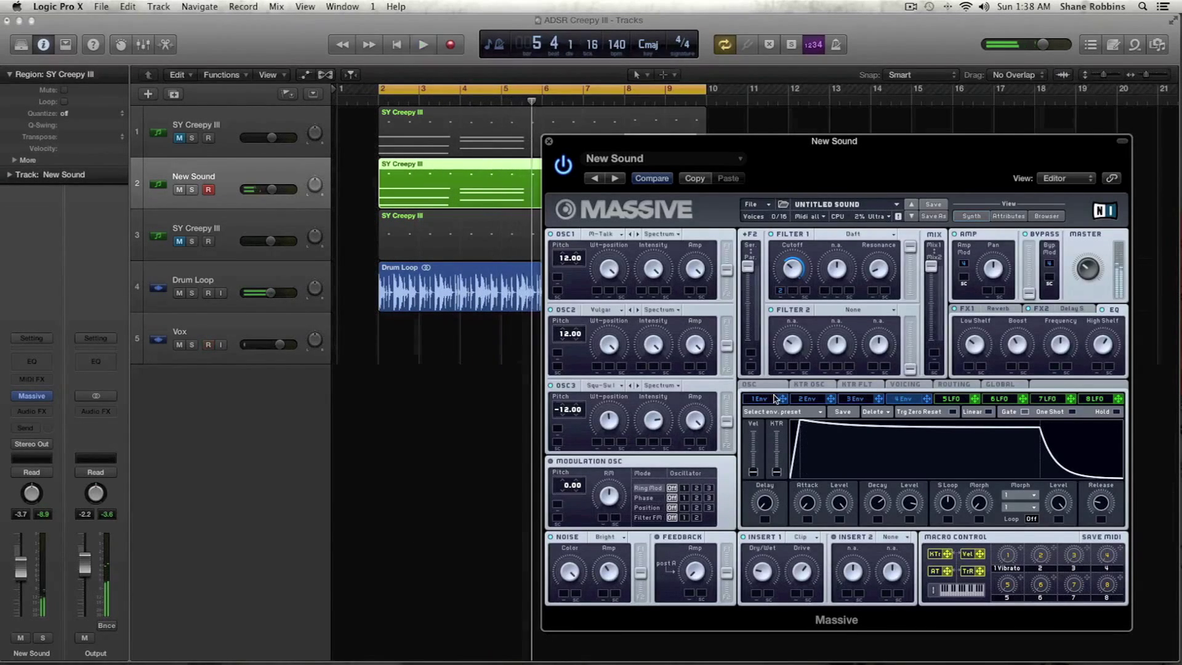
Assign Envelope 1 to modulate Insert 1's dry/wet amount and audition the clipping as it fades in.
click(769, 399)
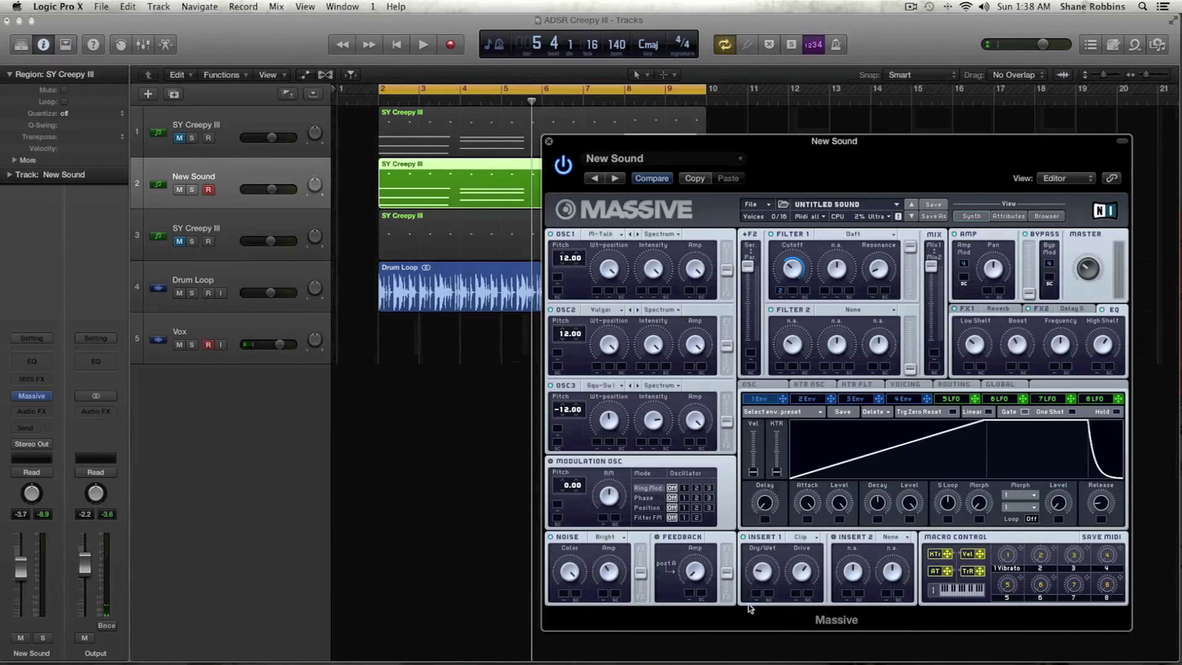
drag(756, 598, 759, 591)
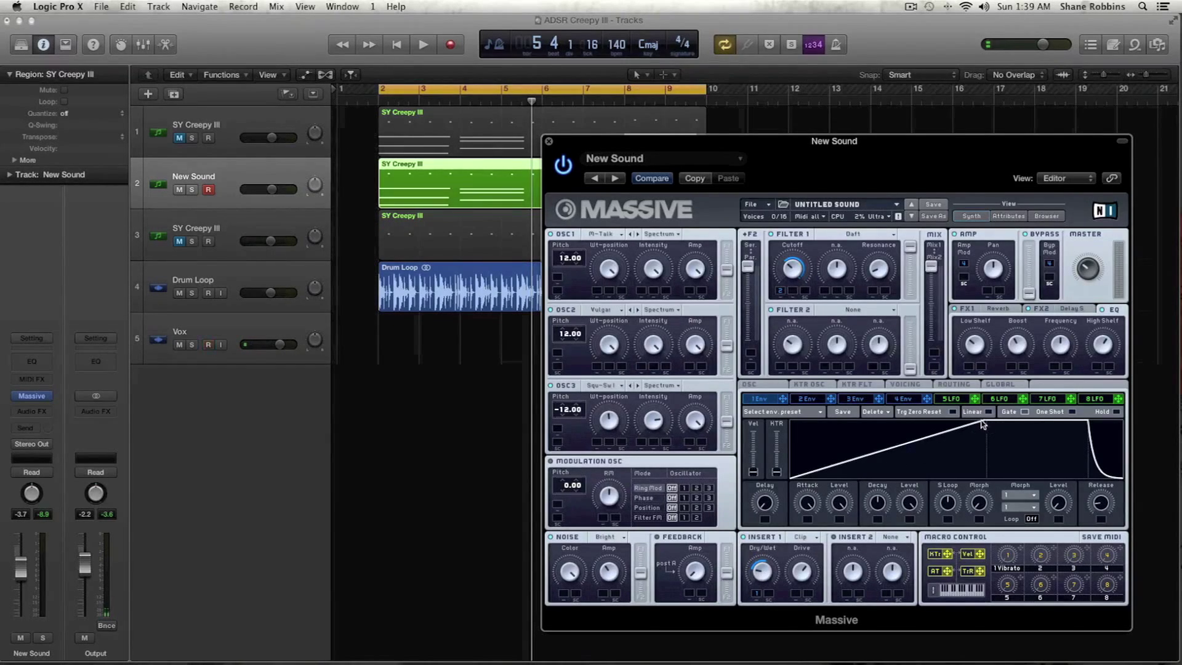
key(space)
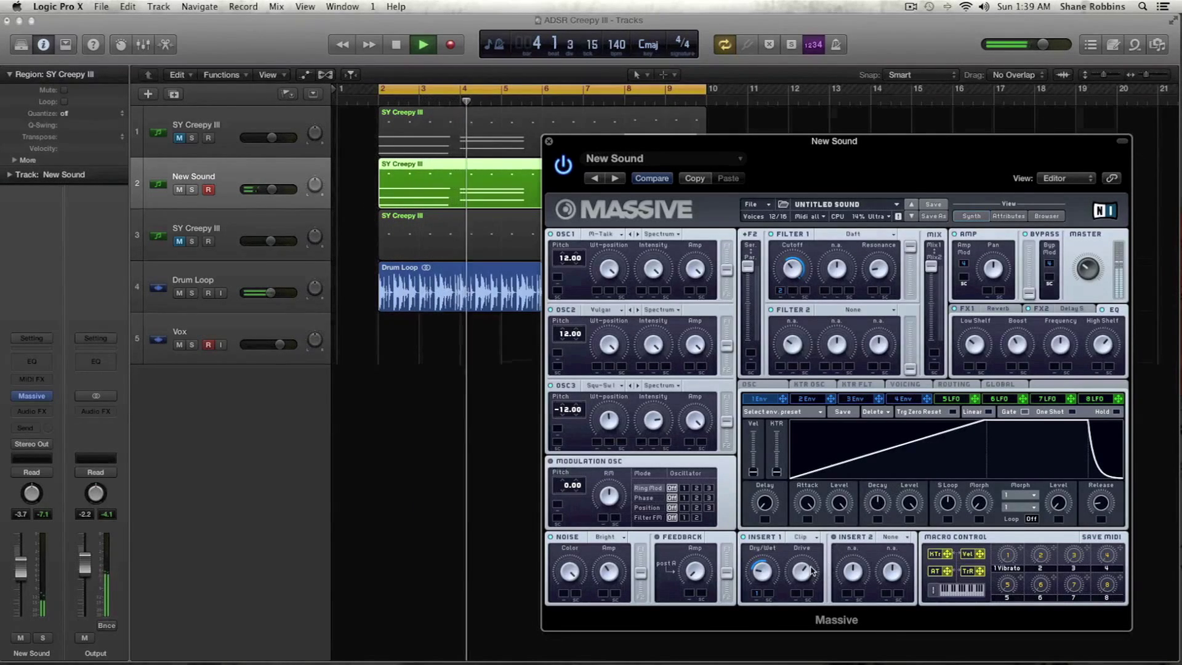
key(space)
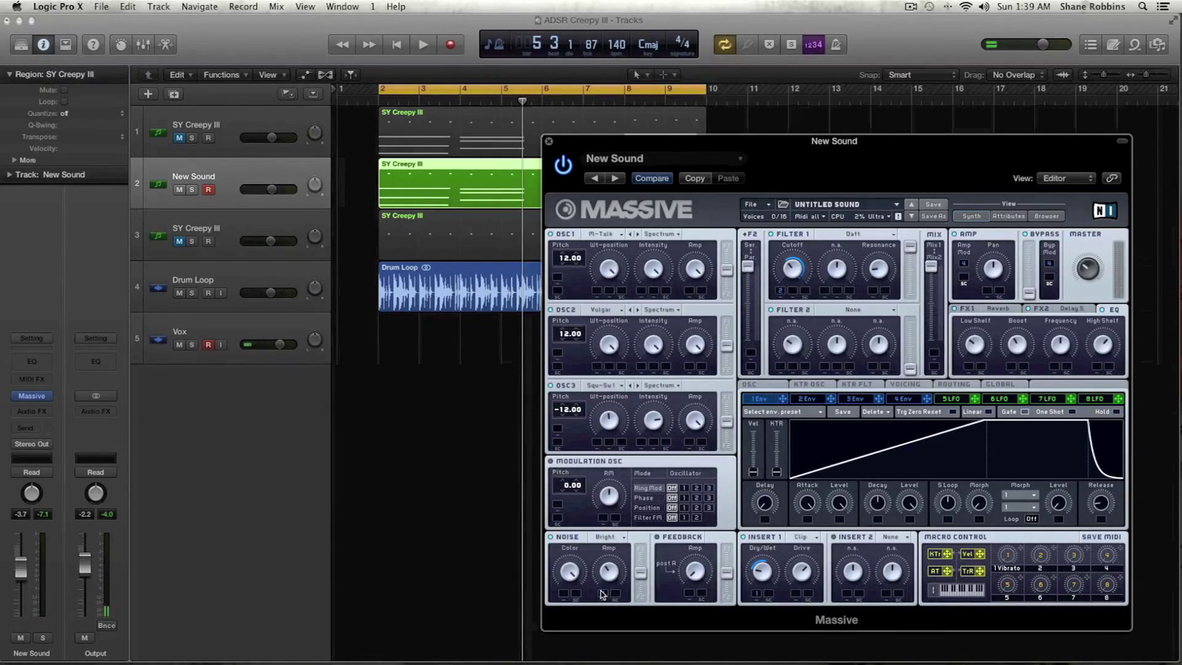
Assign Envelope 1 to modulate the noise amp with a wide upward range, and audition the loop.
drag(603, 586, 603, 592)
drag(603, 595, 614, 577)
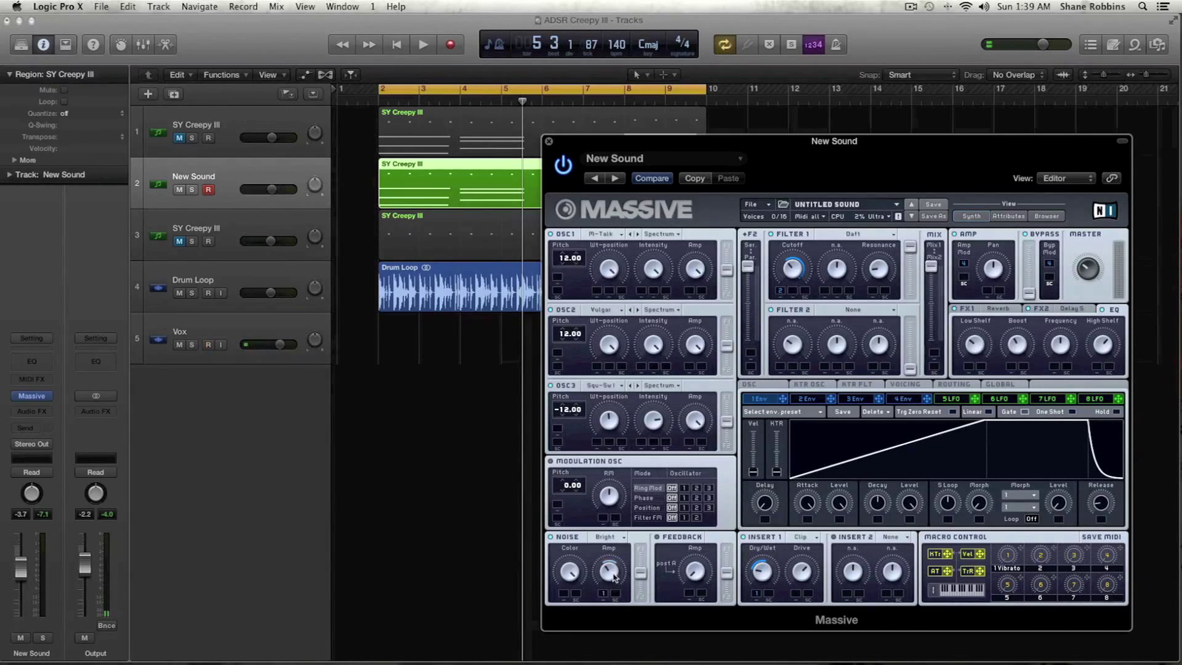
key(space)
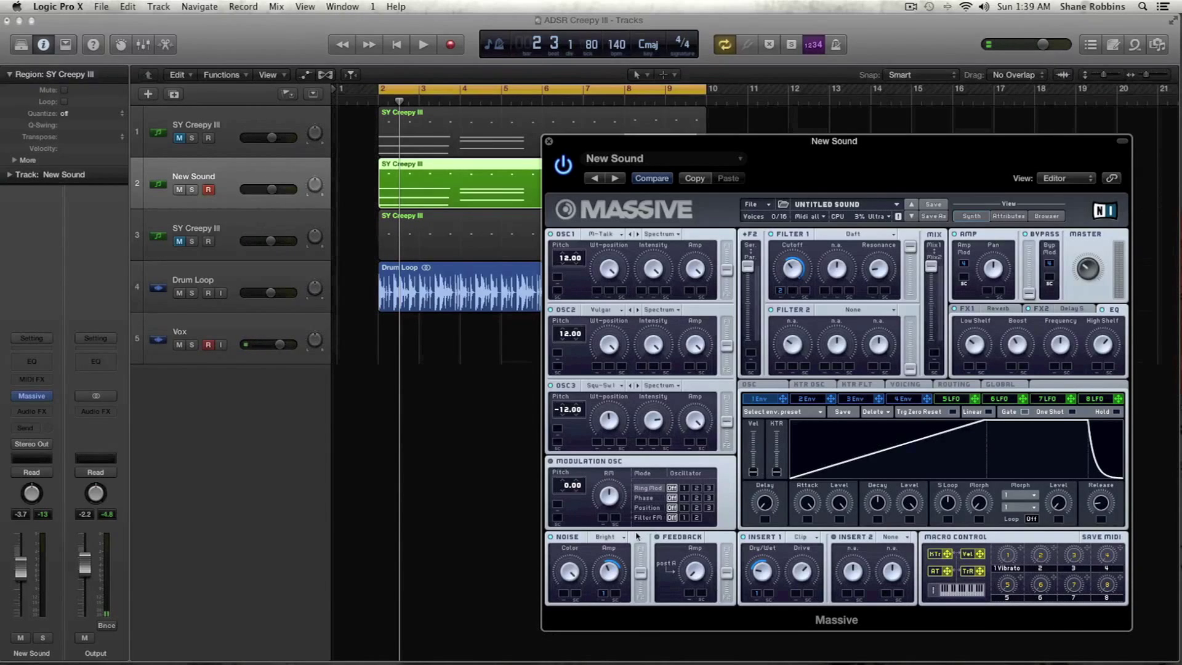
key(space)
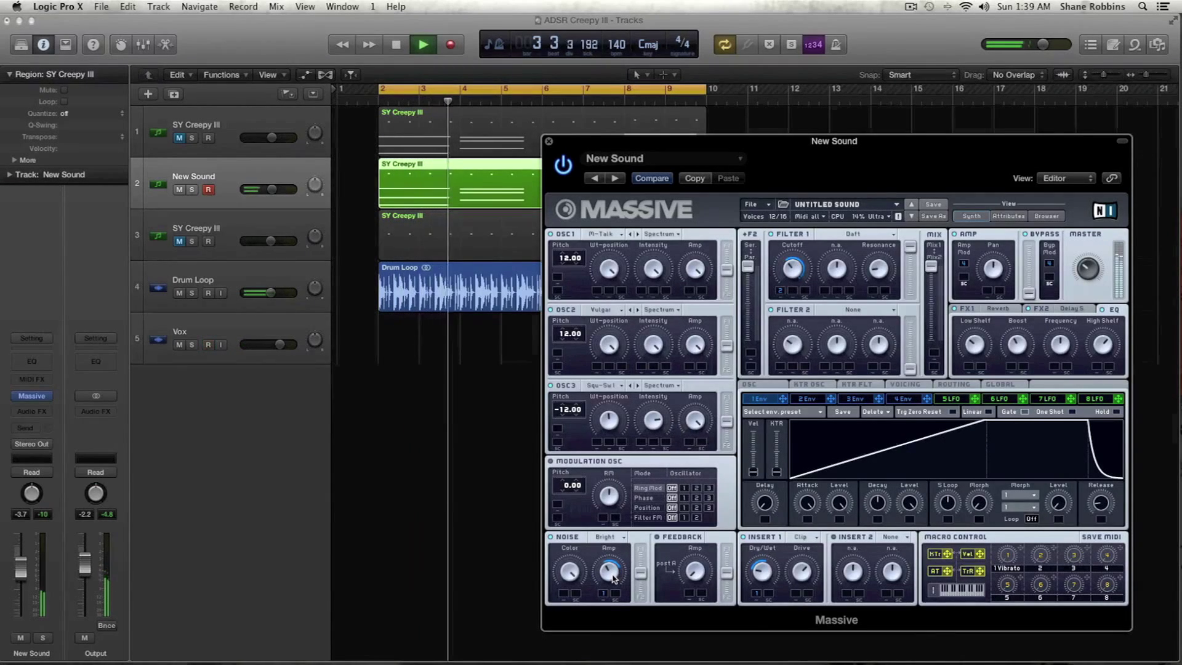
click(953, 400)
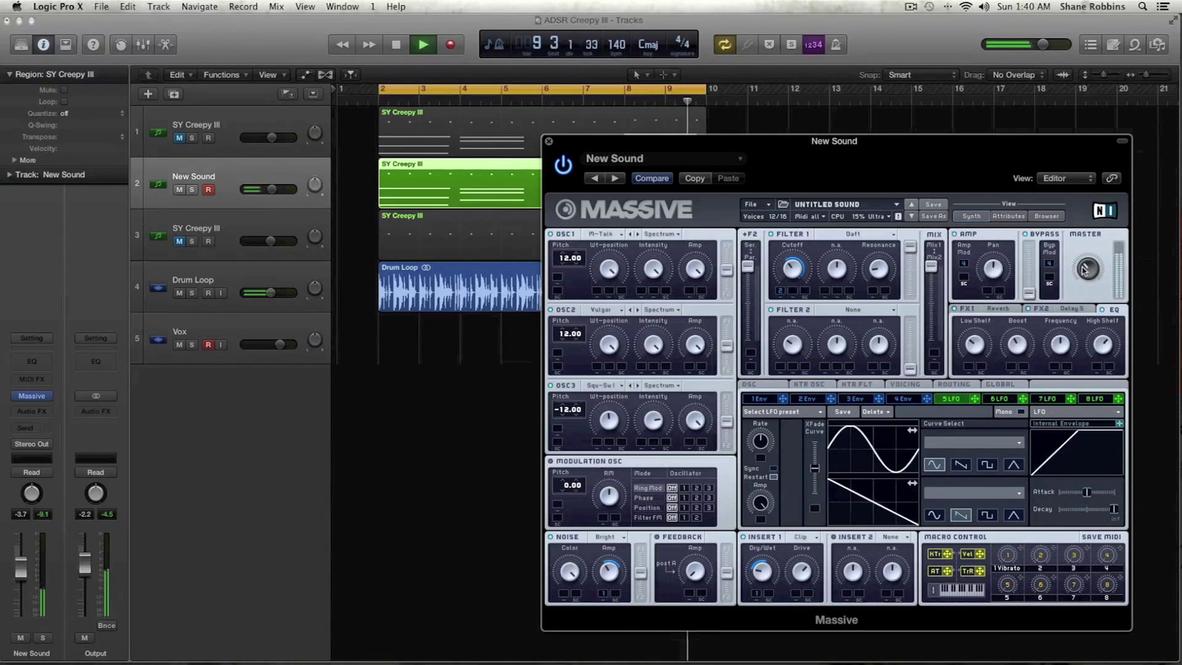
key(space)
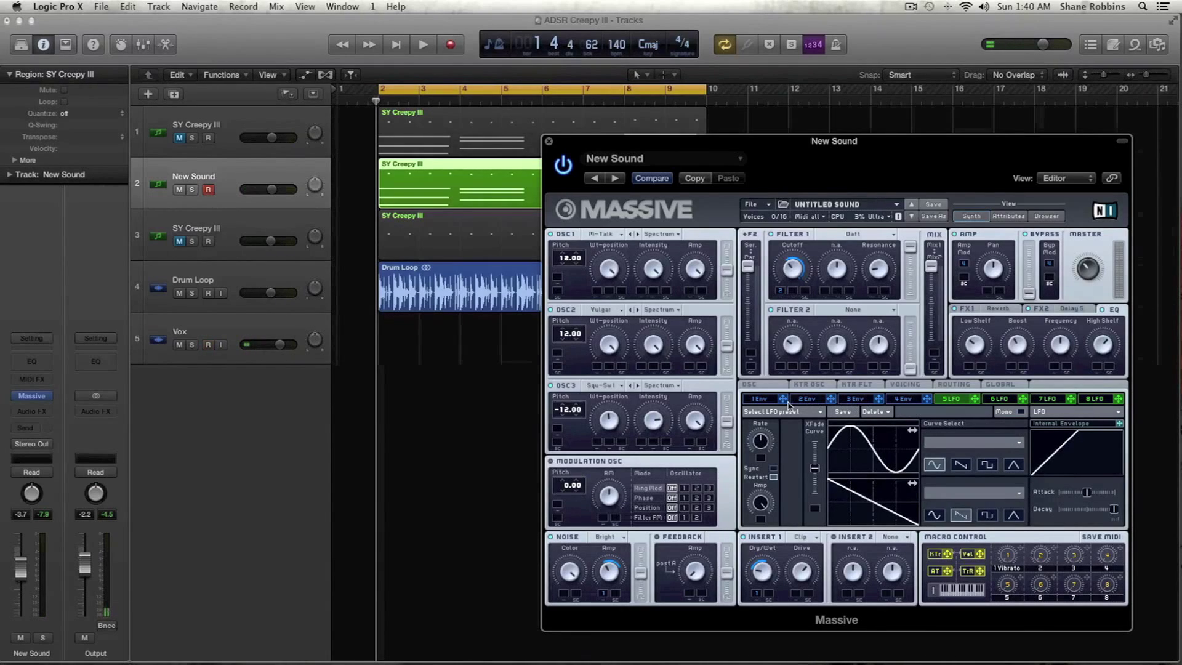
Set LFO 5's first curve to Chineese Root and shift its phase so the peak falls near the cycle's end.
click(766, 385)
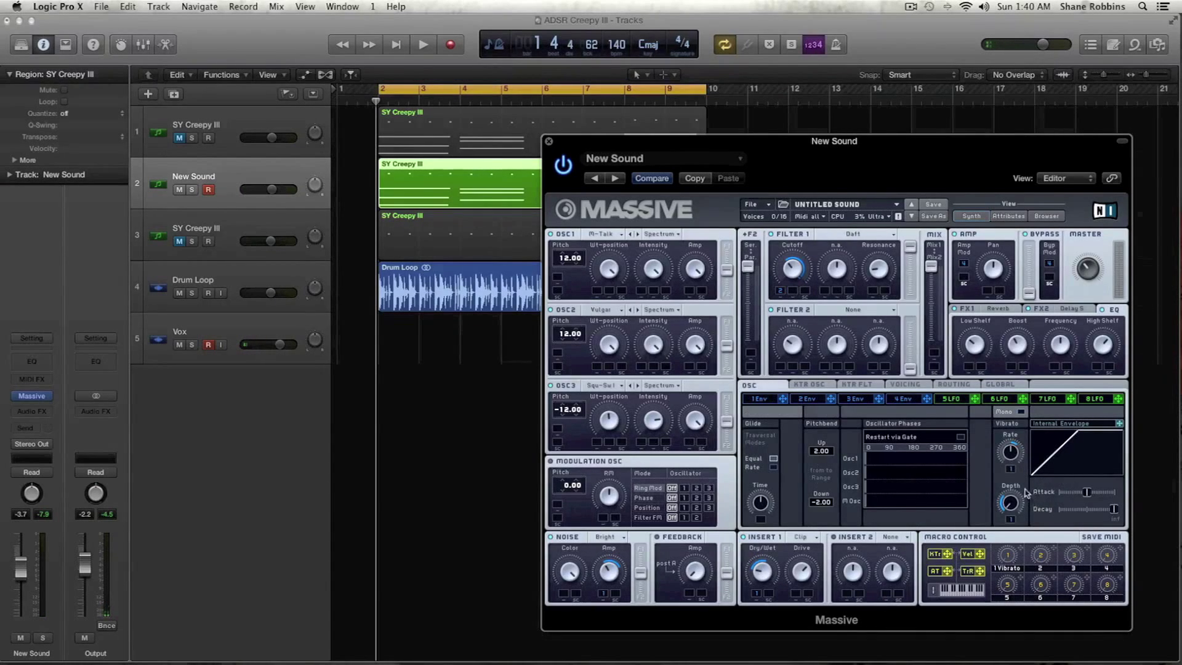
click(963, 399)
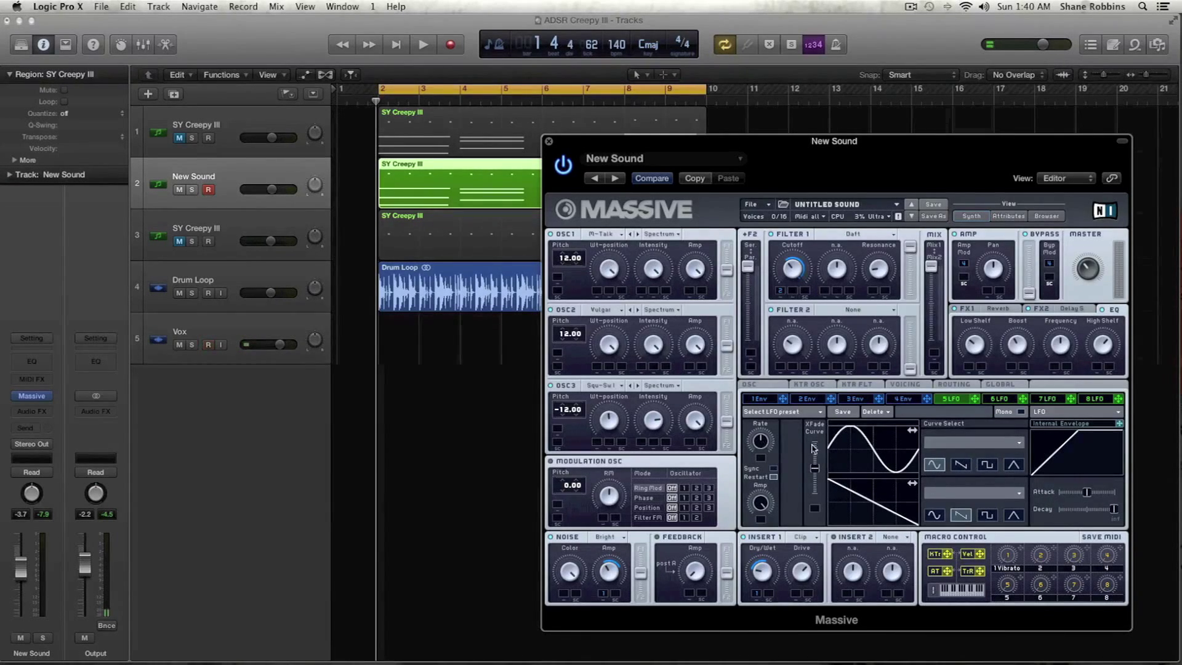
click(961, 463)
click(987, 464)
click(1013, 464)
click(970, 444)
click(964, 424)
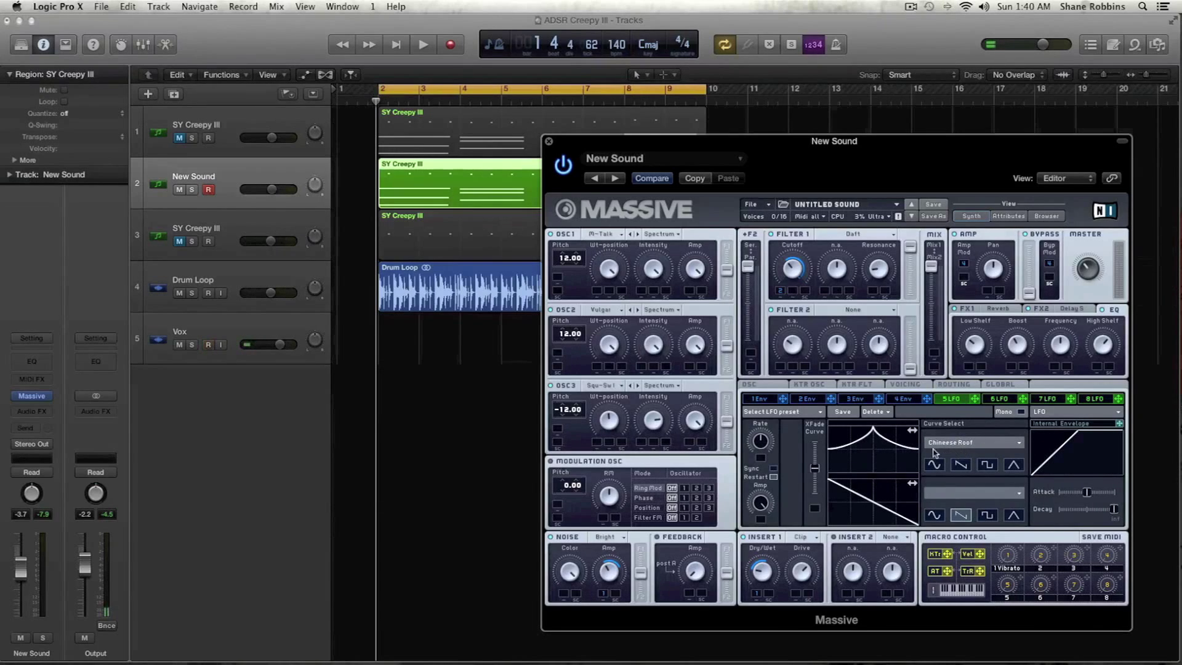
drag(917, 454, 909, 443)
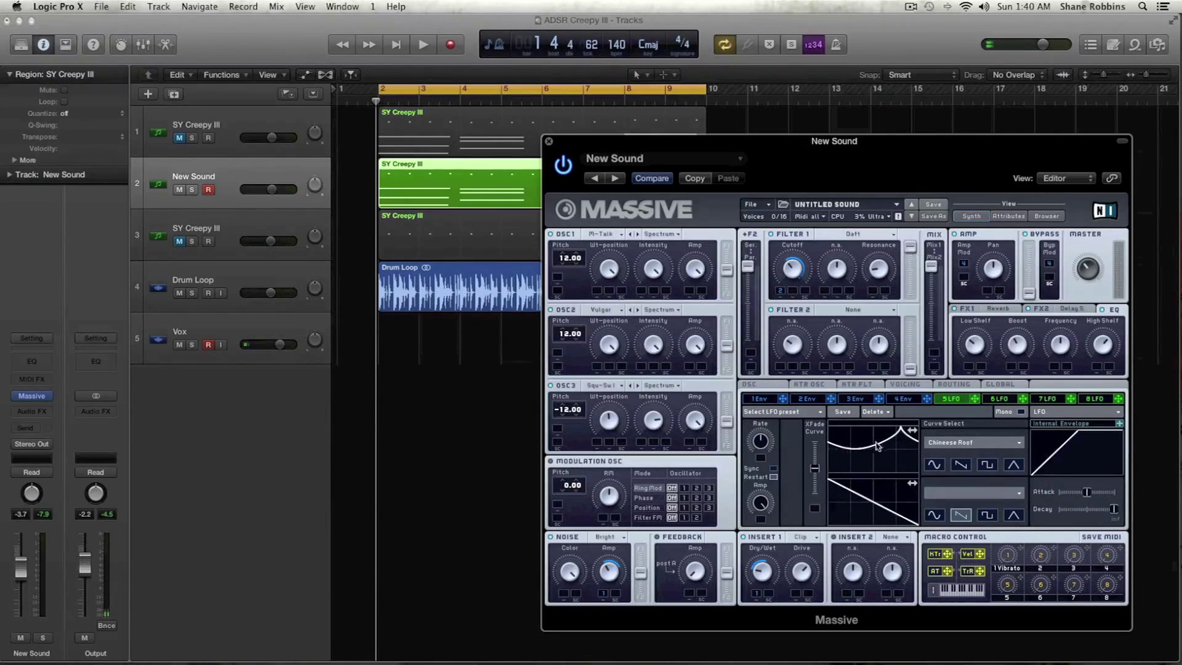
Sync LFO 5 at a ratio of 1/16, assign Envelope 1 to its amp and audition the loop.
click(763, 399)
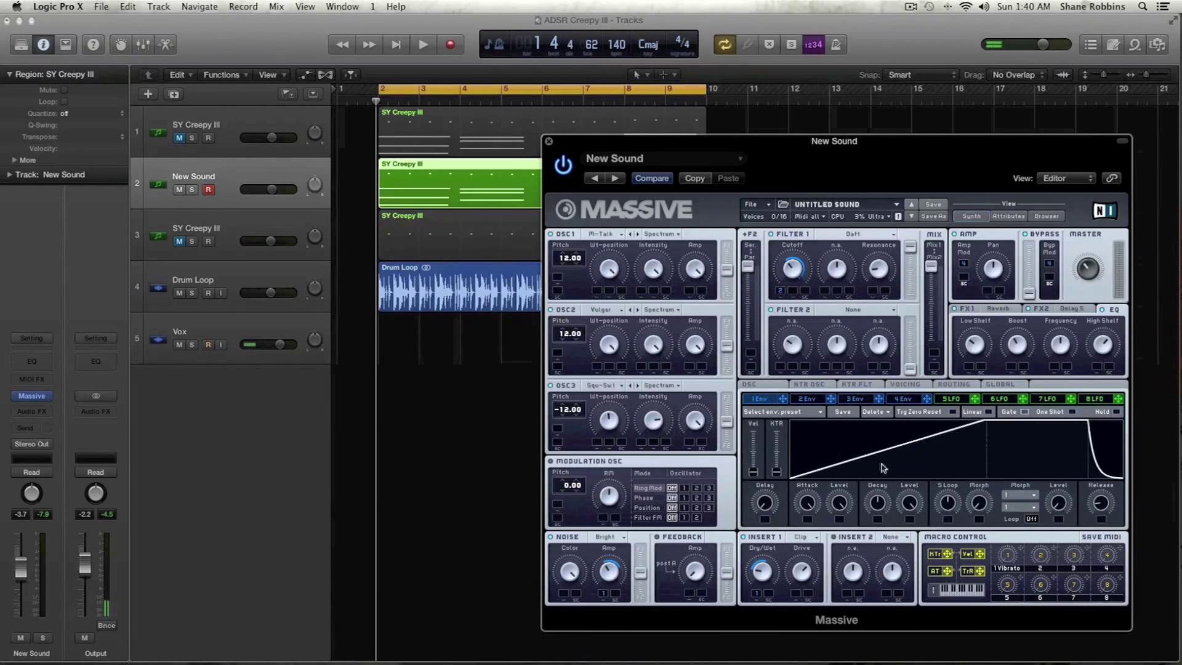
click(951, 399)
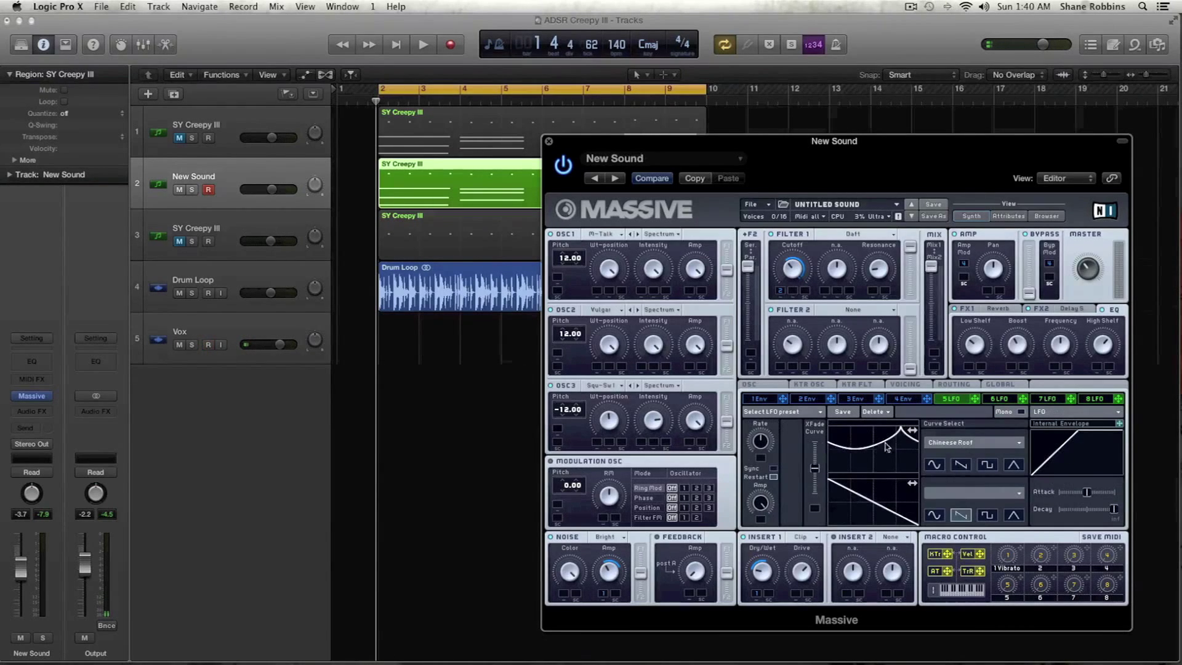
click(774, 469)
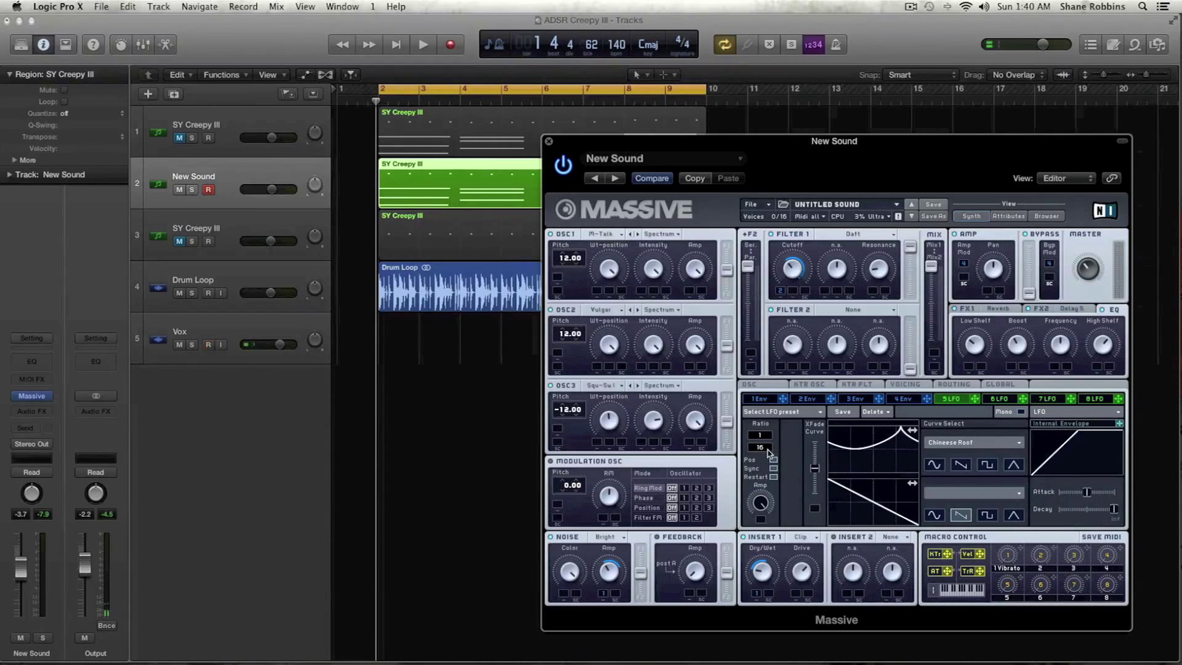
drag(767, 455, 768, 450)
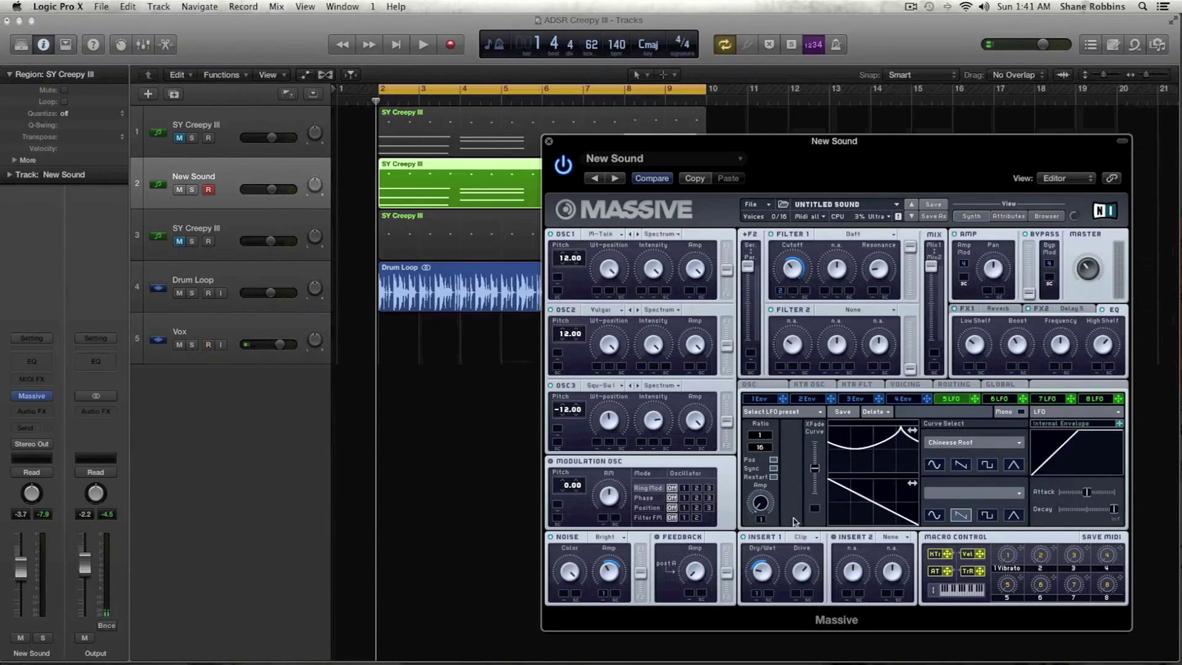
key(space)
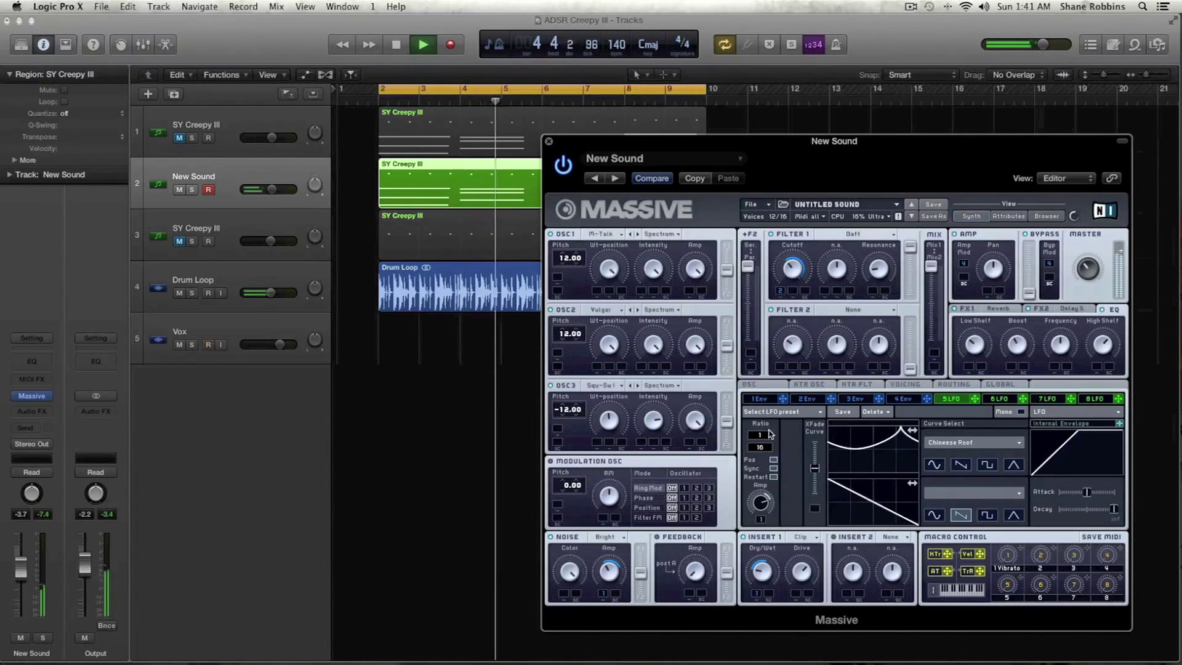
key(space)
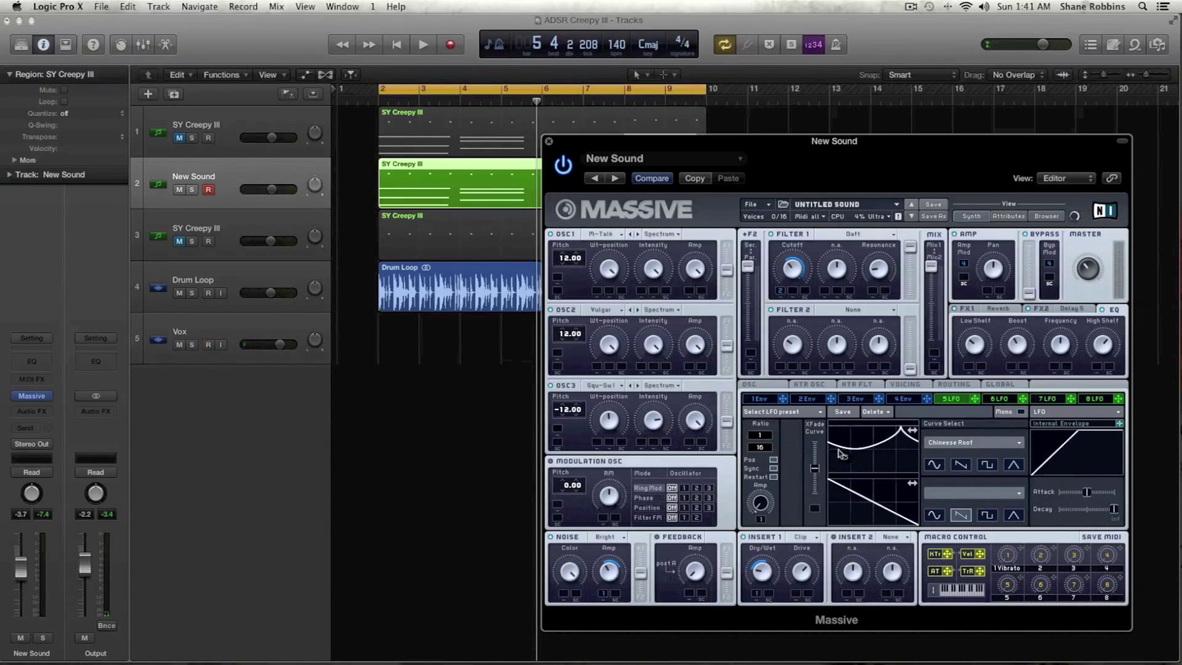
Assign LFO 5 to modulate Filter 1's cutoff and widen Envelope 1's range on the LFO amp while auditioning.
drag(797, 298, 797, 290)
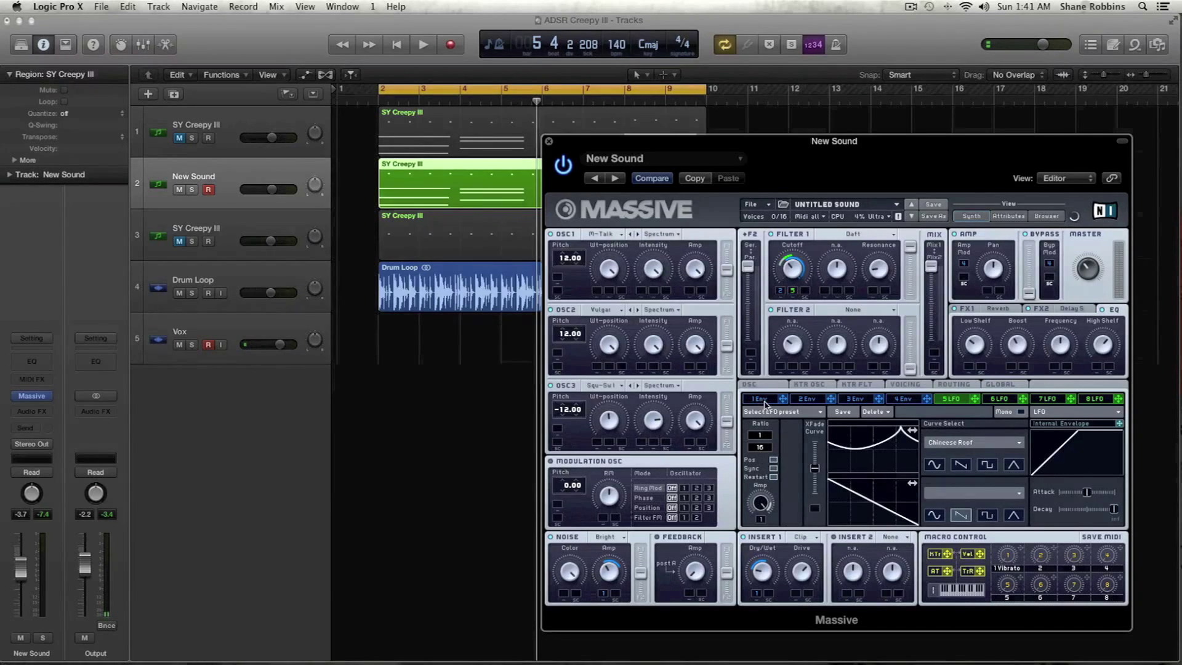
key(space)
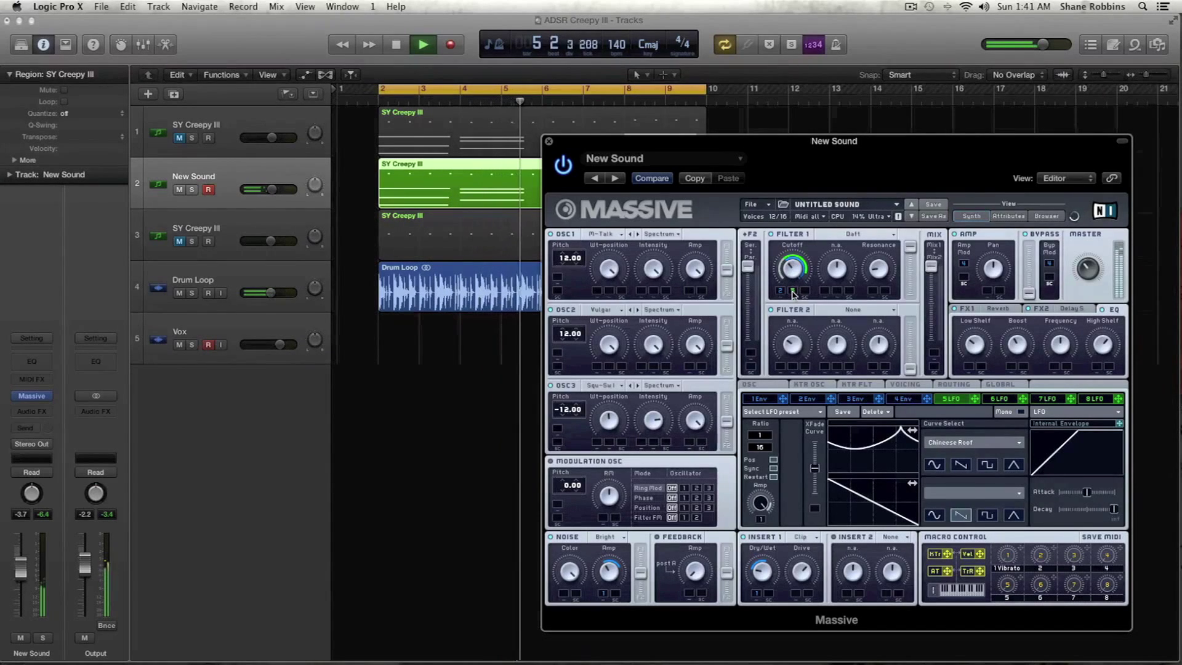
key(space)
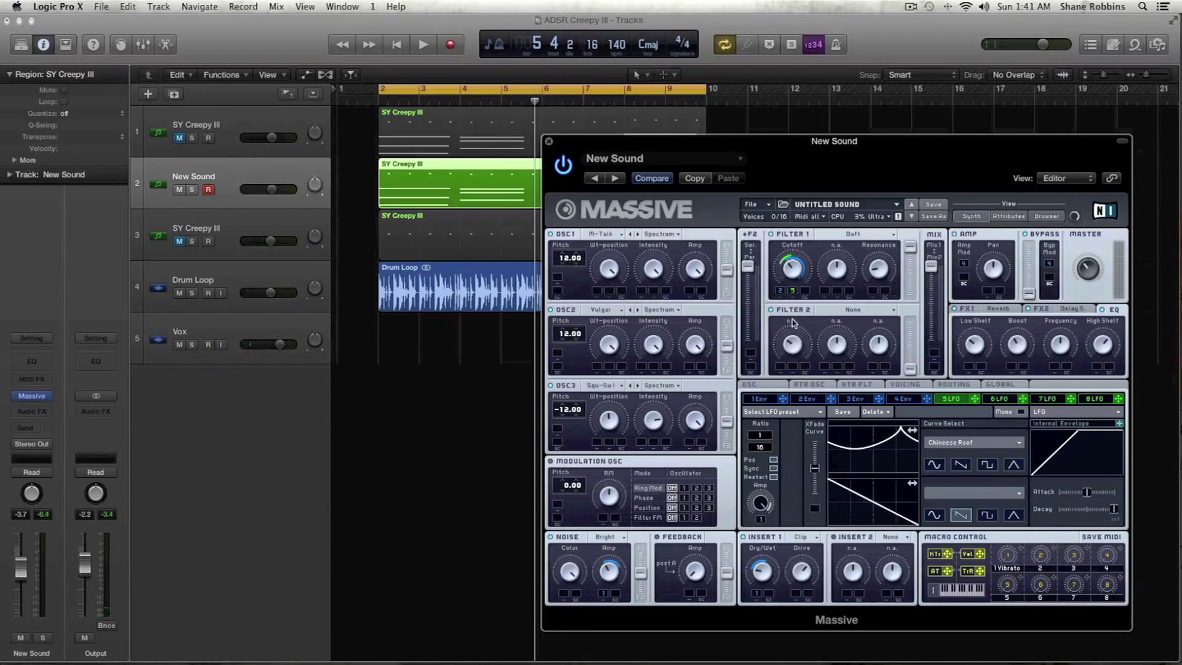
key(space)
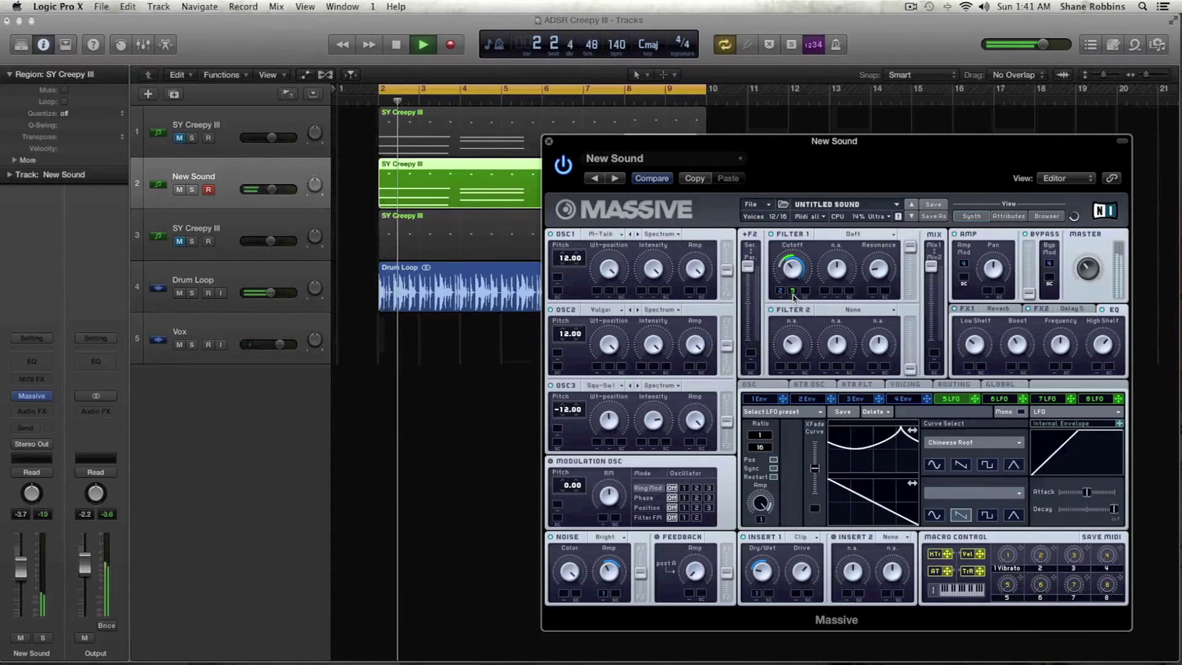
key(space)
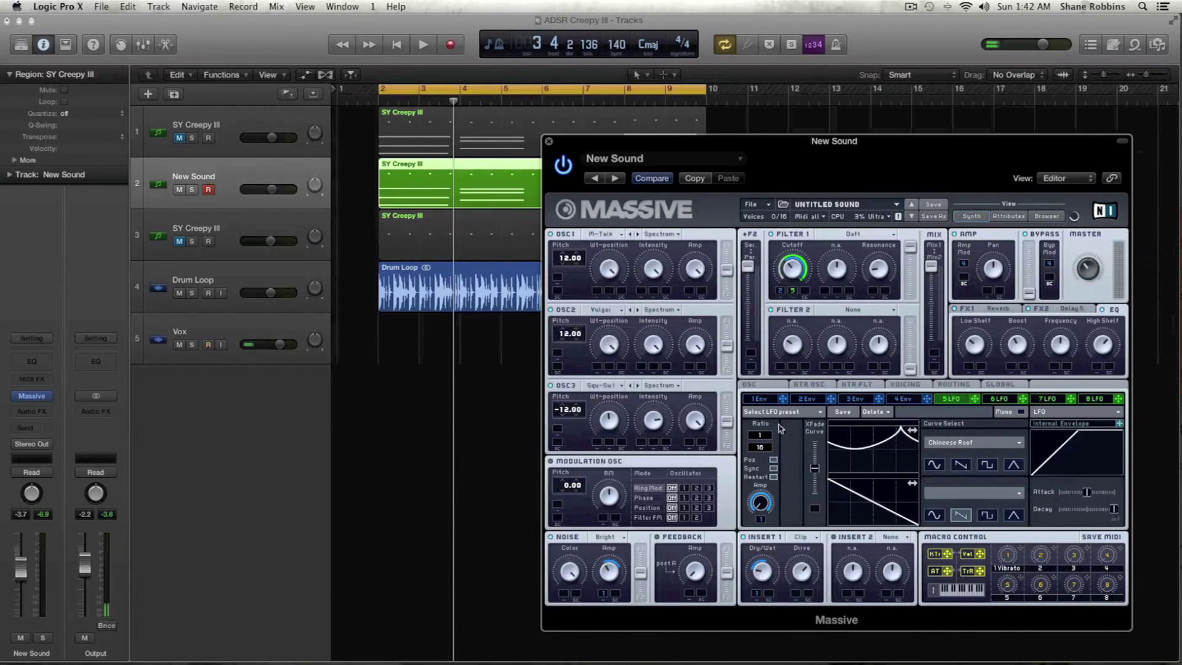
Examine the settings of Envelope 1, Envelope 2 and LFO 5 while the loop plays.
click(763, 399)
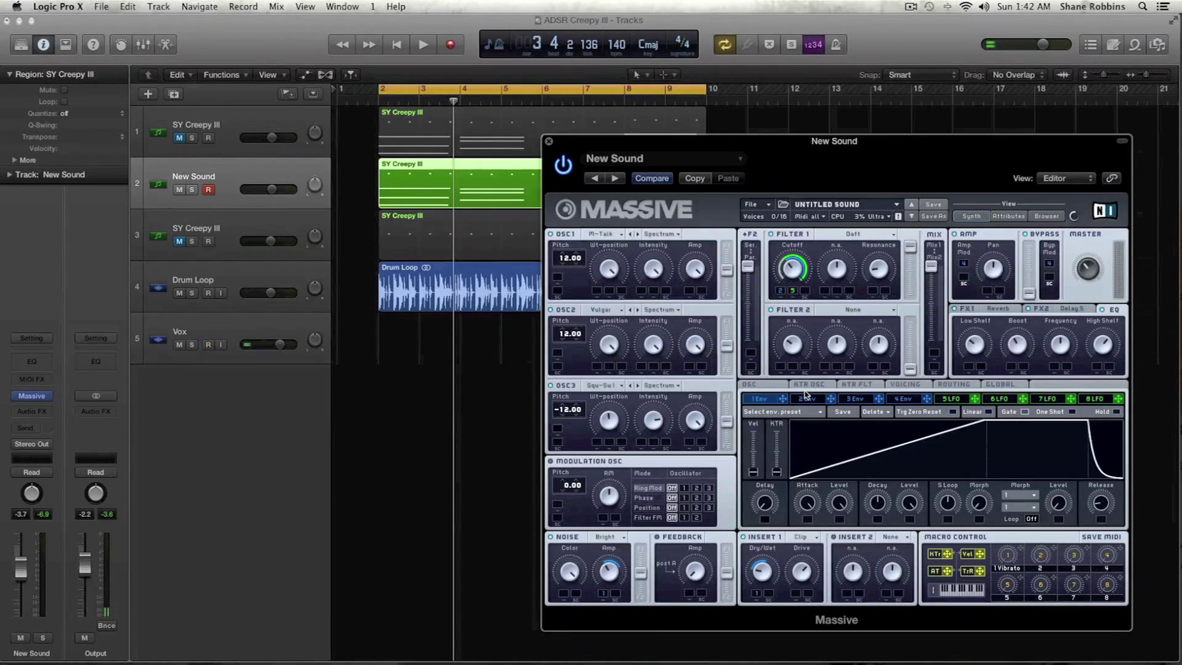
key(space)
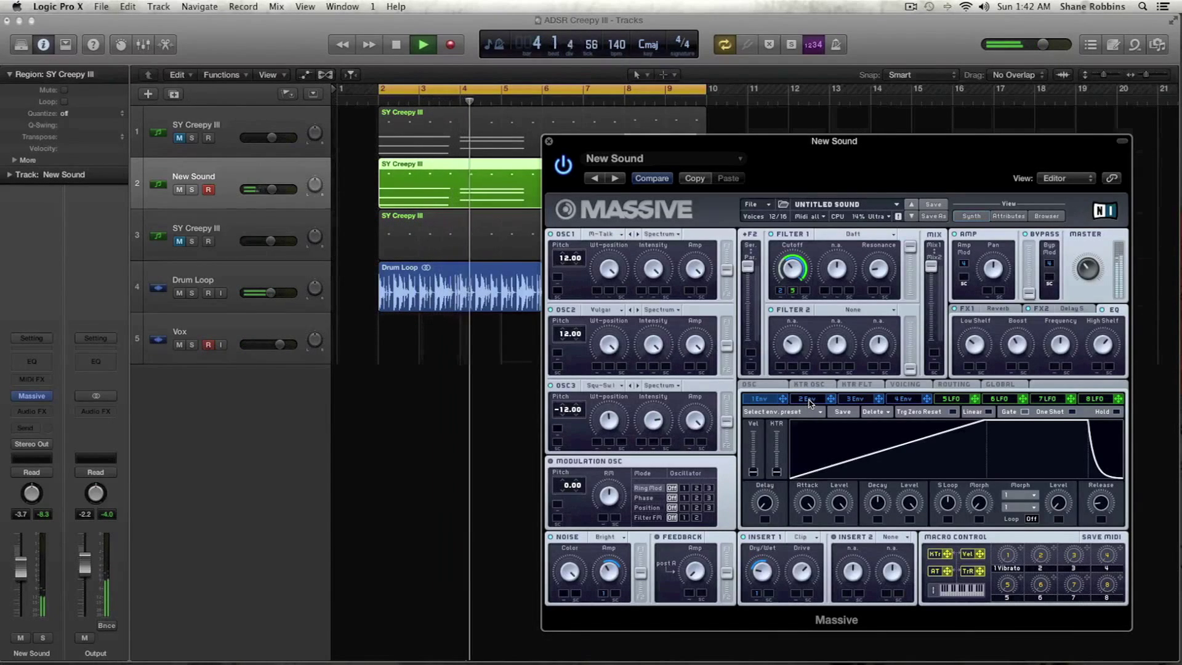
click(806, 400)
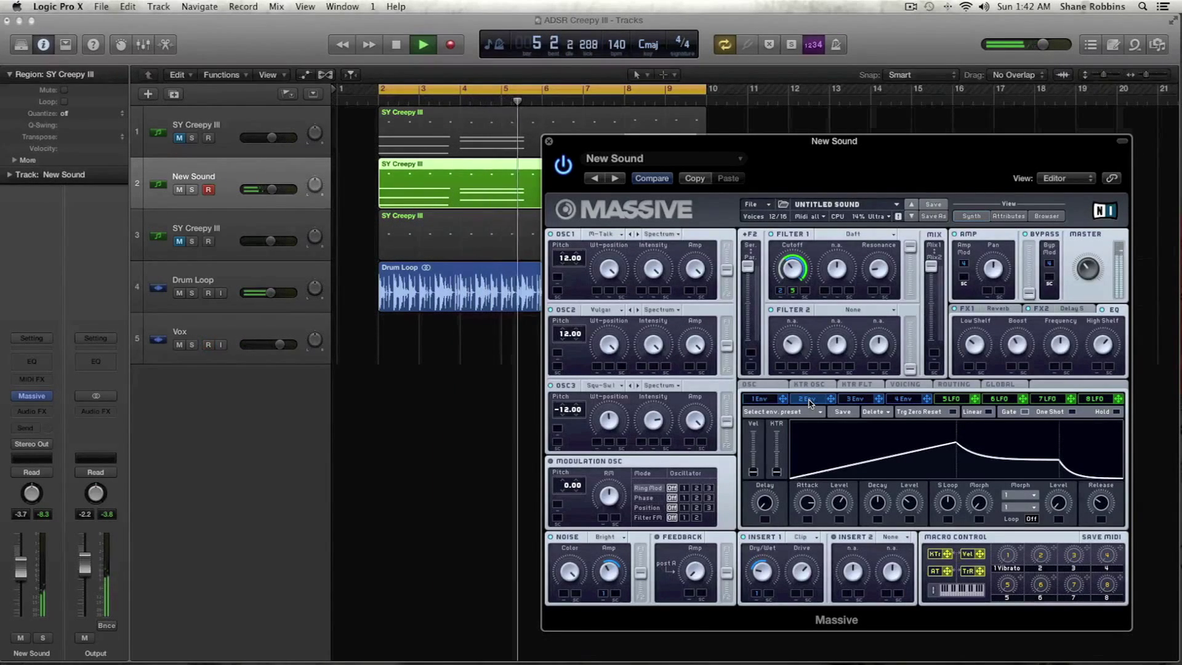
click(953, 400)
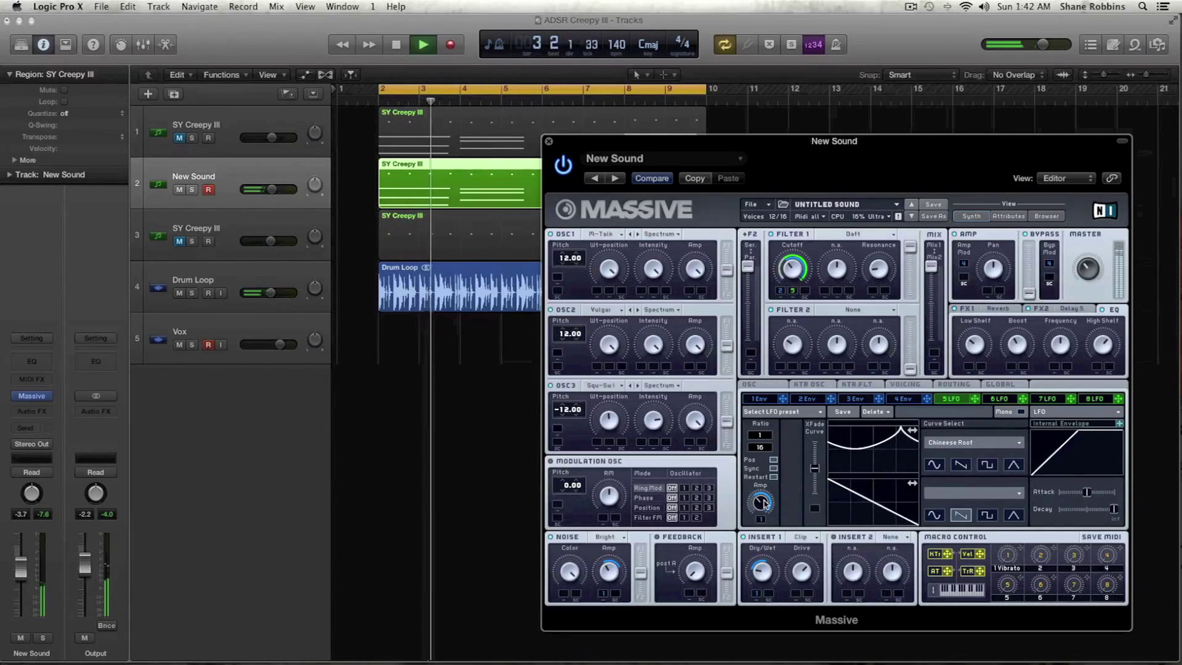
key(space)
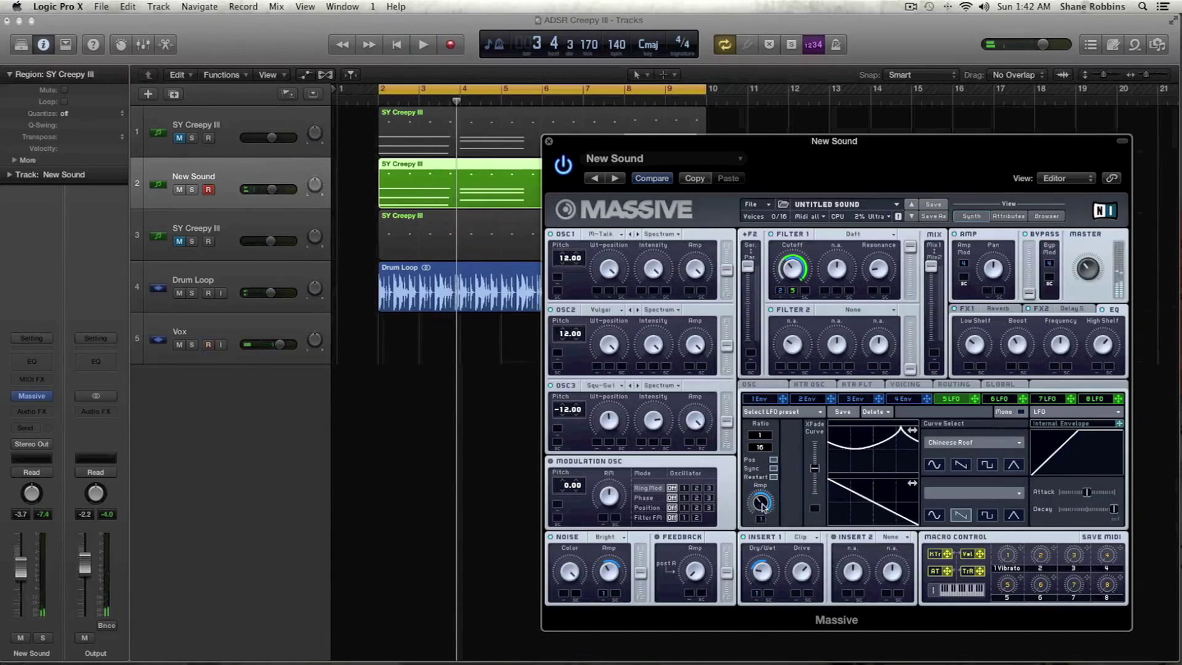
Solo the New Sound region and try Envelope 2 as the modulator of LFO 5's amp while auditioning the loop.
key(ctrl+s)
key(space)
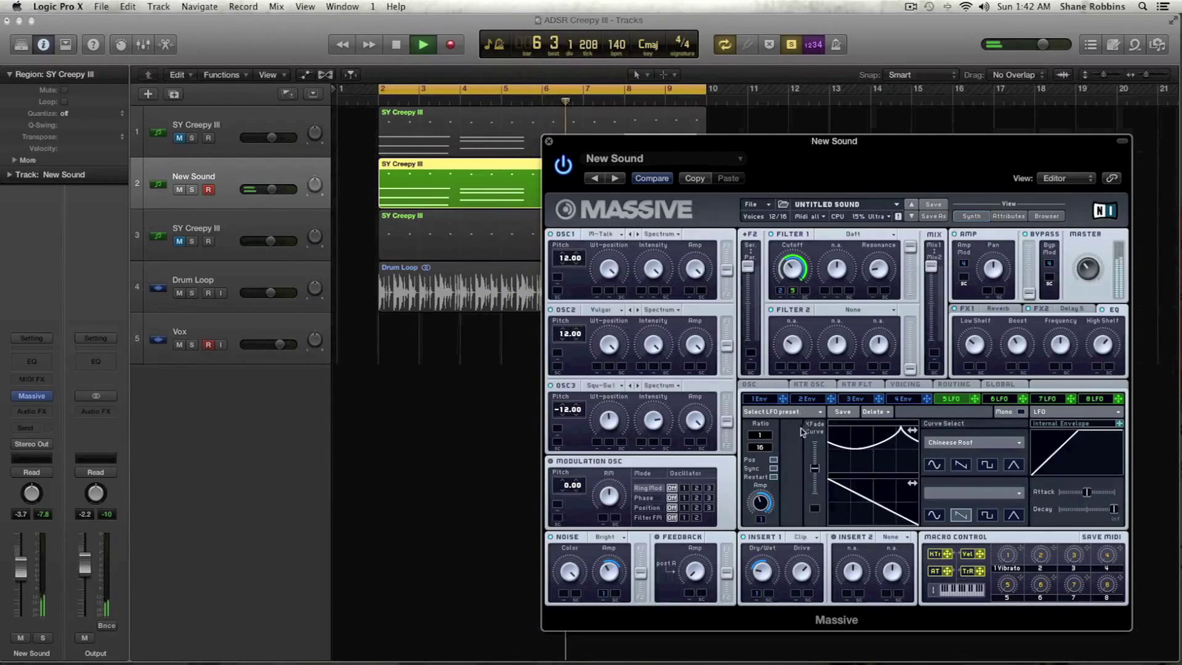
key(space)
click(808, 399)
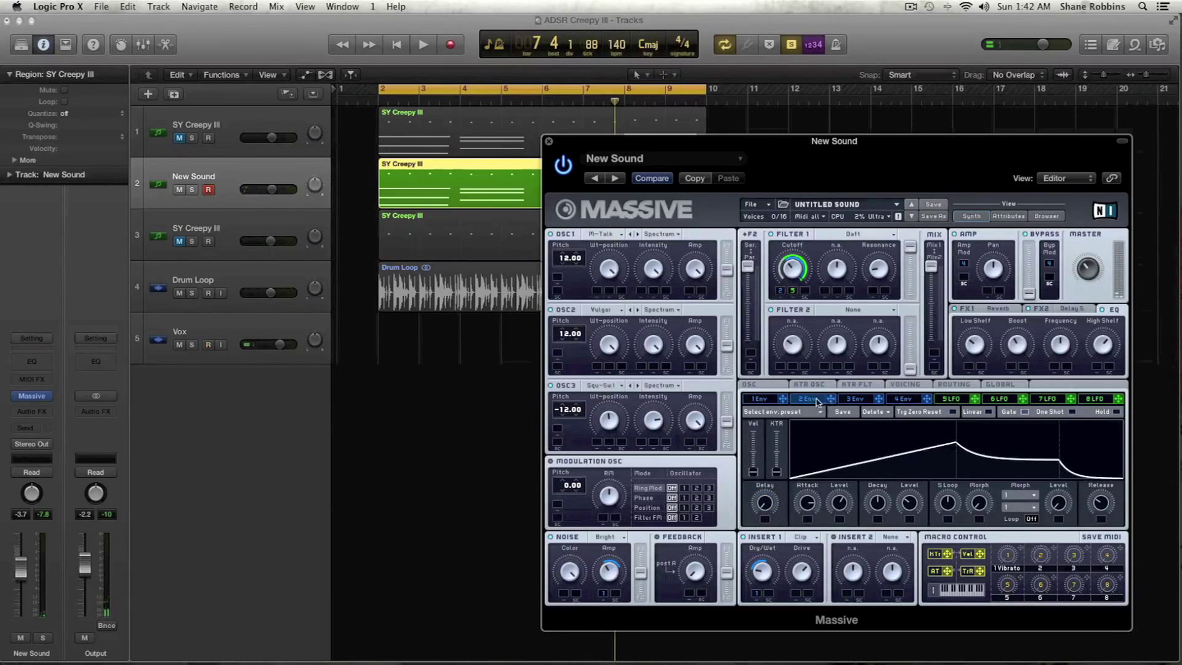
click(953, 398)
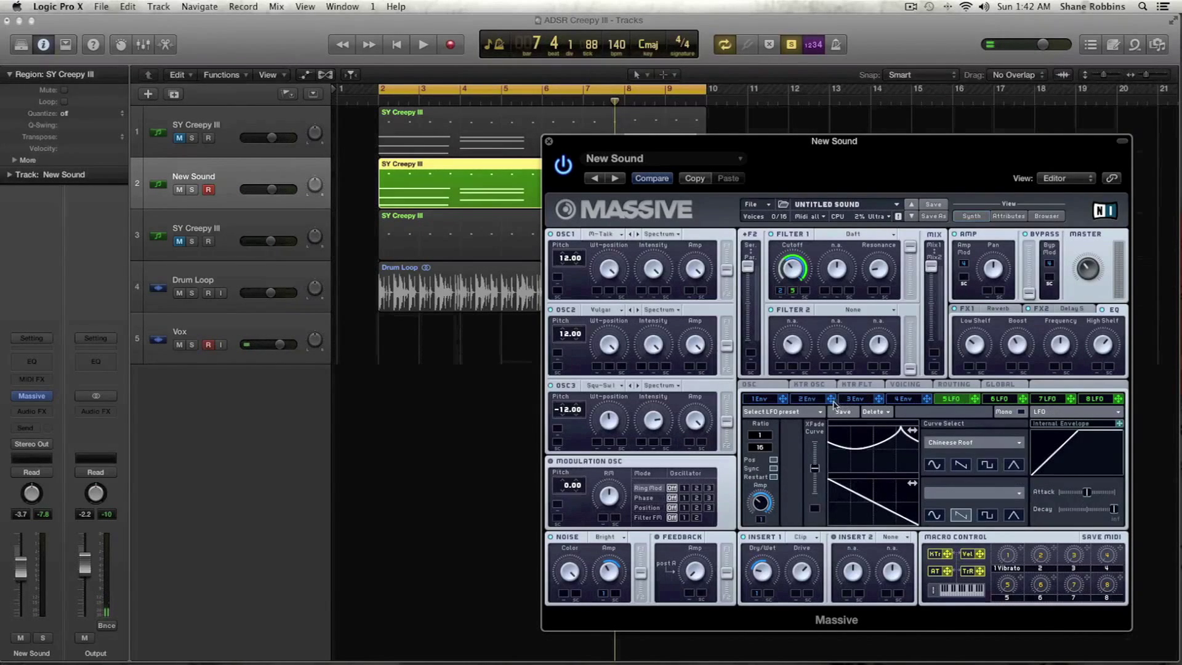
drag(831, 401, 762, 525)
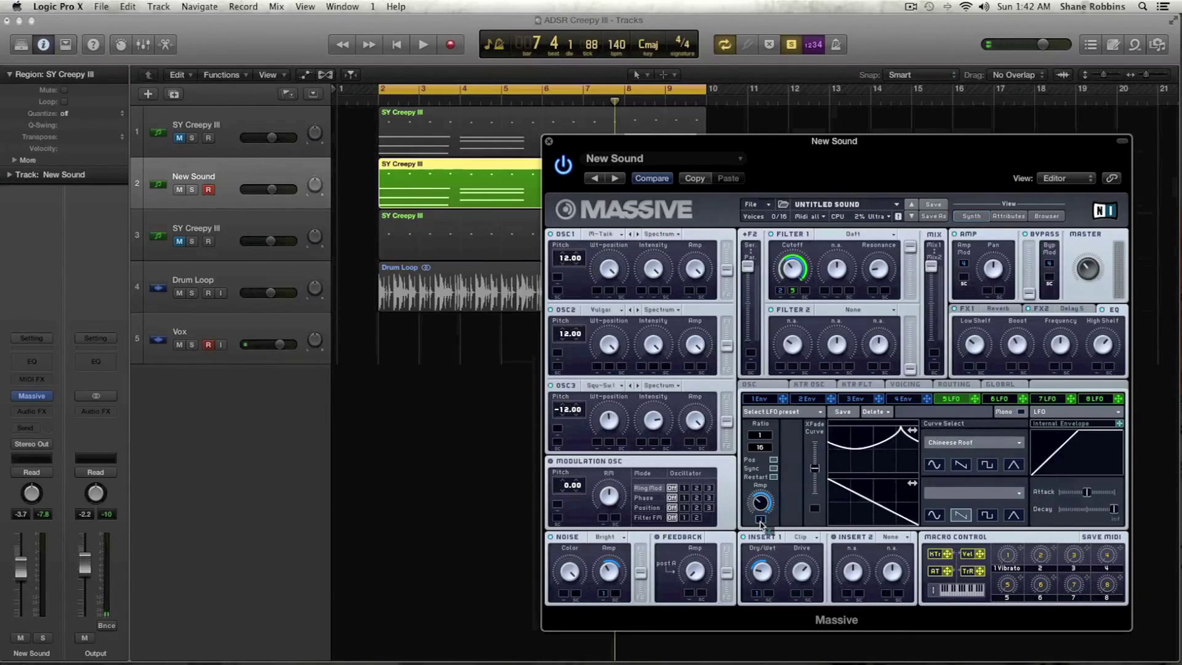
key(space)
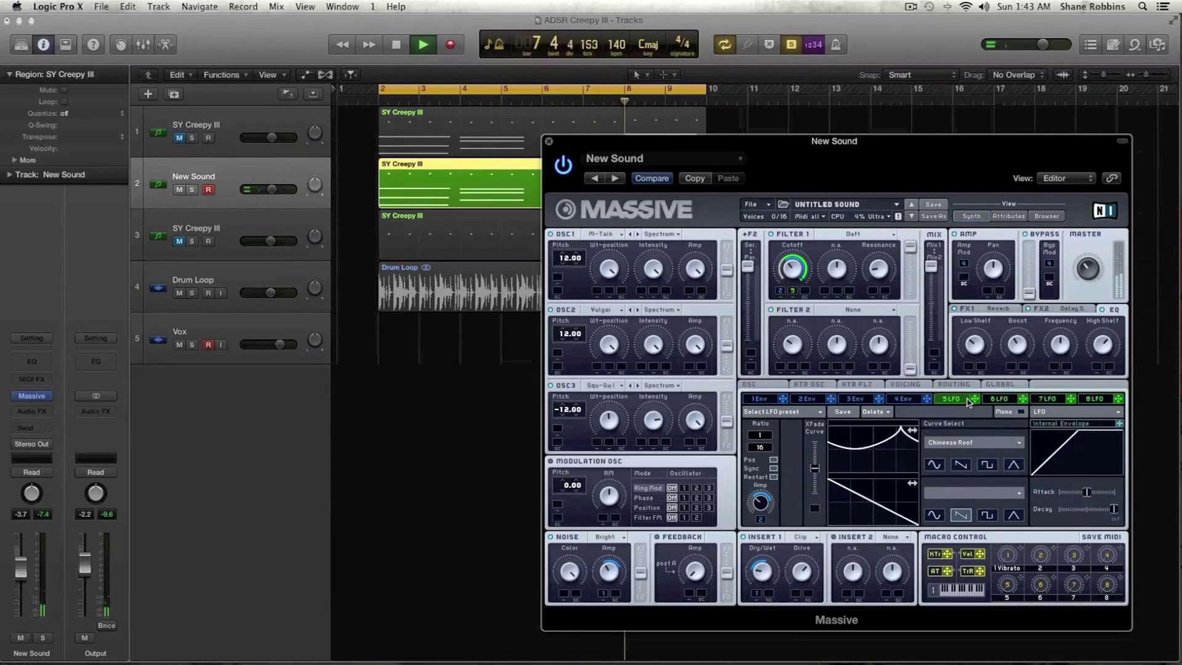
Assign LFO 5 to modulate the FX1 reverb size with a small upward range, and end the region's solo after auditioning.
click(994, 313)
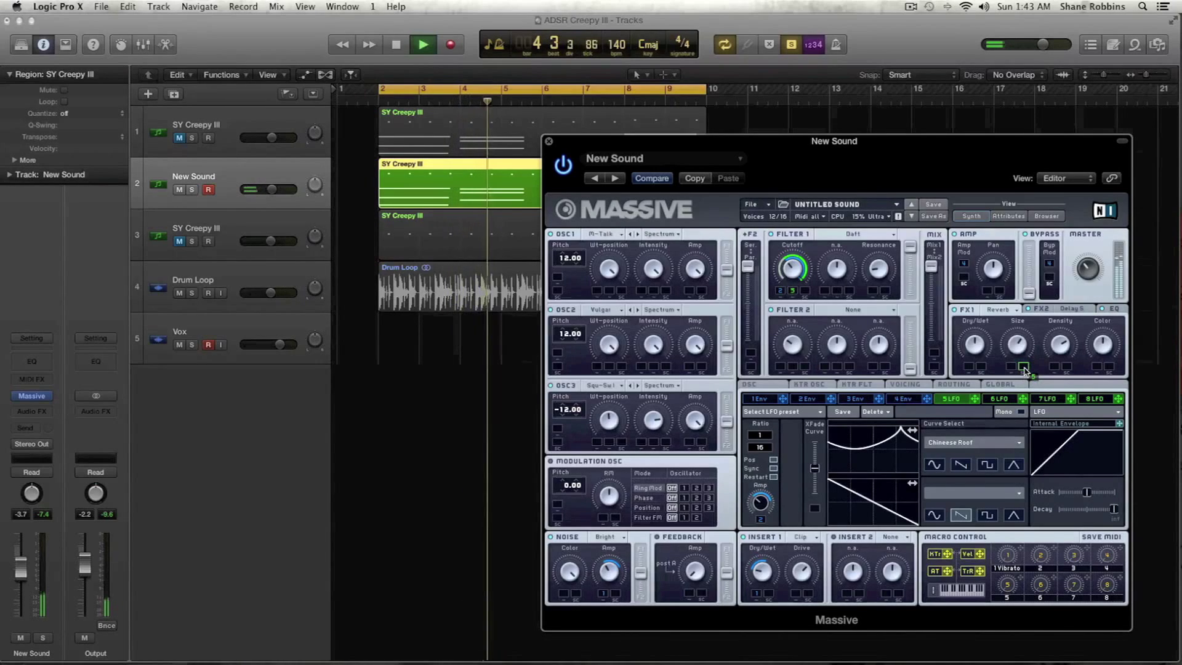
drag(1025, 370, 1025, 374)
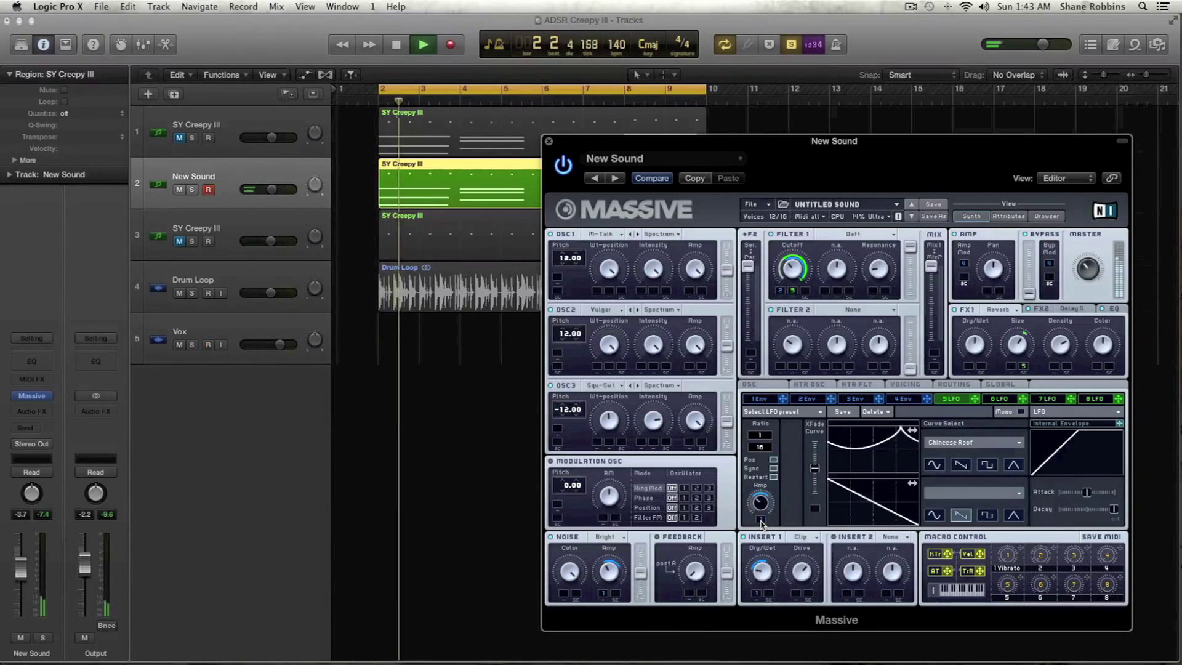
key(space)
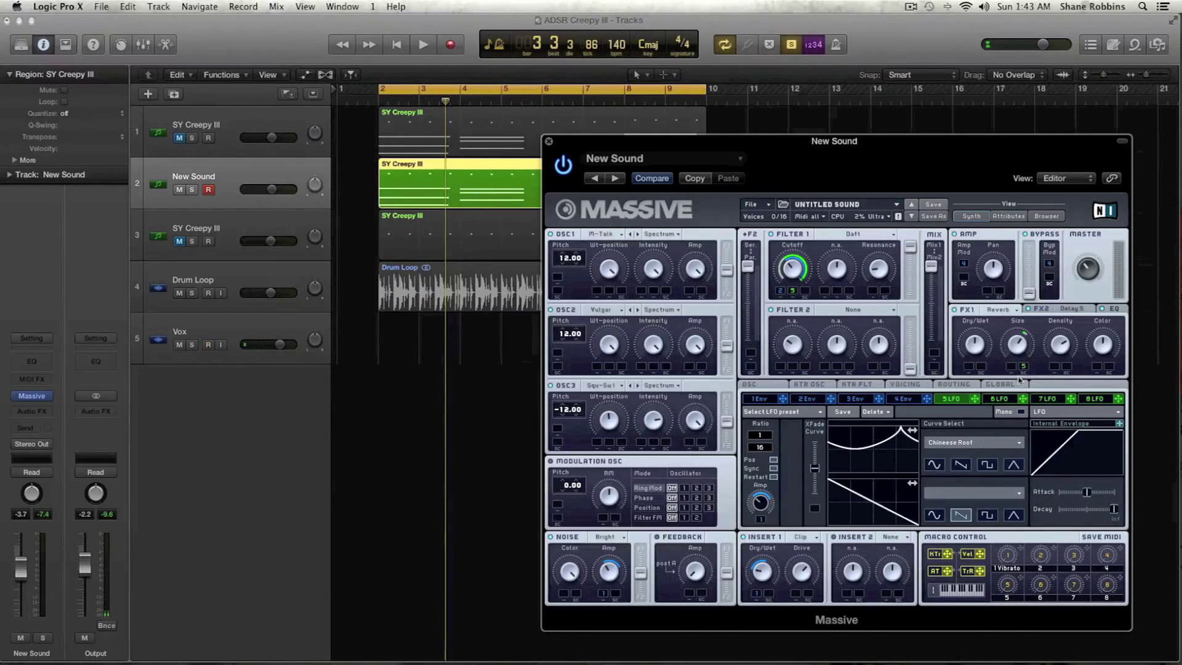
drag(1025, 365, 1025, 366)
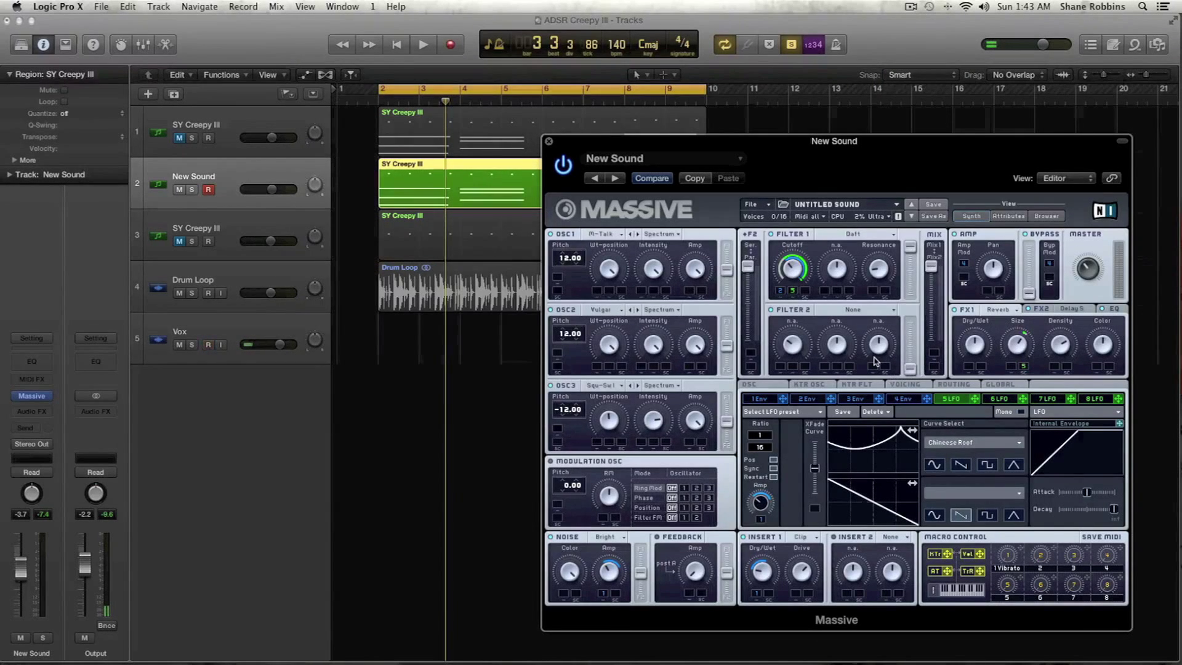
key(ctrl+s)
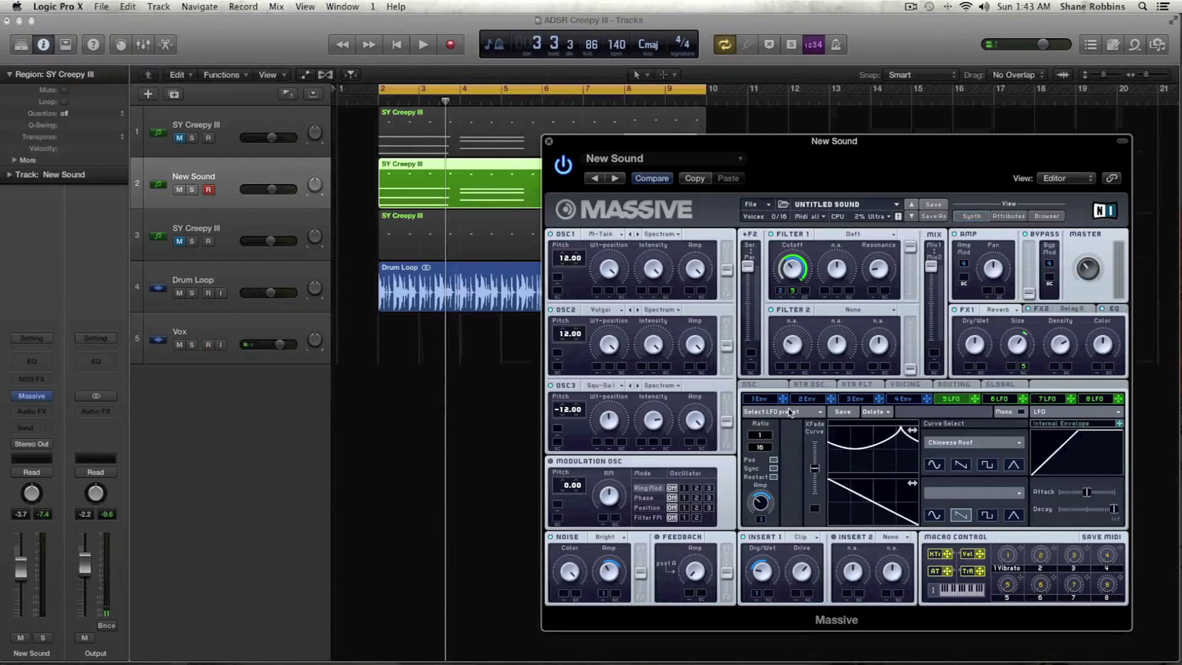
Unmute the third track, SY Creepy III, and audition its region soloed.
click(179, 241)
click(232, 234)
key(ctrl+s)
key(space)
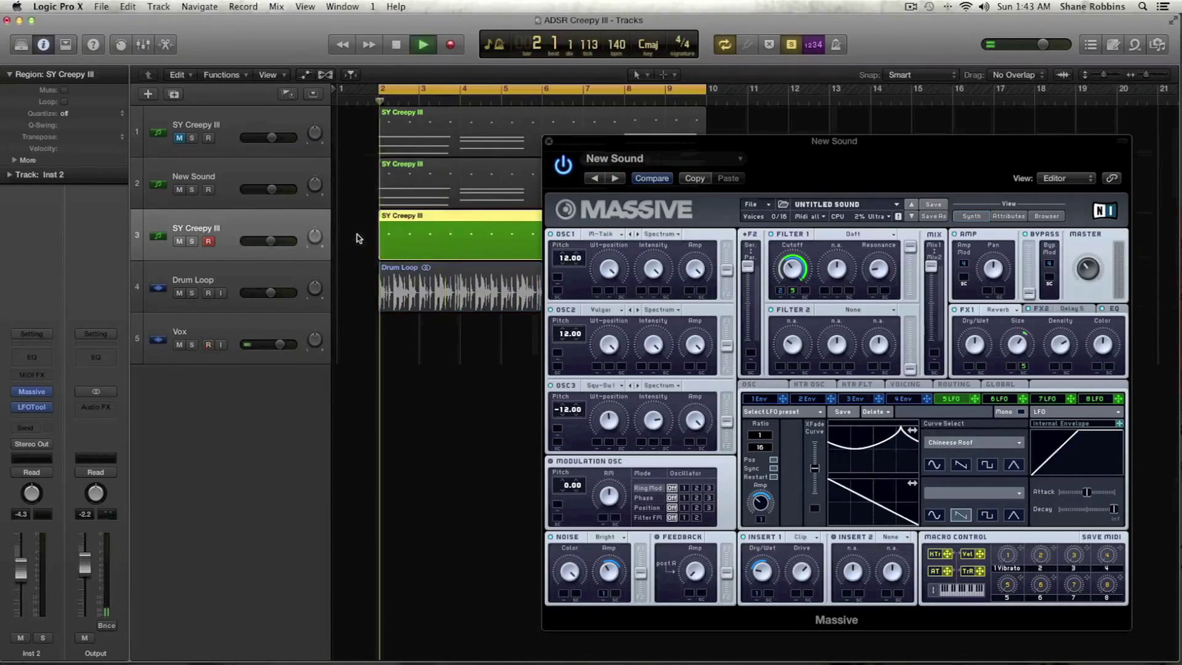
key(space)
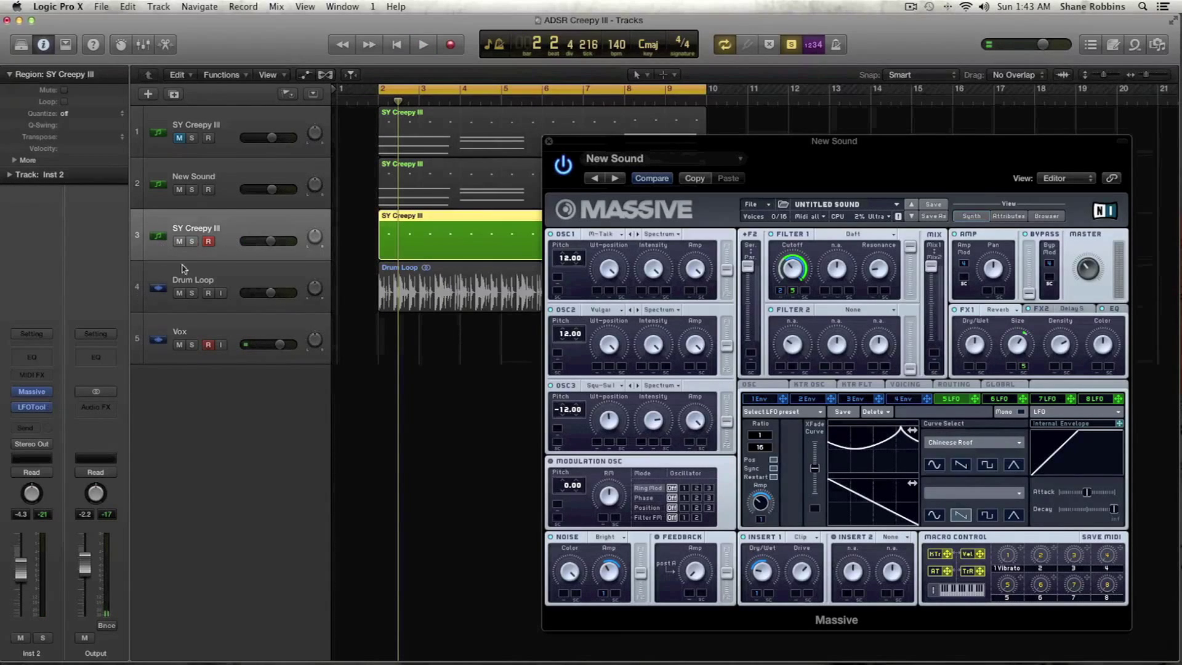
End the solo with the New Sound track selected, audition the full loop and close the Massive window.
click(229, 191)
key(ctrl+s)
key(space)
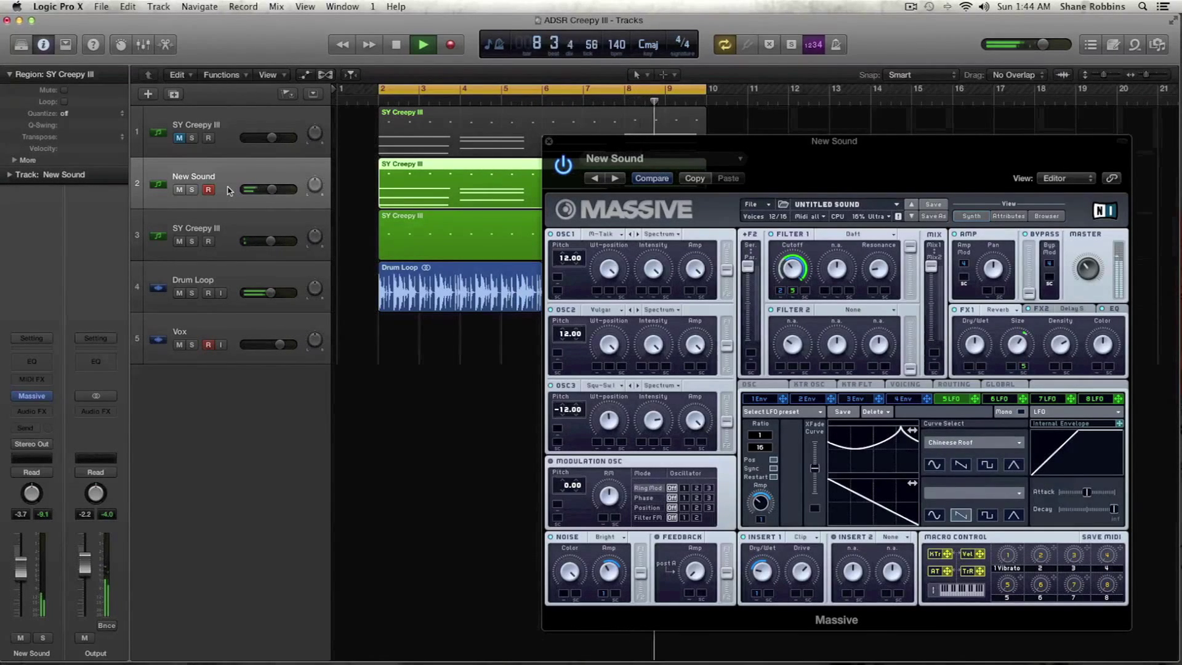
key(space)
click(549, 142)
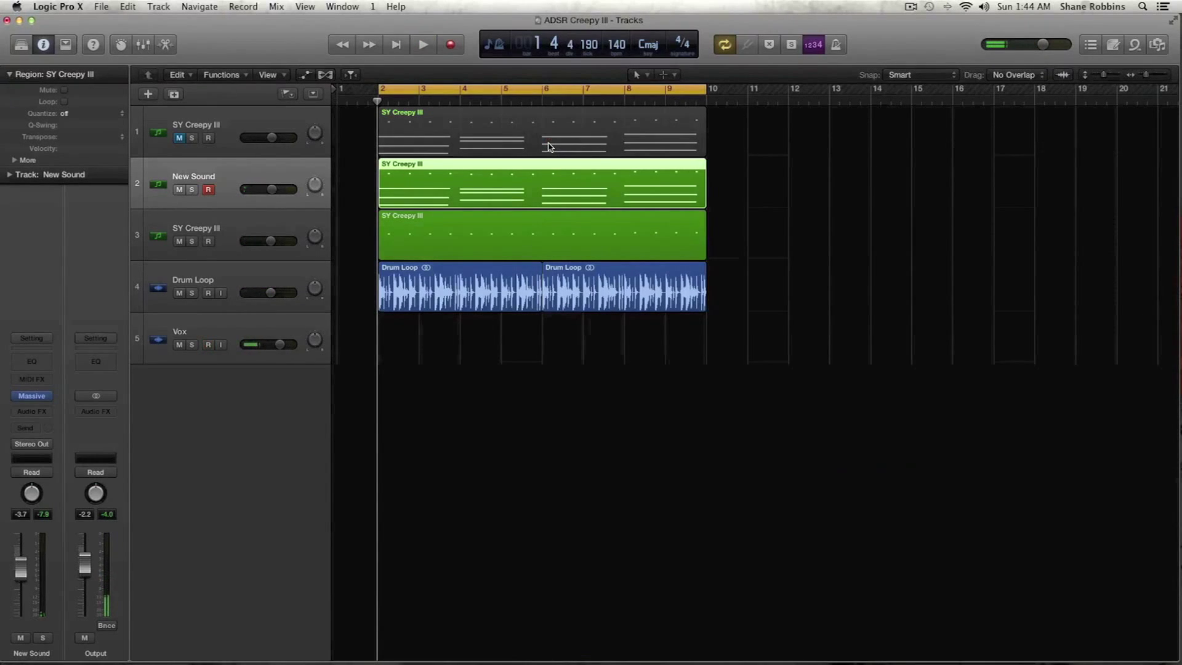